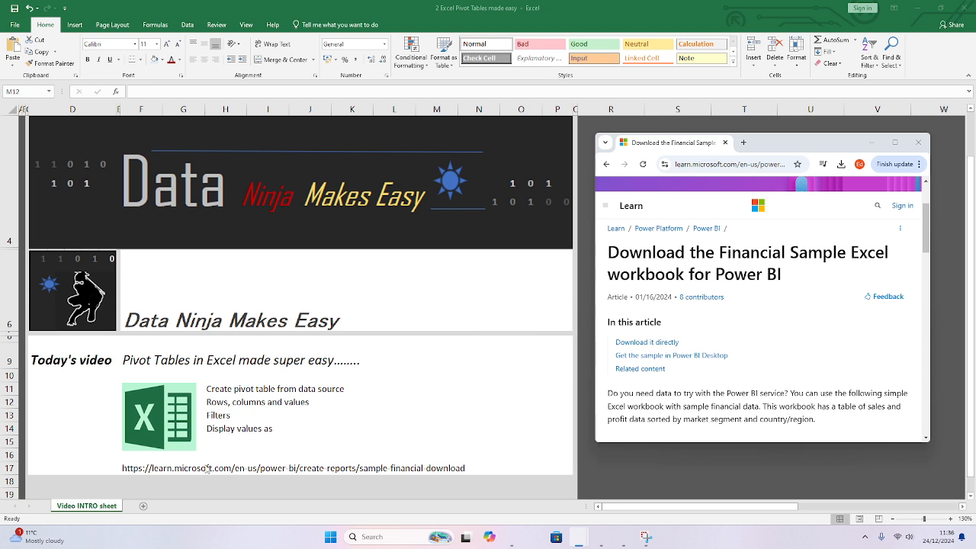
Step: Copy the Microsoft Learn sample-download address from cell F17 of the intro sheet
left_click(172, 466)
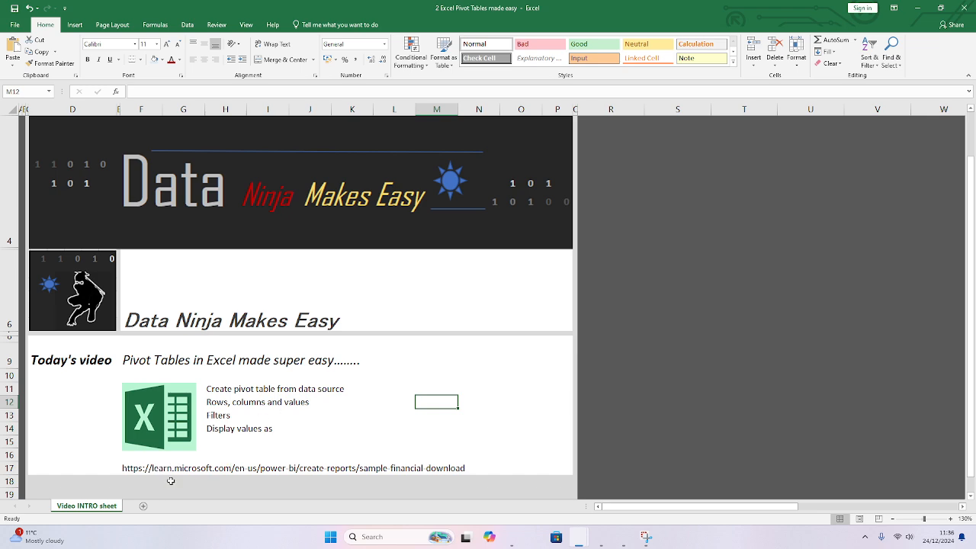
left_click(128, 470)
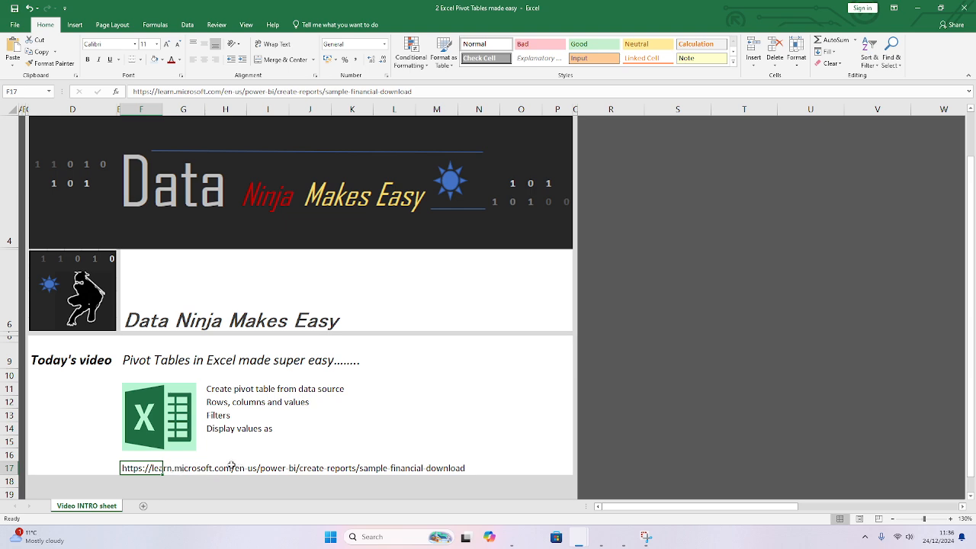
key("ctrl+c")
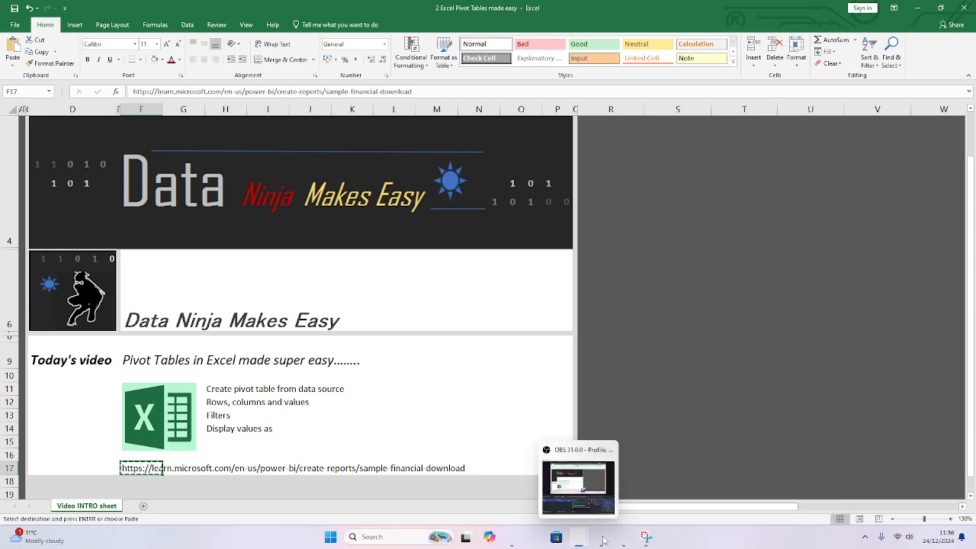
Step: Switch to Chrome, maximize its window and open the copied sample-financial-download address
mouse_move(624, 542)
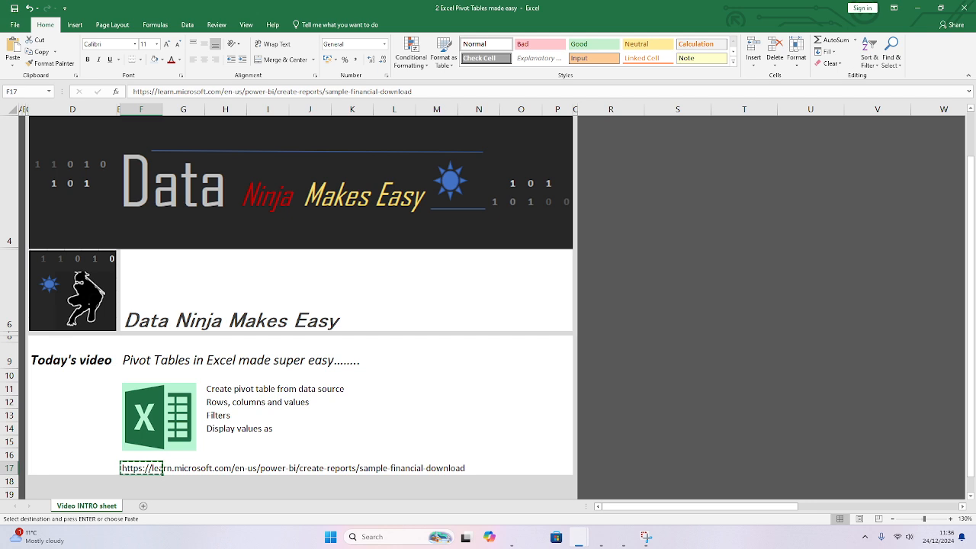
key("alt+Tab")
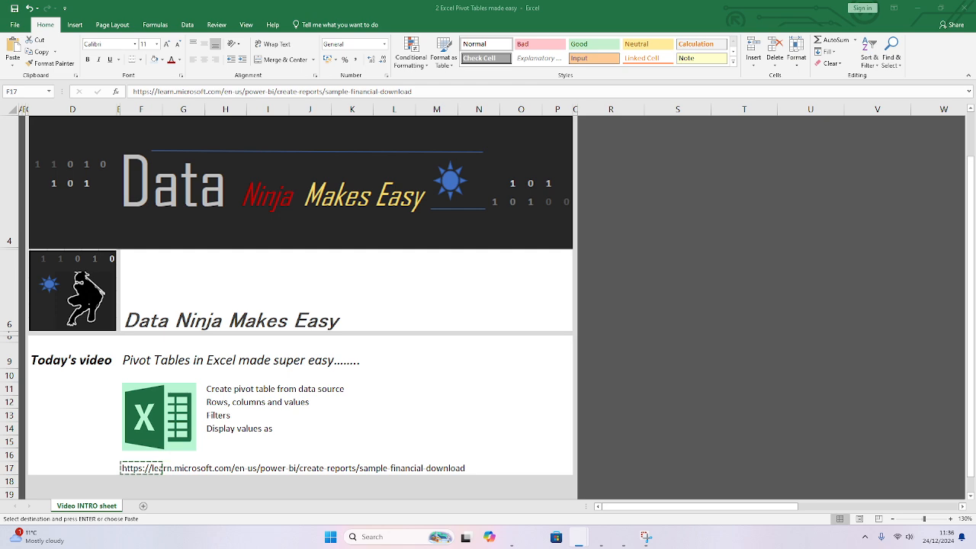
left_click_drag(975, 47, 508, 34)
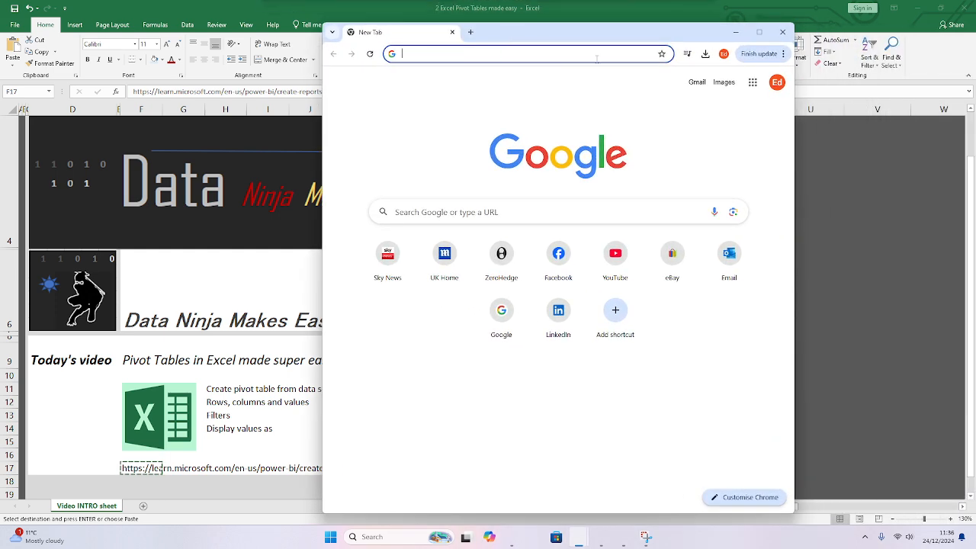
left_click(759, 32)
key("ctrl+v")
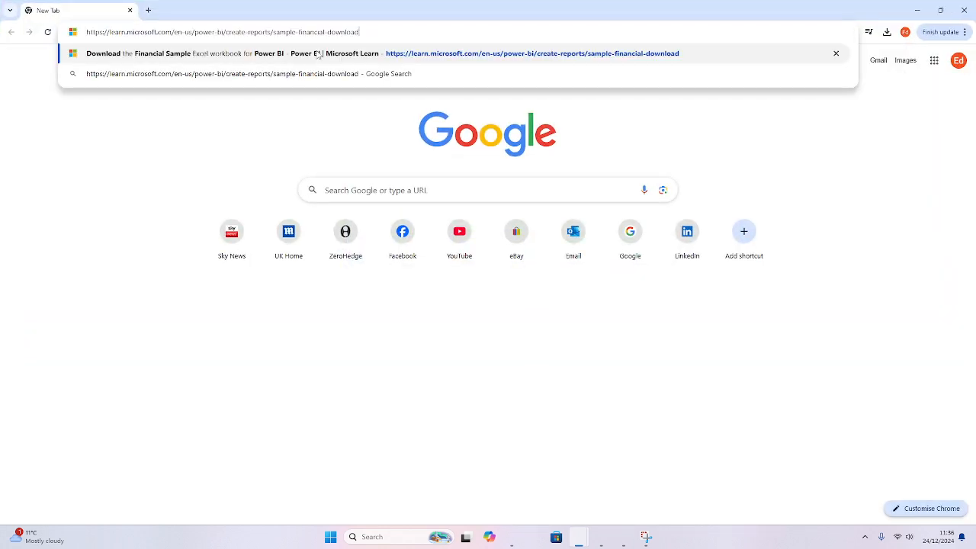
key("Return")
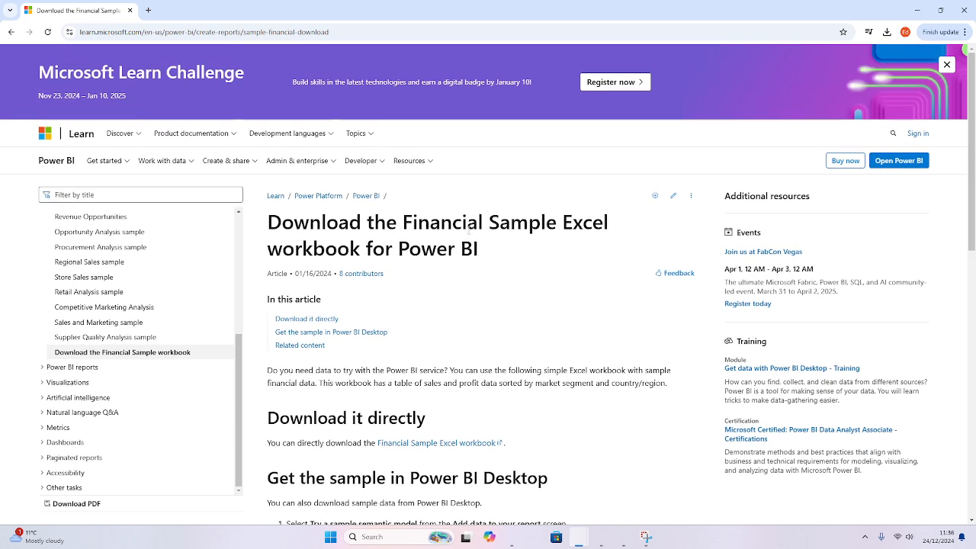
Step: Download the Financial Sample Excel workbook and switch to it in Excel
scroll(563, 293, "down", 2)
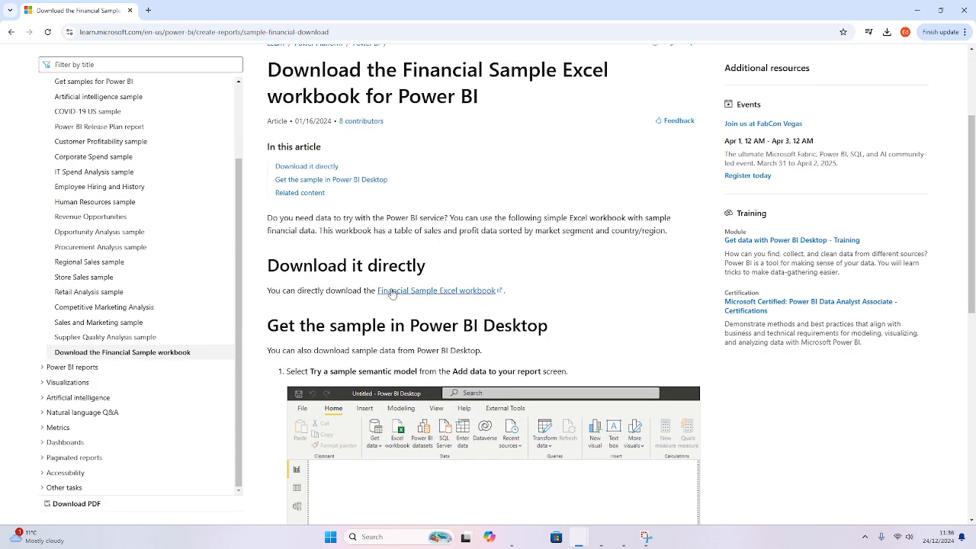
left_click(424, 292)
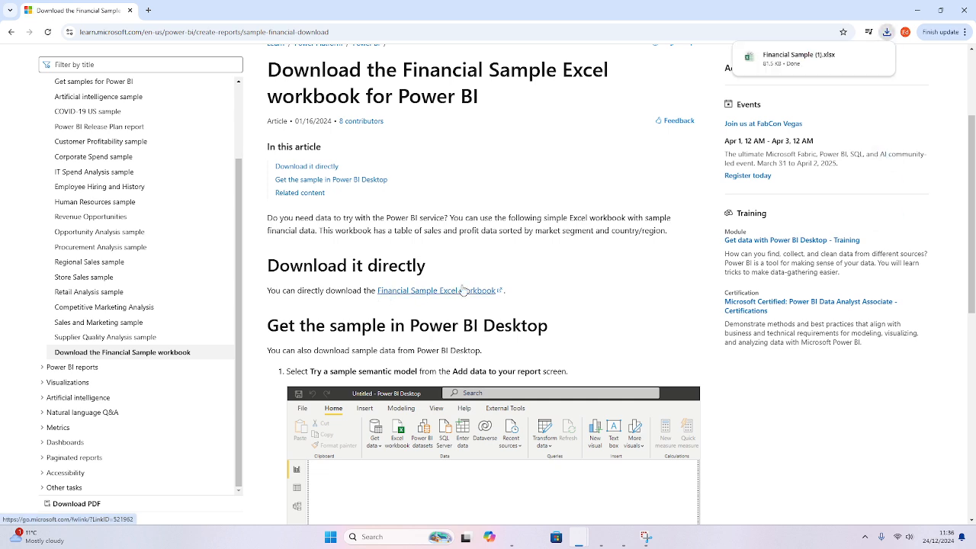
key("alt+Tab")
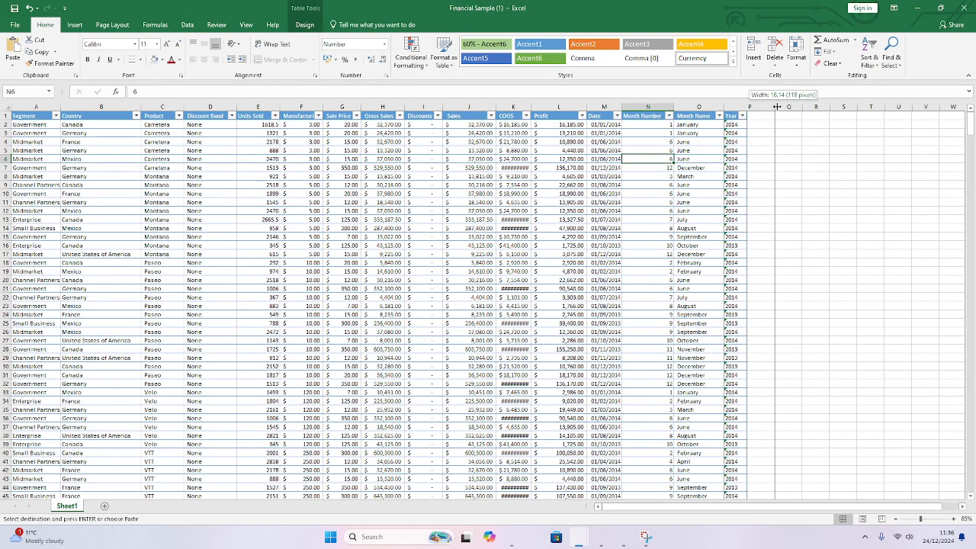
Step: Widen the Year column on Sheet1 to about 16
left_click_drag(747, 107, 774, 107)
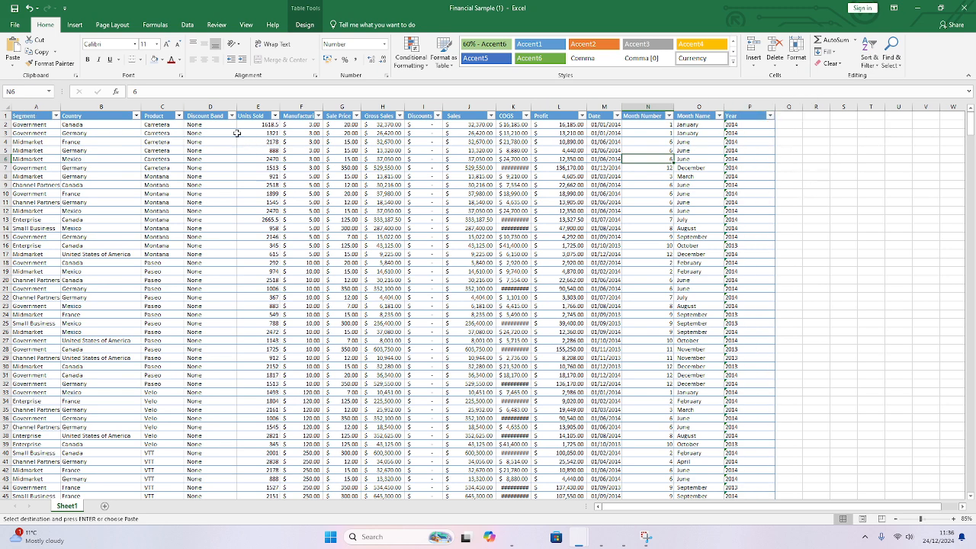
Step: Examine the data columns on Sheet1, especially Units Sold, Manufacturing Price, Sale Price and Gross Sales
left_click(50, 108)
left_click_drag(50, 109, 733, 106)
left_click(822, 157)
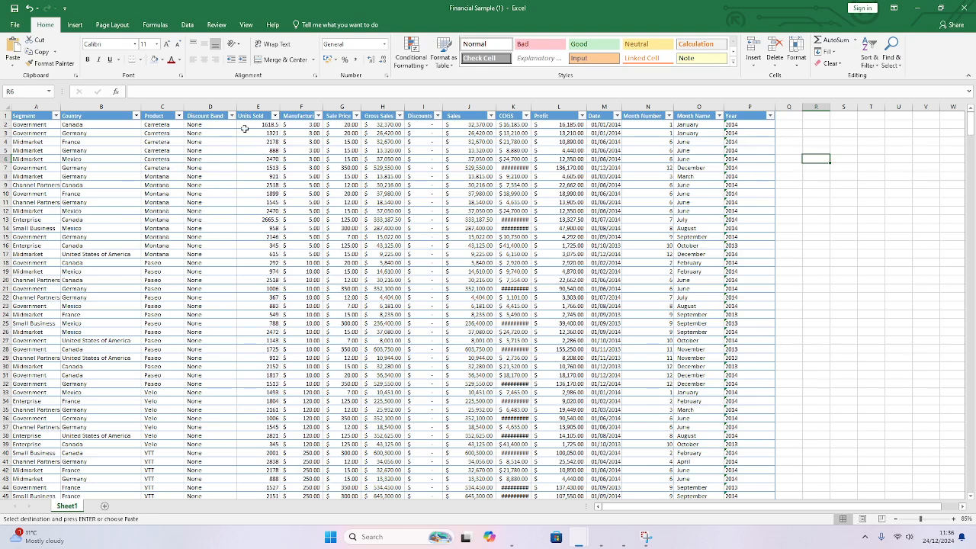
left_click_drag(265, 104, 381, 107)
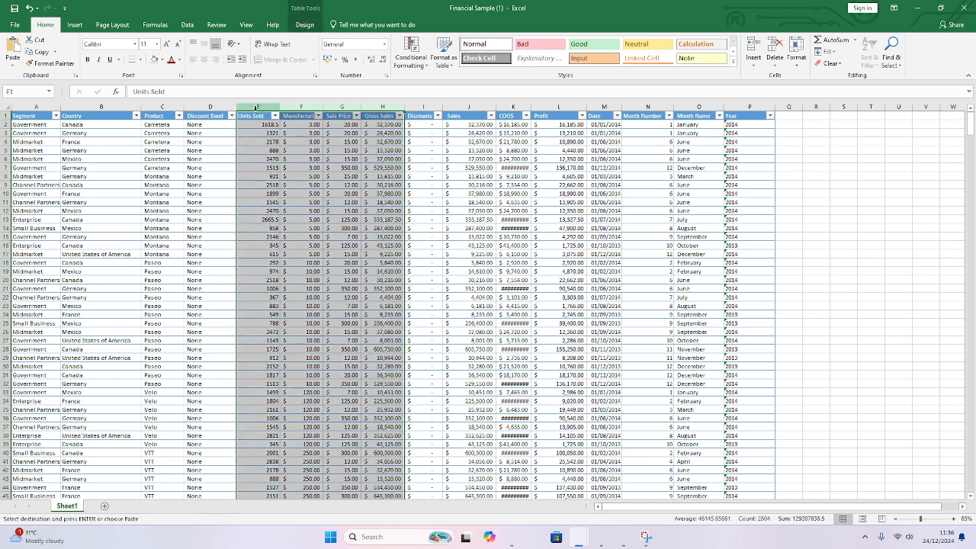
left_click(256, 108)
left_click(303, 106)
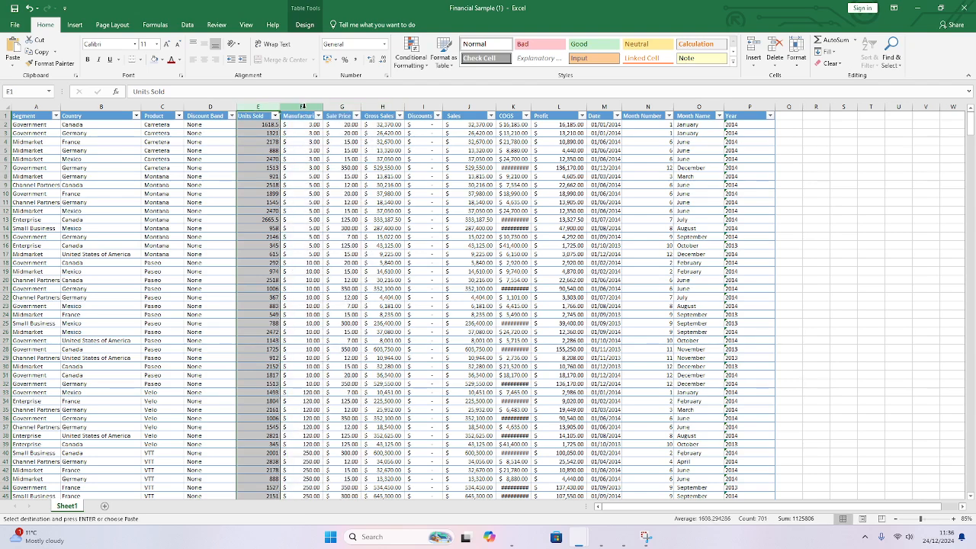
left_click(303, 107)
left_click_drag(304, 106, 385, 108)
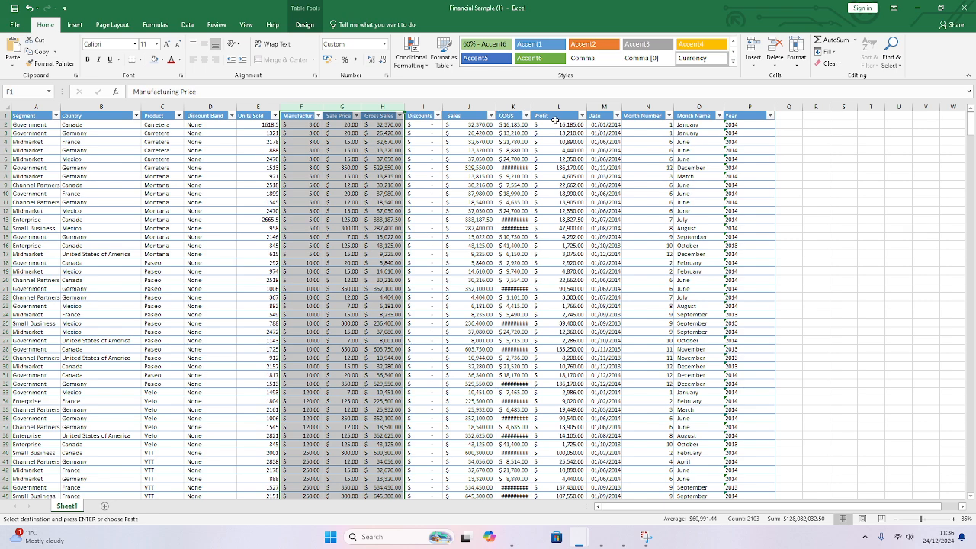
left_click(789, 141)
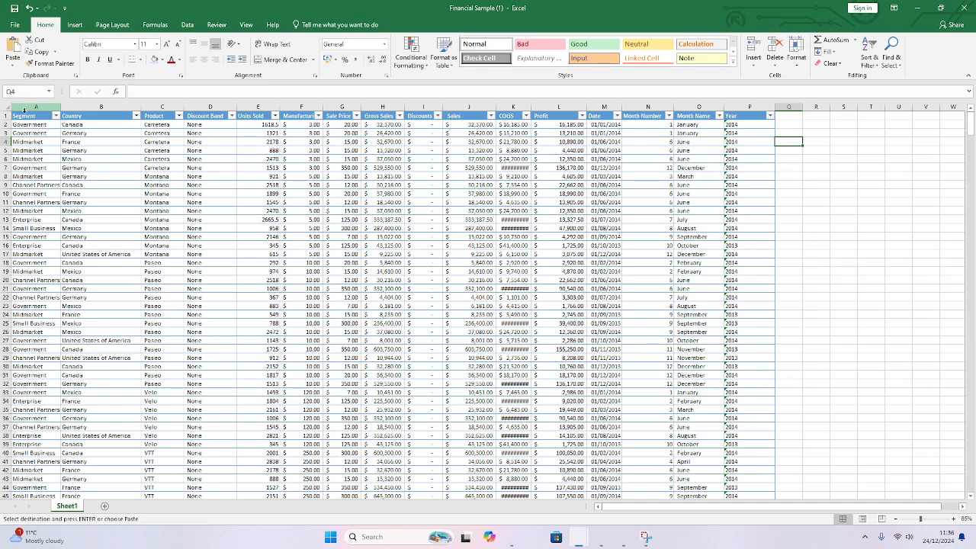
Step: Examine the header row from Segment to Year, checking that every column has a heading
left_click_drag(23, 116, 736, 116)
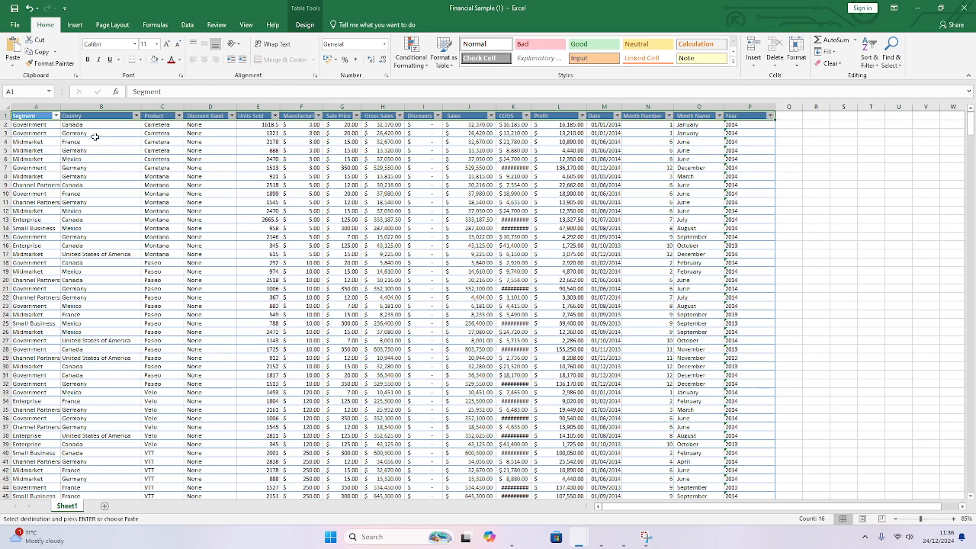
mouse_move(36, 116)
left_mouse_down()
mouse_move(749, 119)
mouse_move(40, 116)
left_mouse_up()
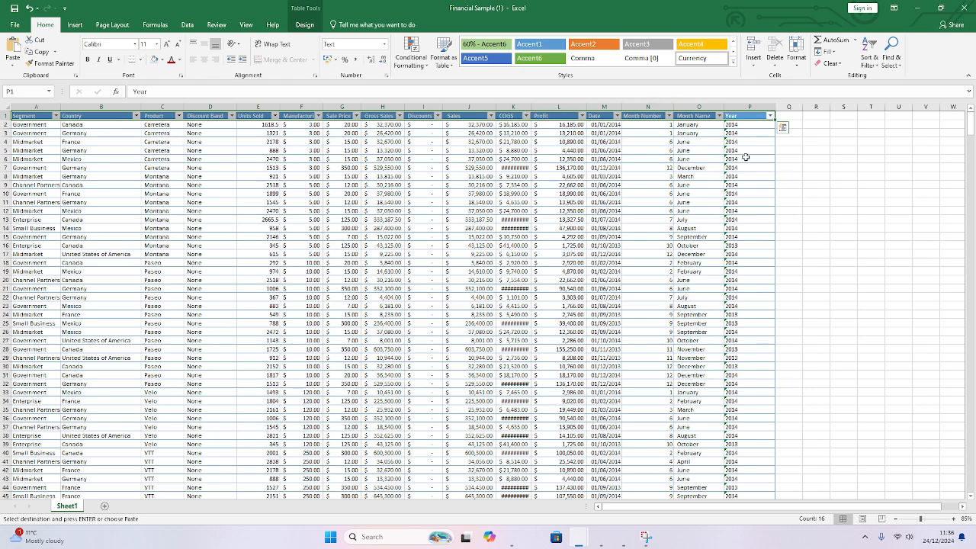
left_click(822, 175)
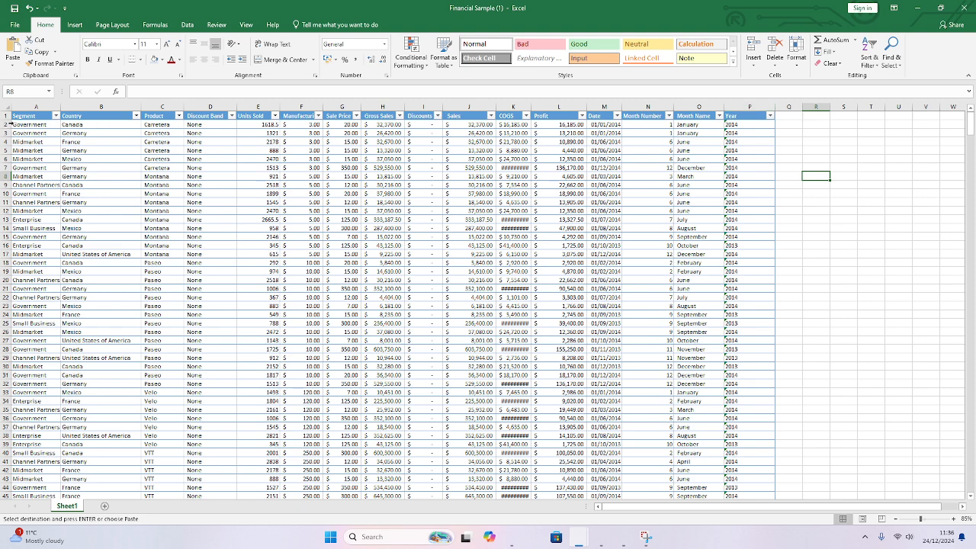
left_click_drag(27, 119, 730, 110)
left_click(798, 158)
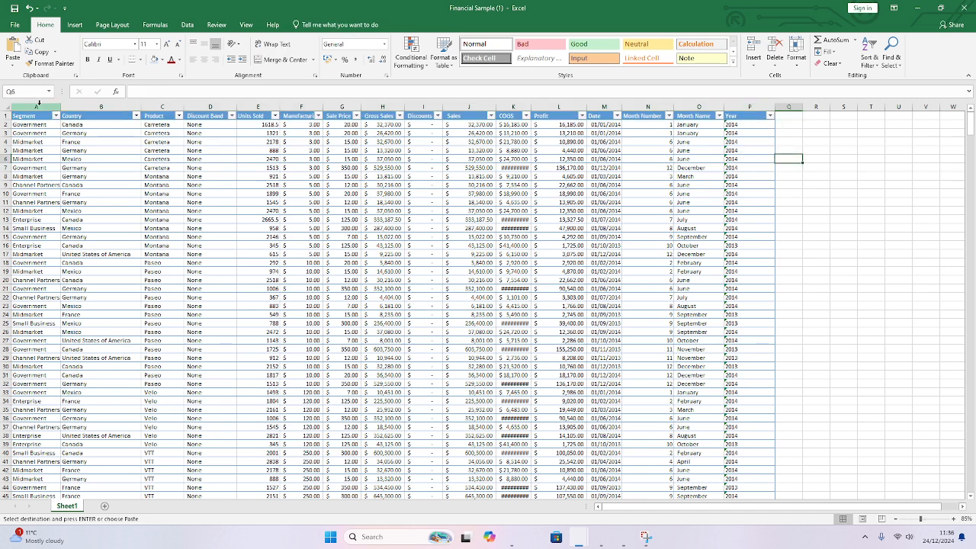
Step: Select the whole table from the Segment header in A1 through the Year column's last data row
left_click_drag(35, 105, 751, 120)
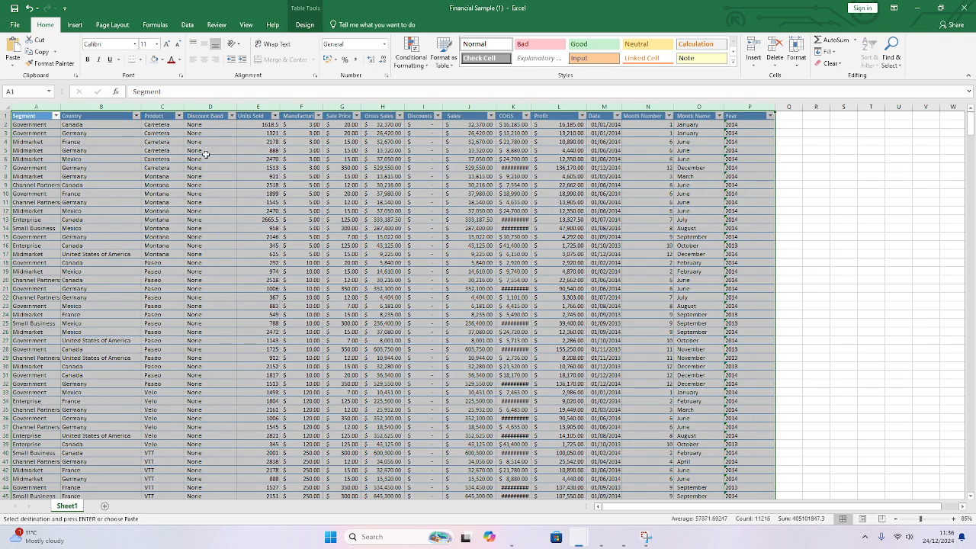
left_click(116, 179)
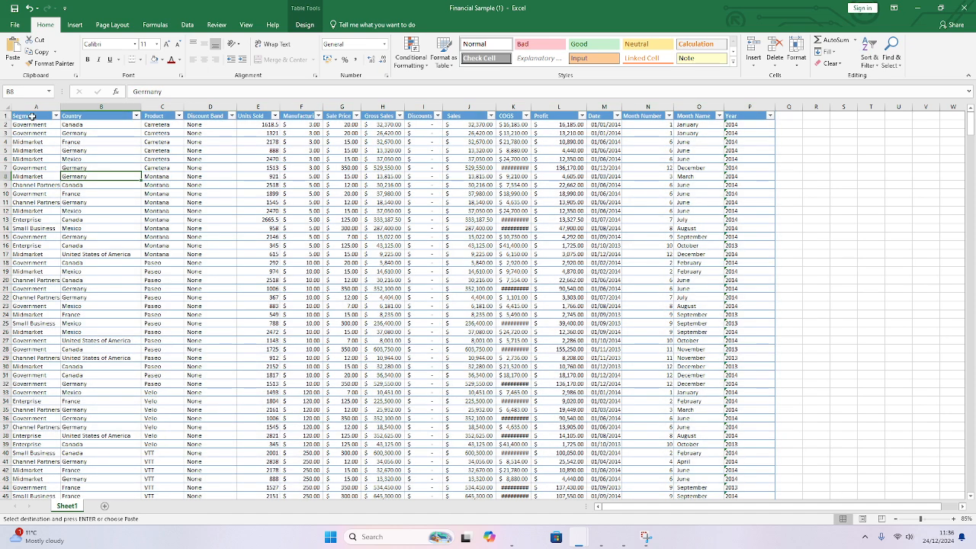
left_click(32, 116)
left_click_drag(32, 116, 764, 219)
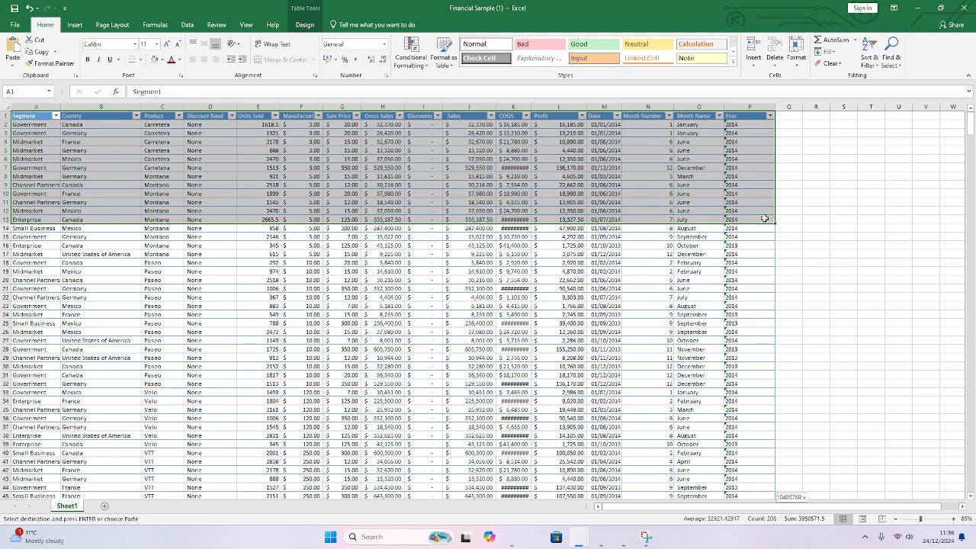
key("ctrl+shift+Down")
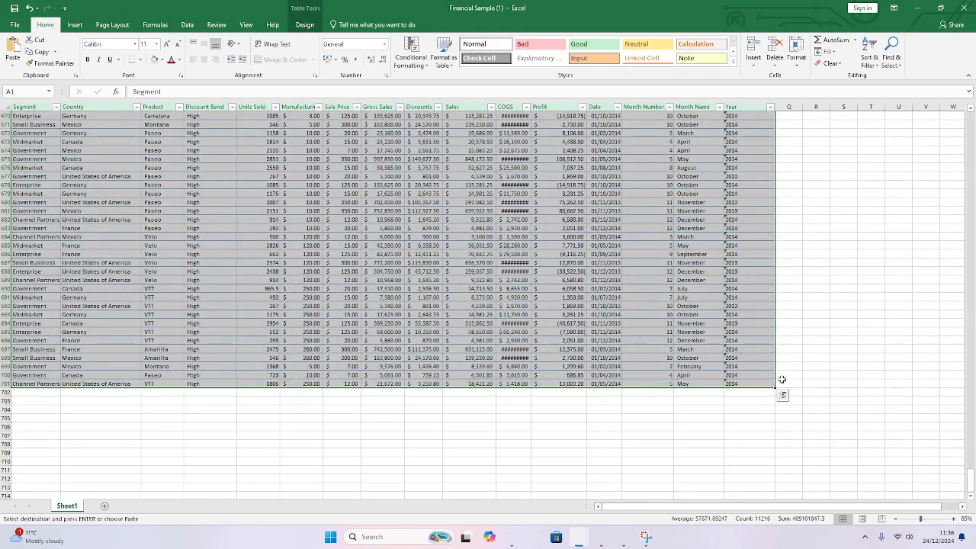
left_click_drag(970, 484, 941, 112)
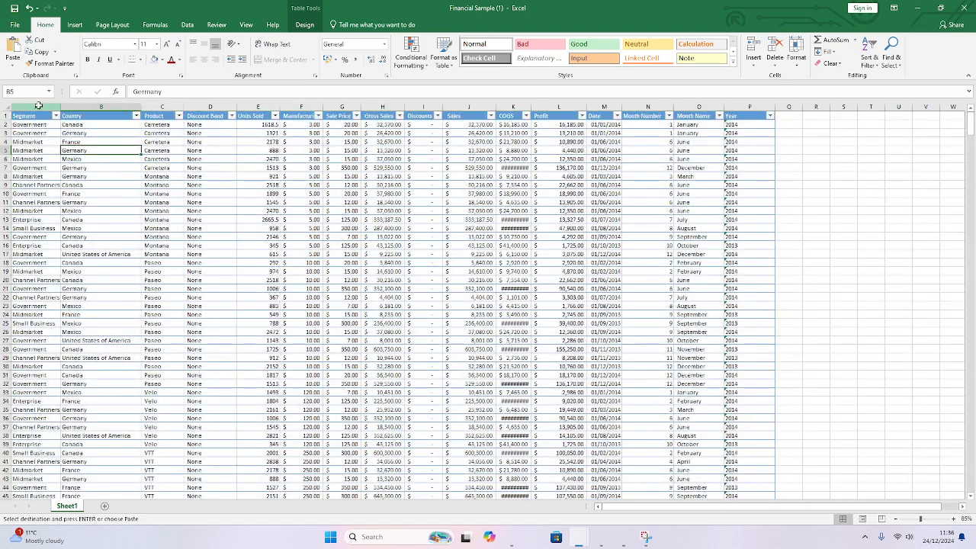
Step: Create a PivotTable from Sheet1 columns A to P on a new worksheet
left_click_drag(43, 111, 757, 143)
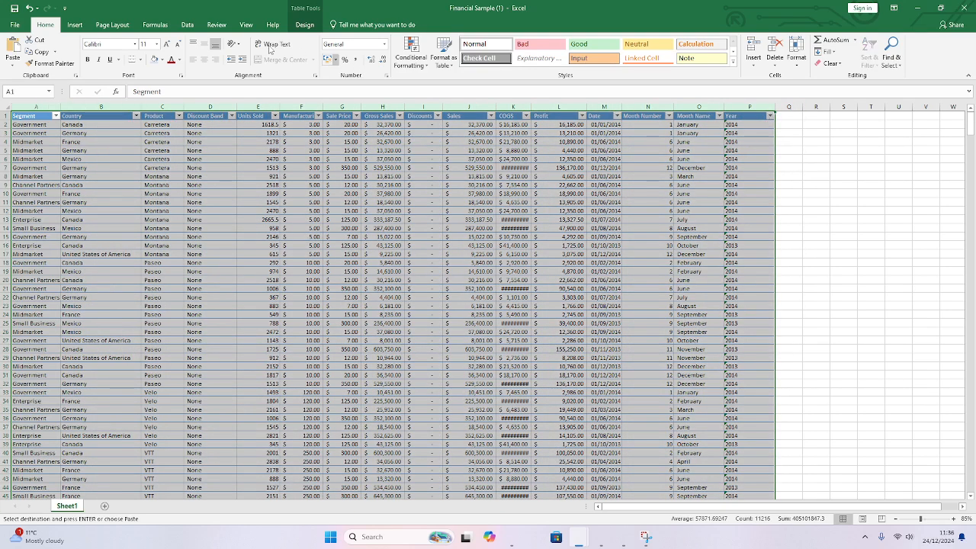
left_click(80, 29)
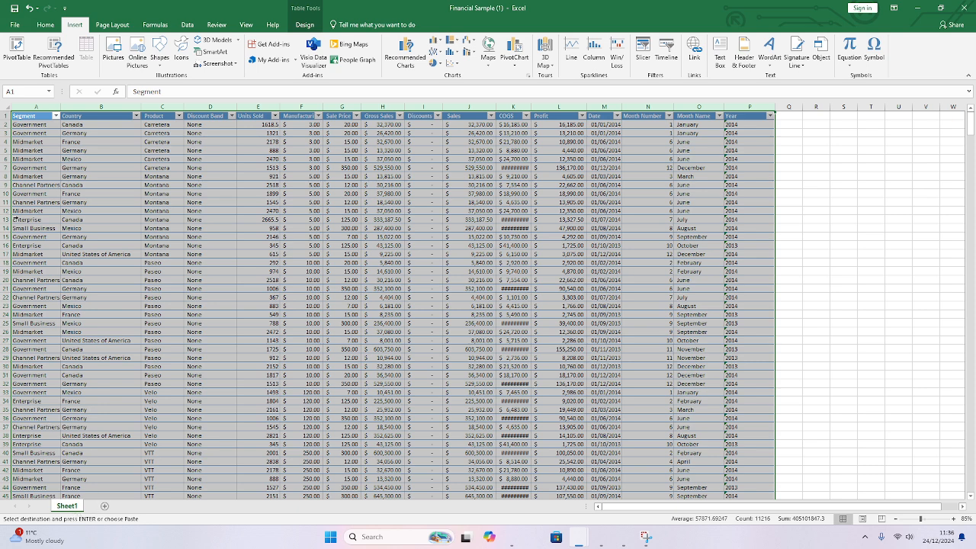
left_click(17, 49)
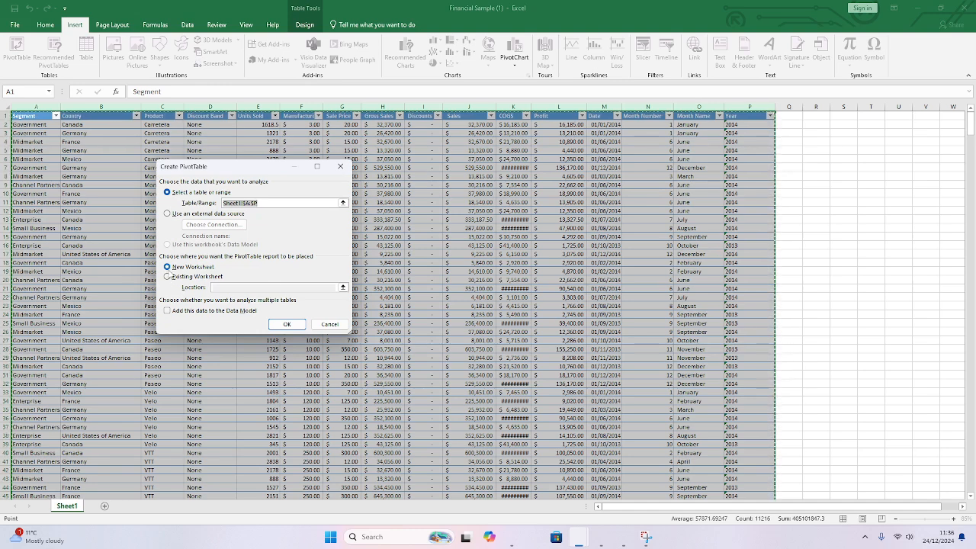
left_click(282, 323)
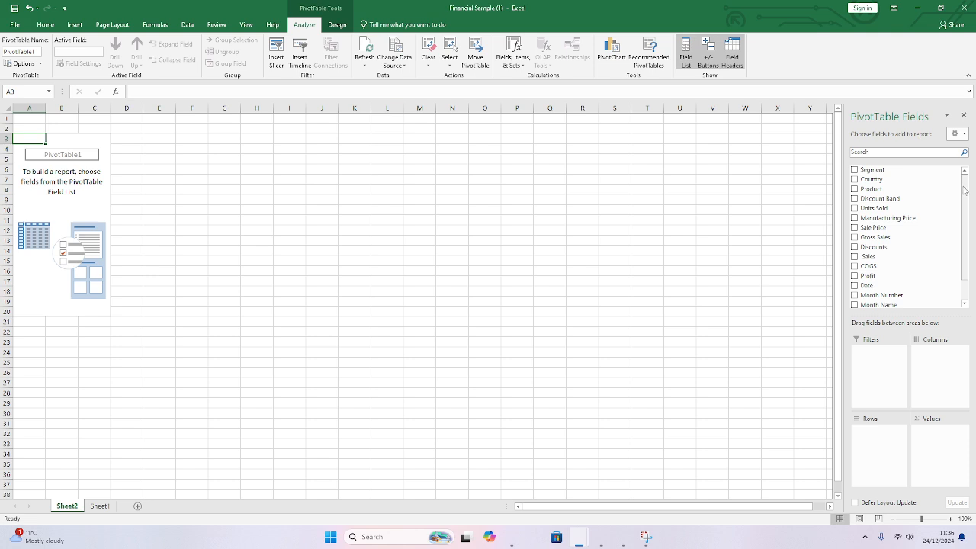
Step: Compare the PivotTable field list with the source column headings on Sheet1, and return to Sheet2
mouse_move(965, 191)
left_mouse_down()
mouse_move(964, 231)
mouse_move(963, 184)
left_mouse_up()
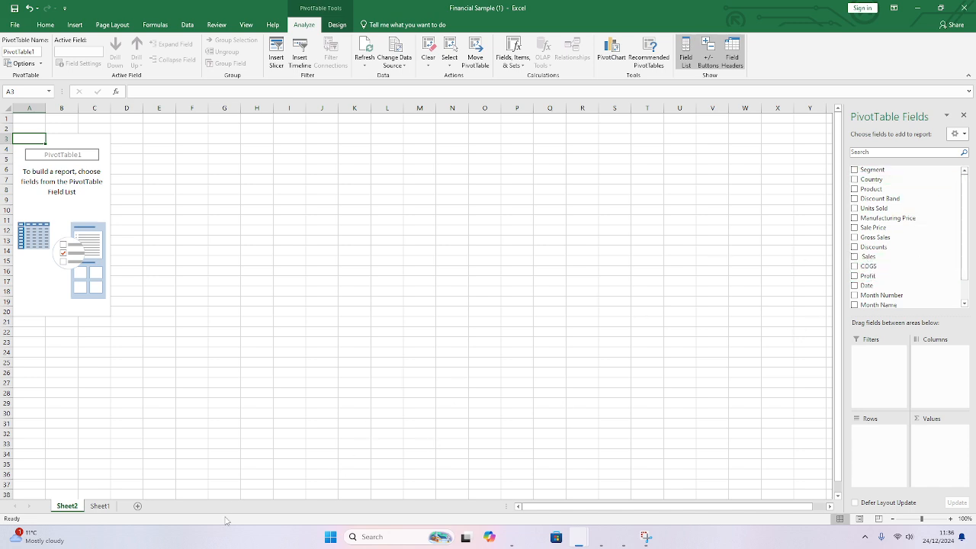
left_click(100, 505)
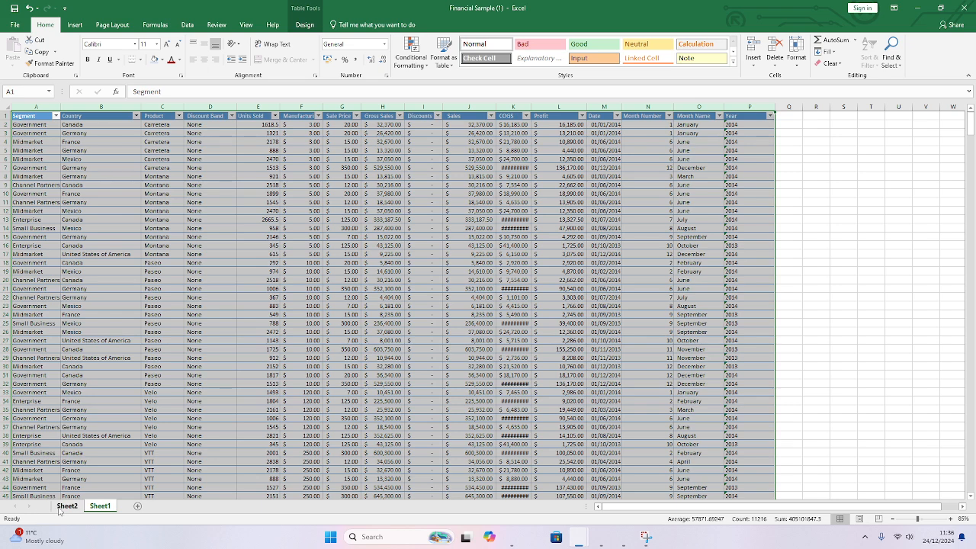
left_click(60, 509)
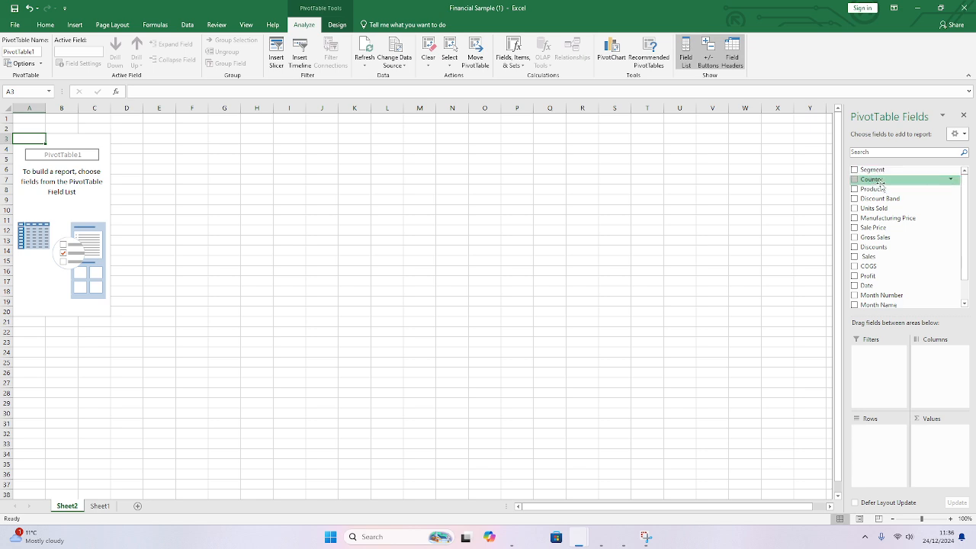
Step: Add the Country field to the PivotTable's Values area
left_click_drag(878, 183, 935, 435)
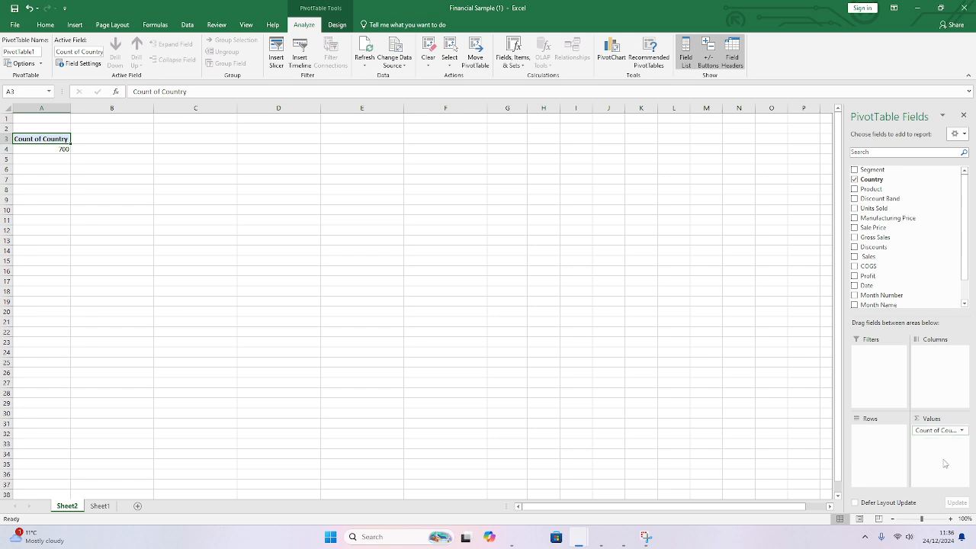
left_click(941, 431)
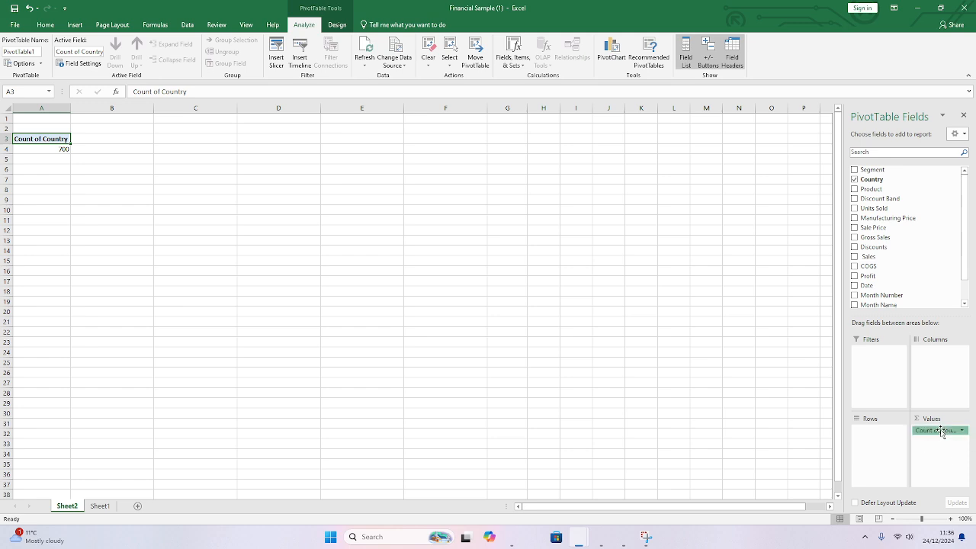
Step: Move the Country field from Values to Rows and add the Product field beneath it
left_click_drag(942, 432, 875, 439)
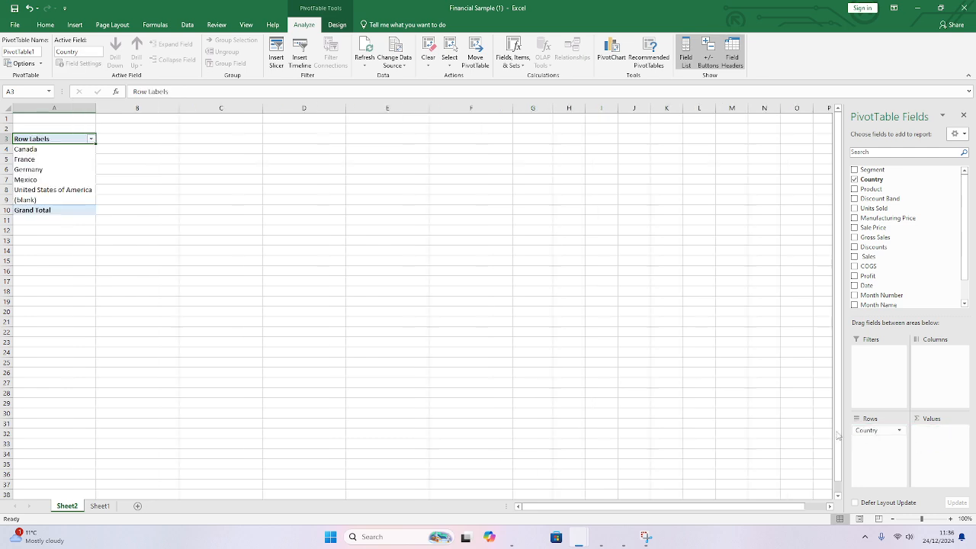
left_click(99, 507)
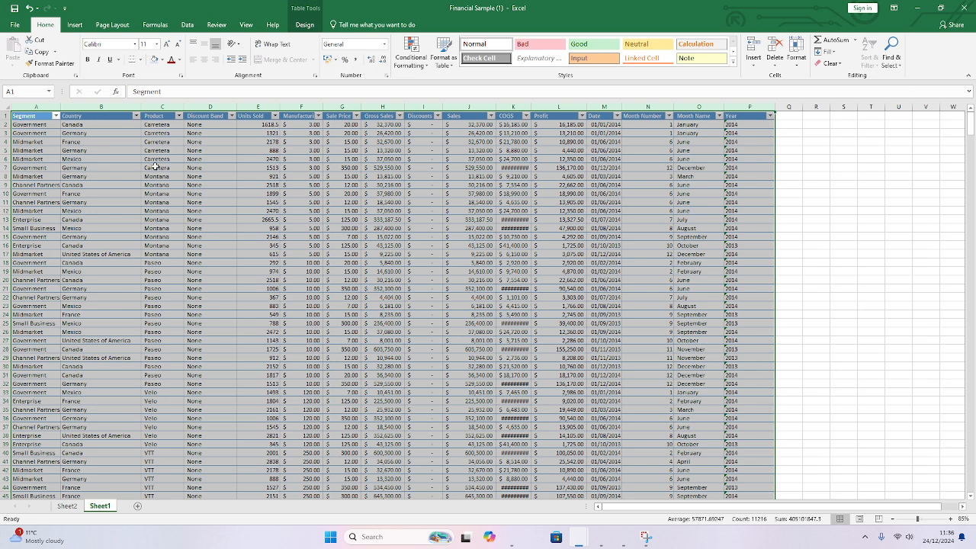
left_click(67, 506)
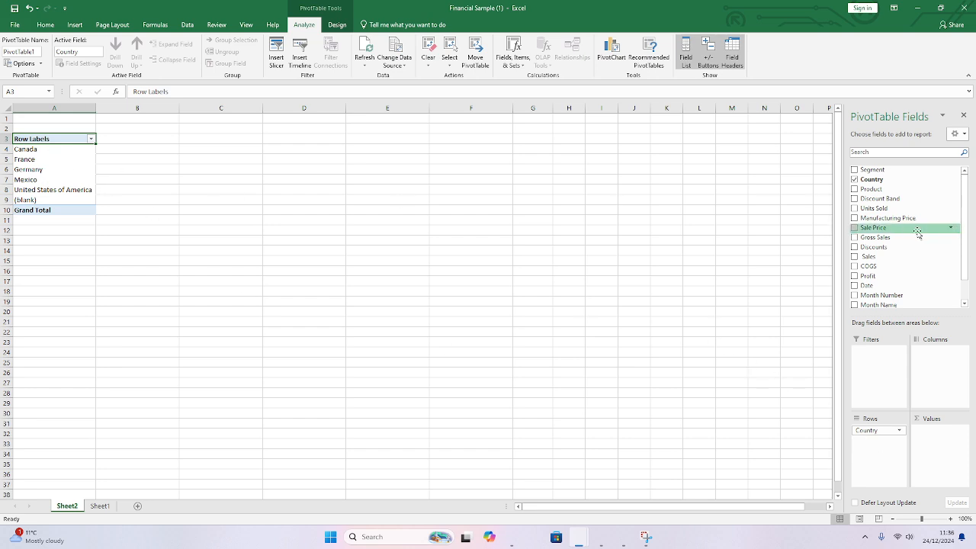
left_click_drag(871, 188, 874, 453)
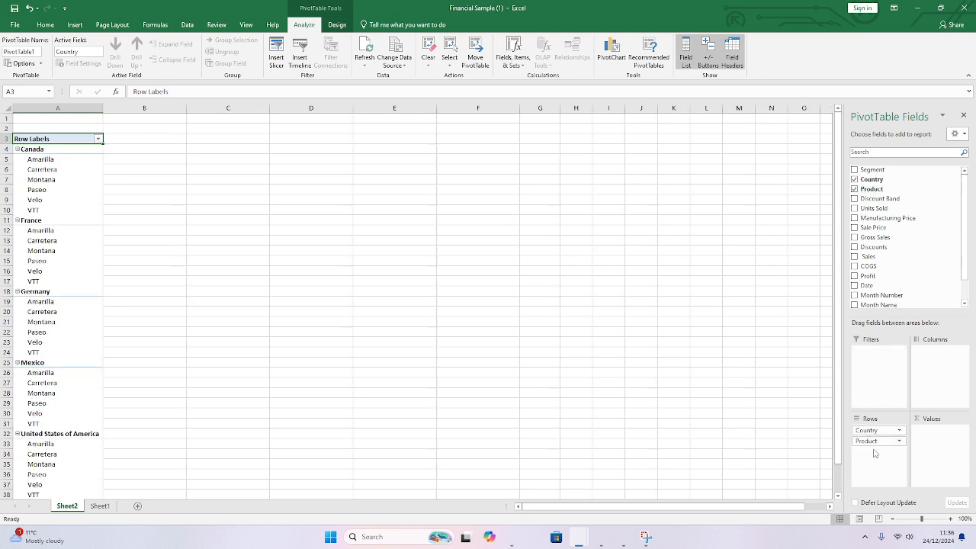
scroll(423, 363, "down", 2)
scroll(425, 367, "up", 2)
Step: Switch the PivotTable to the classic layout in its display options and slightly widen the Product column
right_click(51, 168)
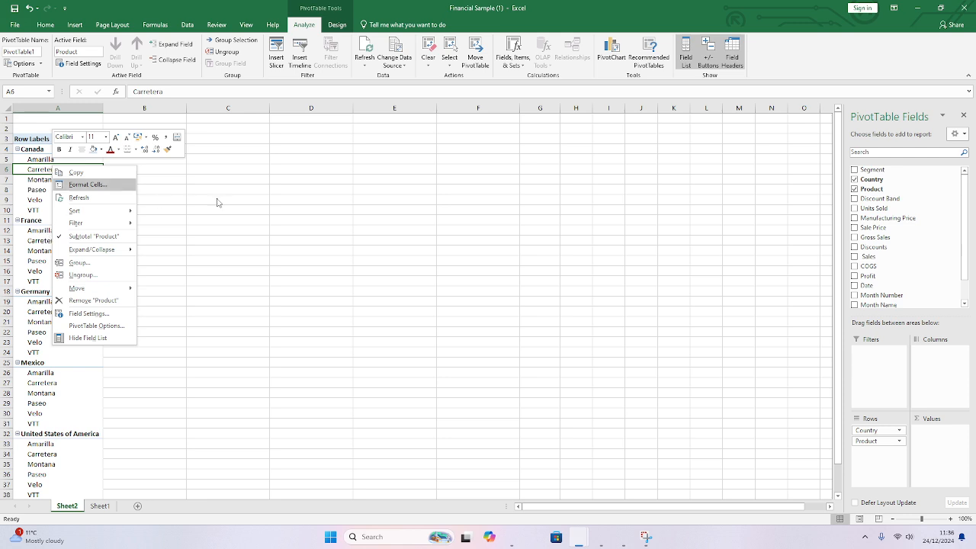
left_click(66, 166)
right_click(69, 168)
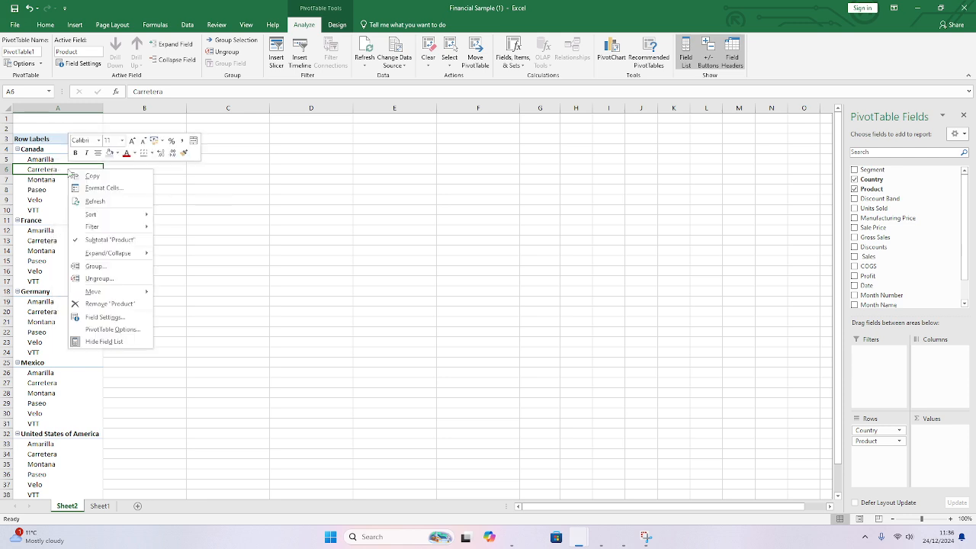
left_click(107, 329)
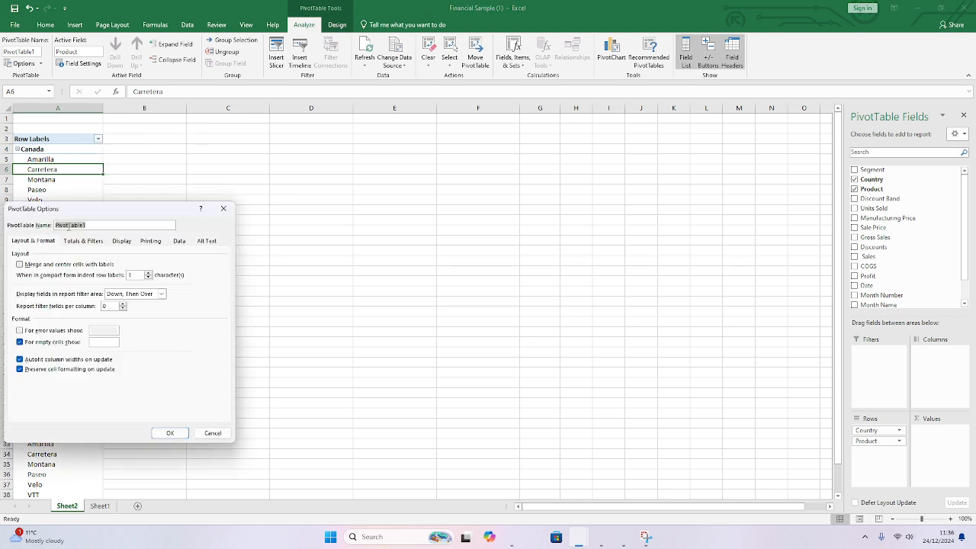
left_click_drag(115, 212, 146, 211)
left_click(152, 241)
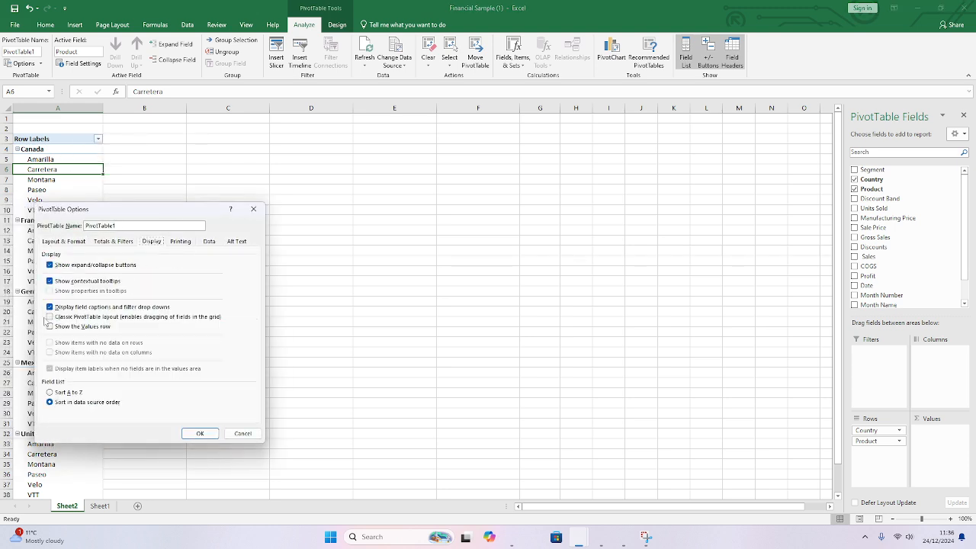
left_click(50, 316)
left_click(200, 433)
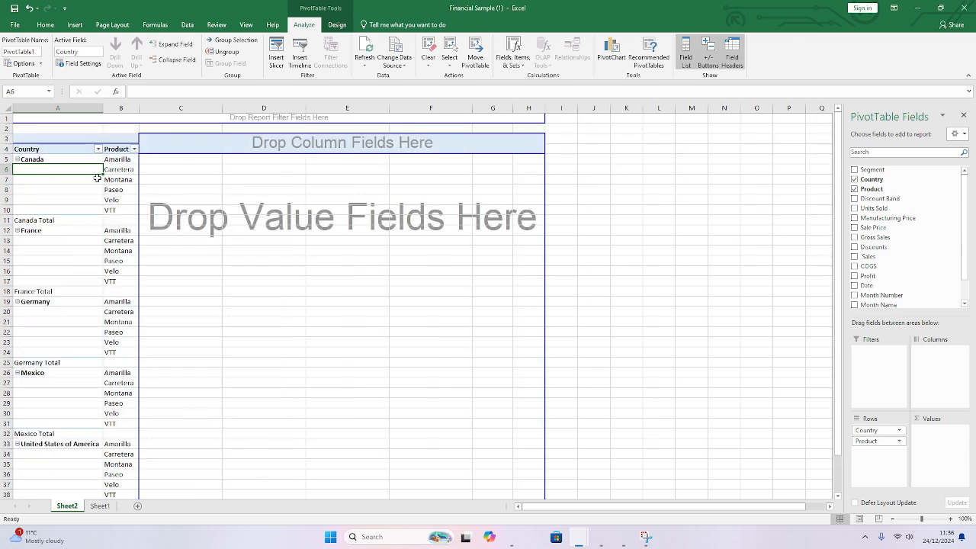
left_click_drag(150, 111, 151, 111)
double_click(151, 111)
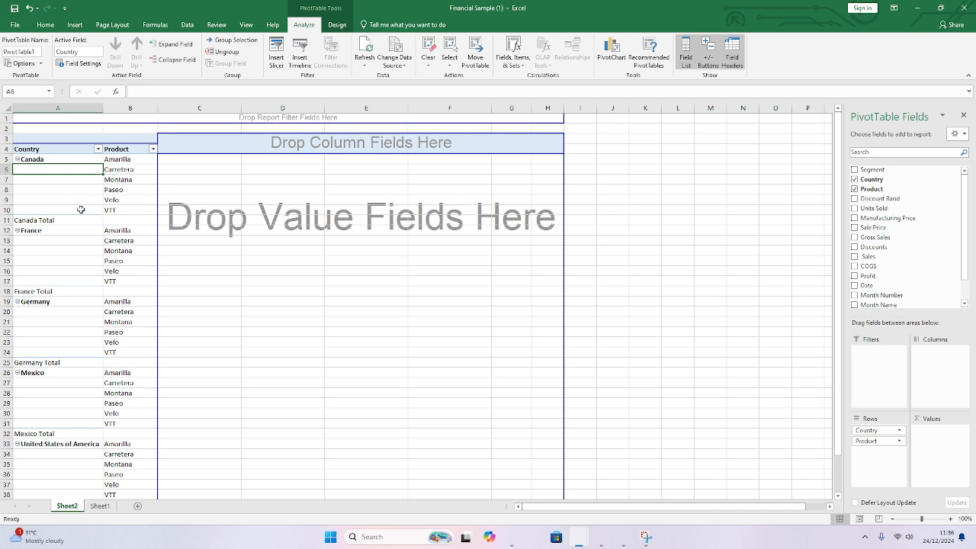
Step: Set the Country field to repeat its item labels on every row of the PivotTable
right_click(49, 169)
key("Escape")
left_click_drag(33, 168, 26, 210)
right_click(47, 169)
key("Escape")
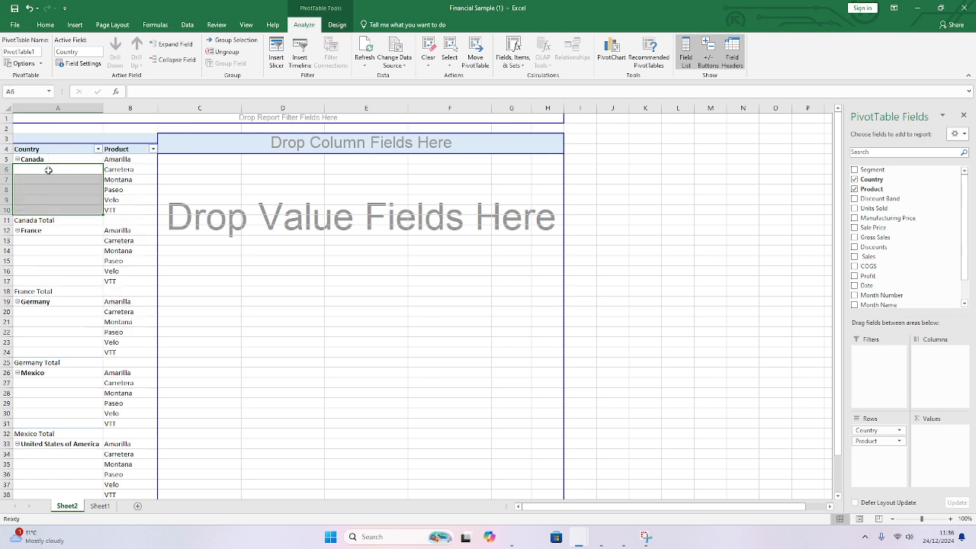
left_click(45, 167)
right_click(46, 169)
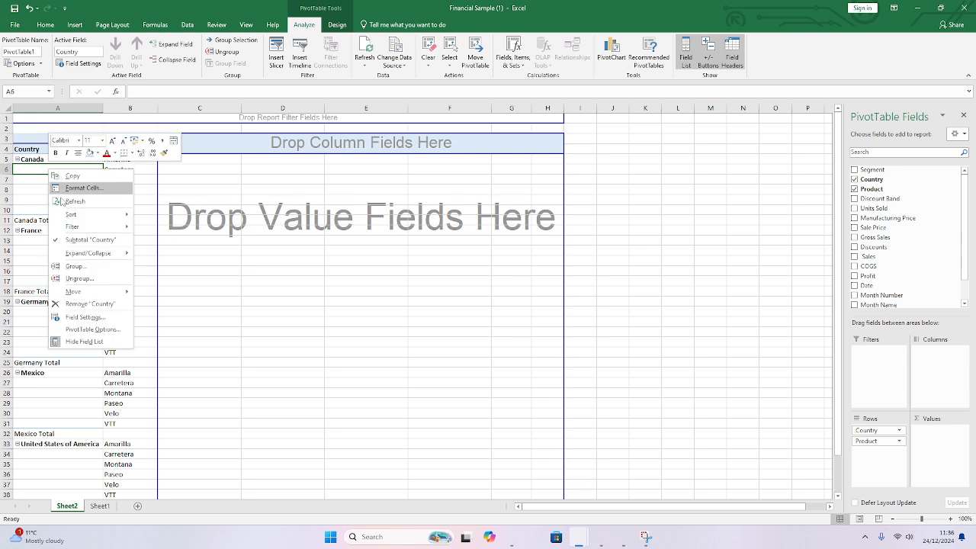
left_click(80, 316)
left_click(73, 257)
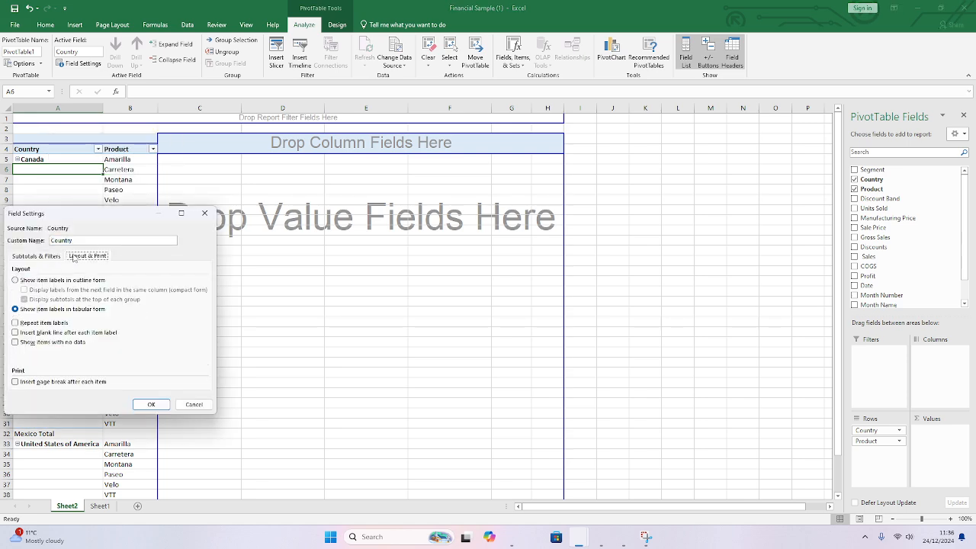
left_click(15, 323)
left_click(151, 404)
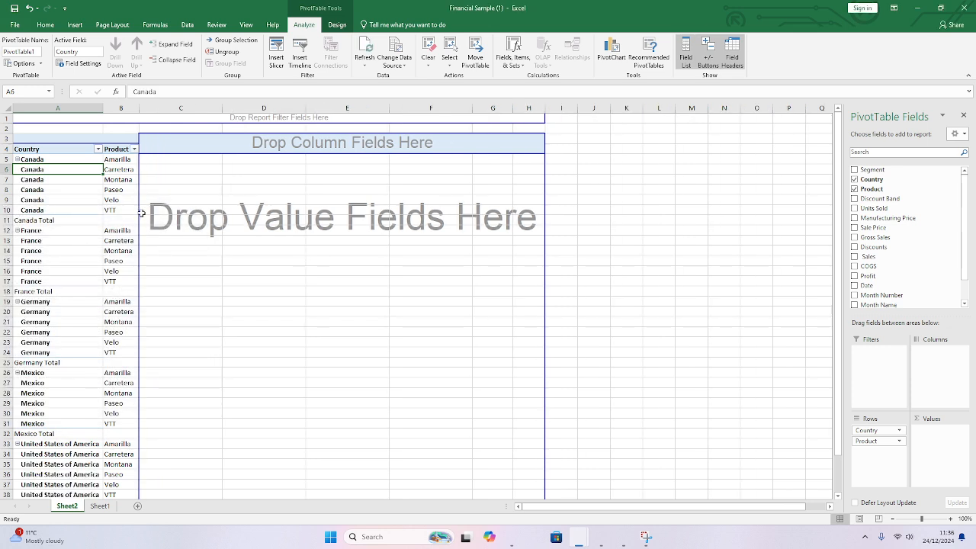
Step: Look over Canada's repeated labels and widen column B a little more
left_click_drag(35, 160, 106, 208)
left_click_drag(139, 108, 149, 107)
left_click(289, 234)
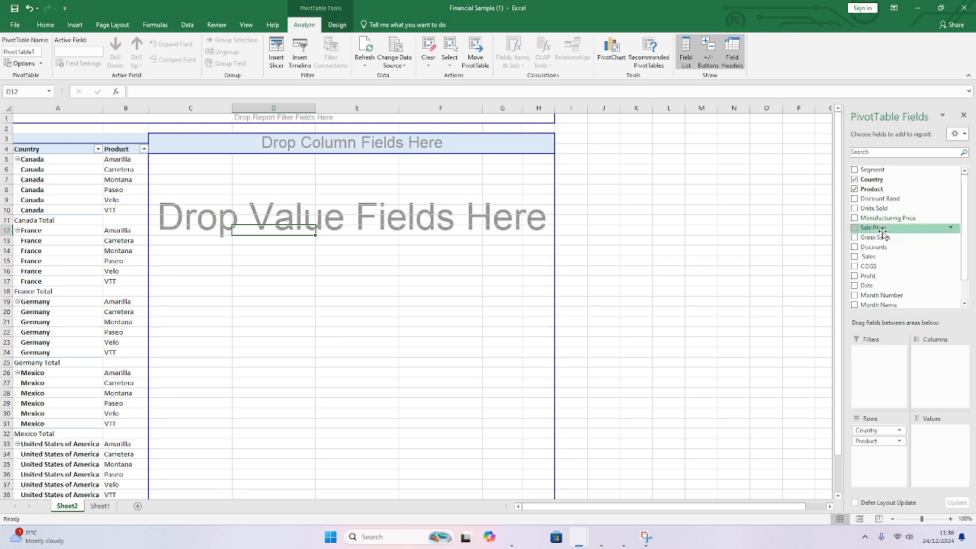
Step: Add Units Sold to the Values area and format column C with thousands separators and no decimals
left_click_drag(869, 210, 937, 448)
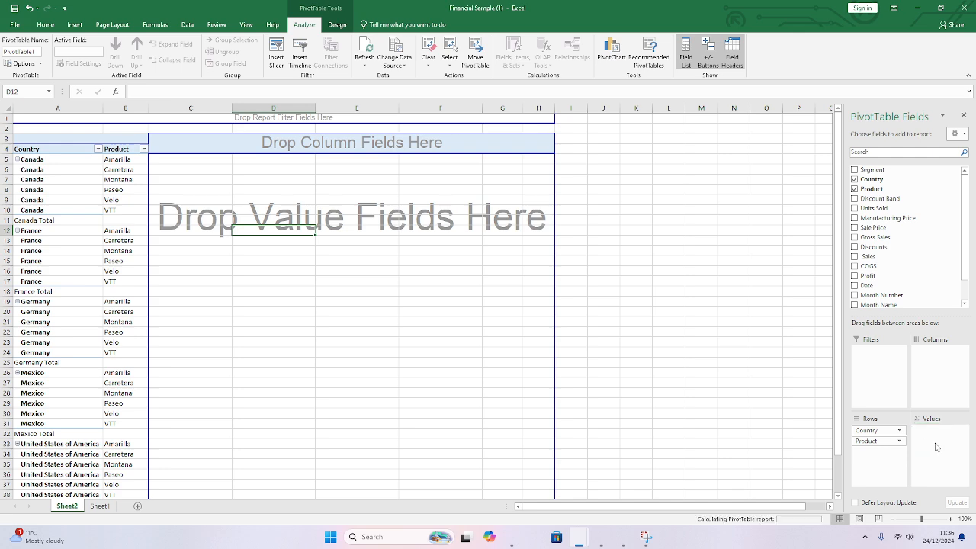
left_click(155, 108)
left_click(45, 25)
left_click(354, 60)
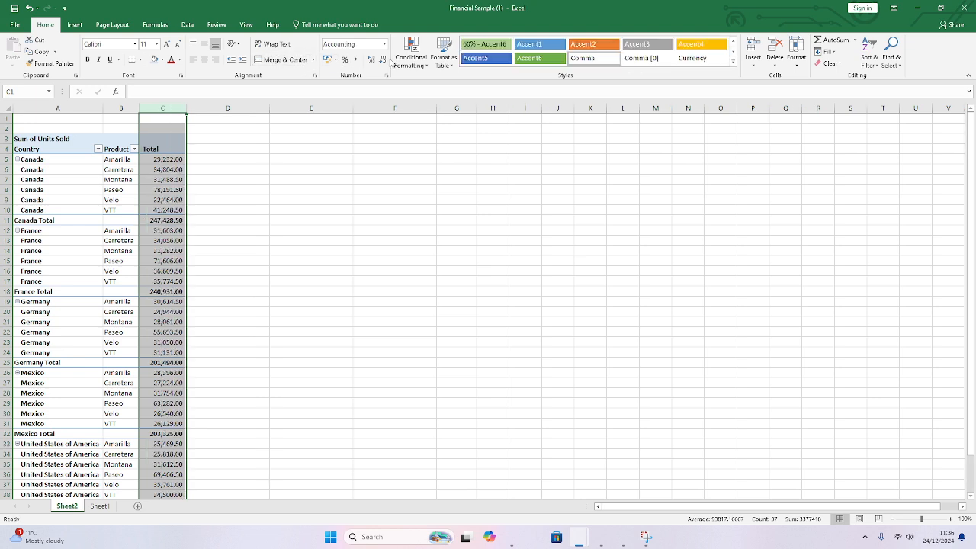
left_click(383, 60)
left_click(383, 60)
left_click(313, 241)
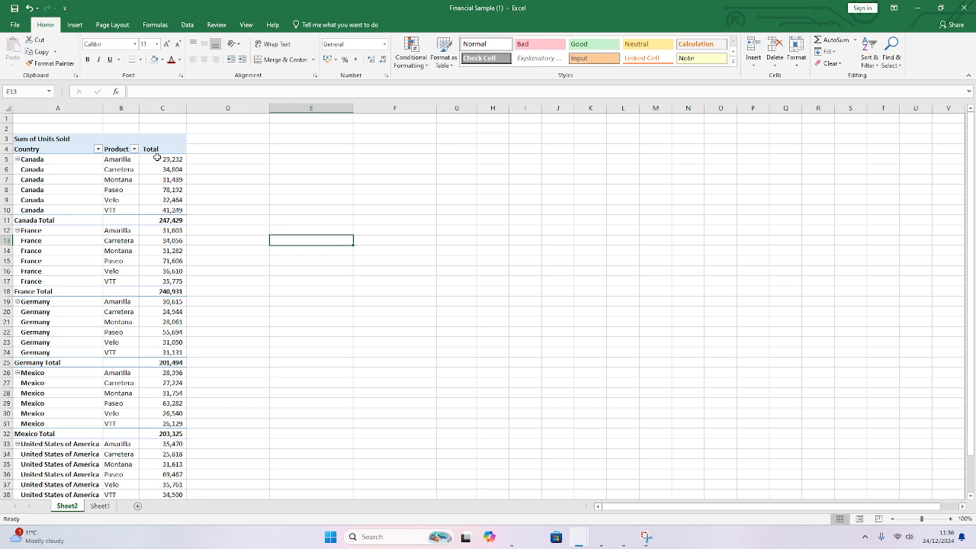
Step: Add the Gross Sales and Profit fields to the Values area below Units Sold
left_click(155, 160)
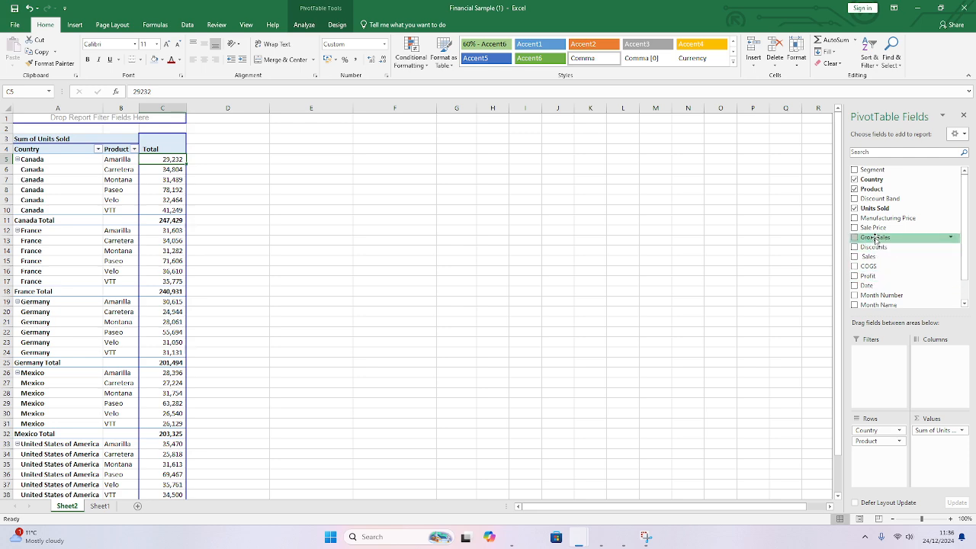
left_click_drag(875, 239, 937, 450)
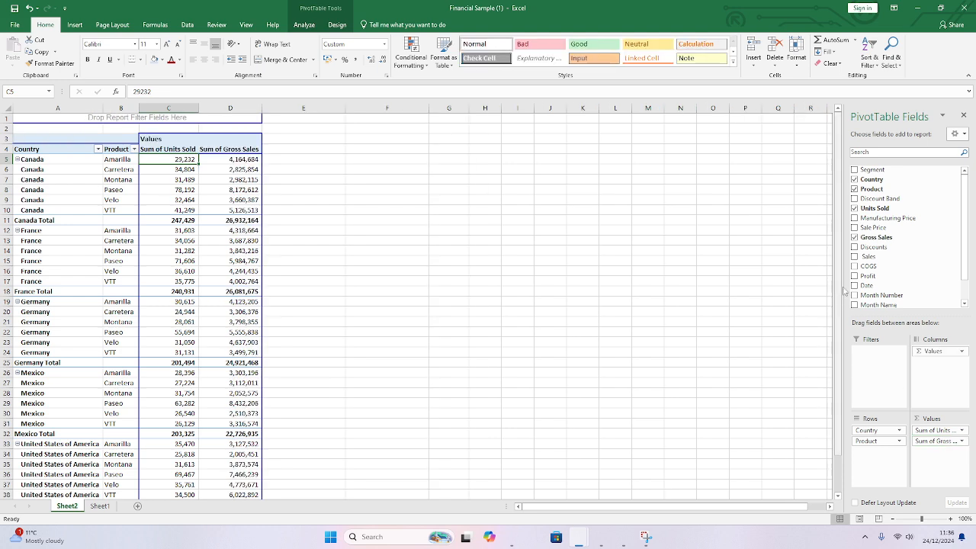
left_click_drag(864, 276, 948, 467)
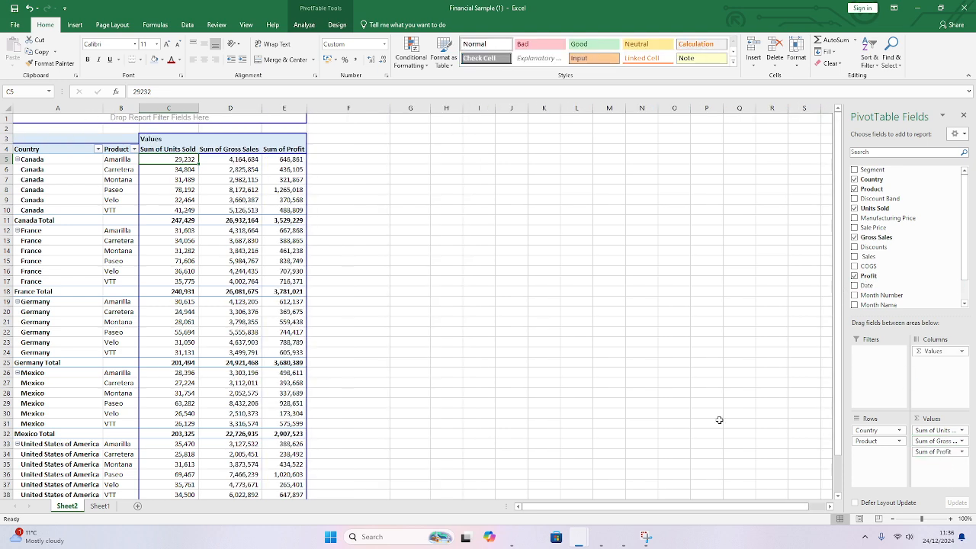
Step: Slightly widen the Sum of Units Sold, Sum of Gross Sales and Sum of Profit columns
left_click(244, 261)
left_click_drag(307, 107, 325, 107)
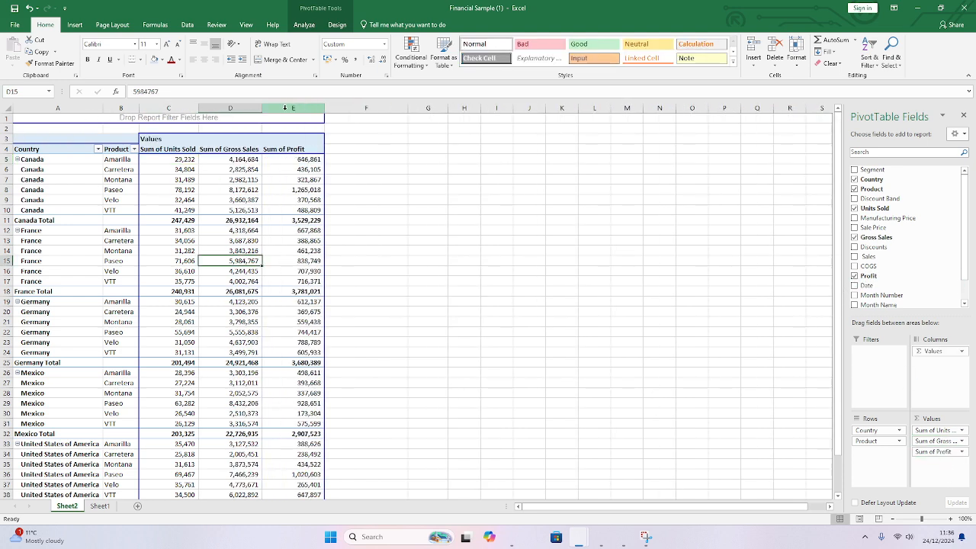
left_click_drag(264, 106, 272, 106)
left_click_drag(198, 106, 205, 106)
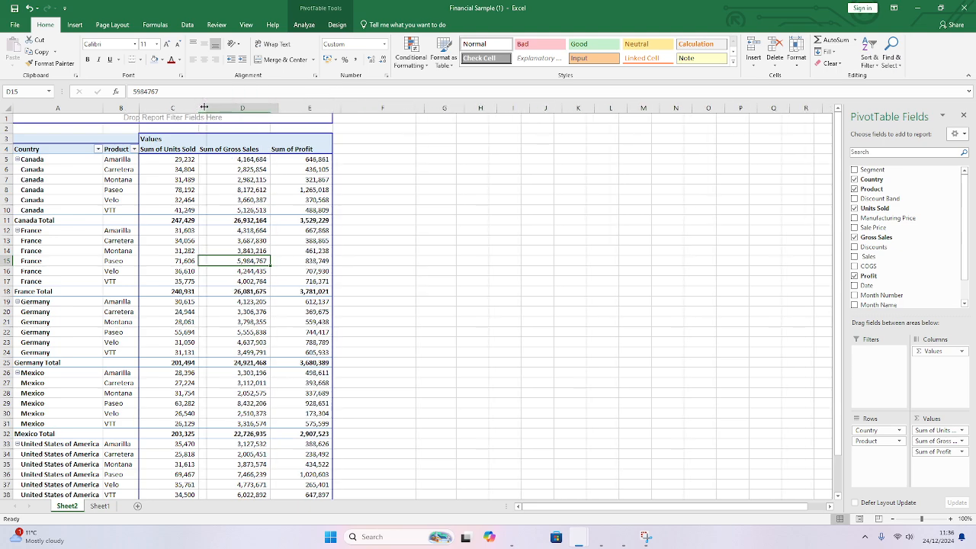
left_click(444, 200)
Step: Enlarge the view of Sheet2 to 130% and compare the PivotTable summary with the source data on Sheet1
scroll(250, 200, "down", 1)
left_click(61, 120)
scroll(85, 153, "up", 1)
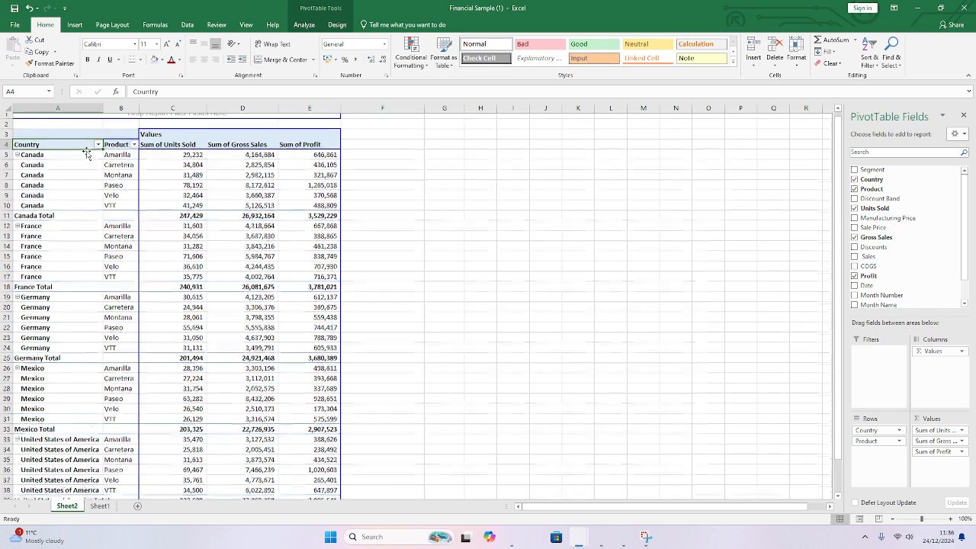
mouse_move(140, 202)
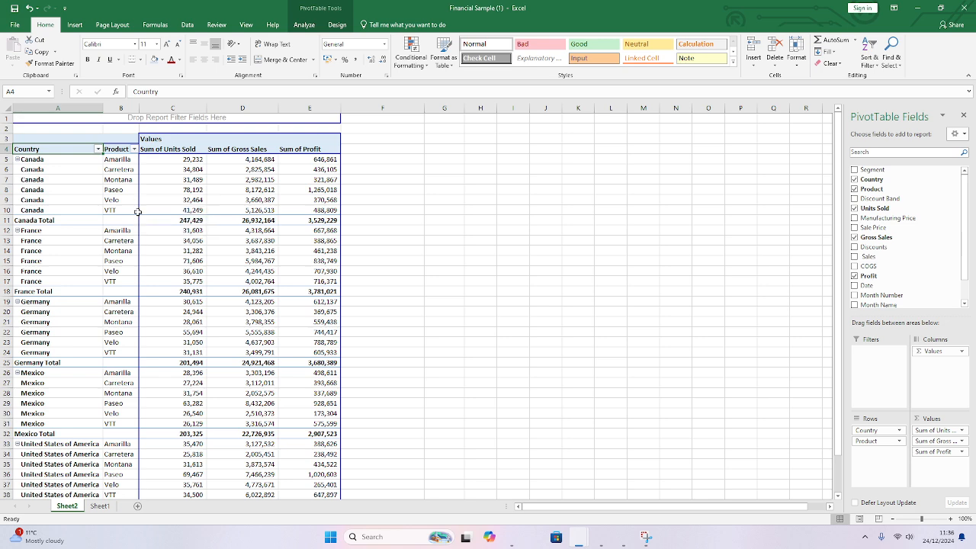
scroll(123, 215, "up", 2)
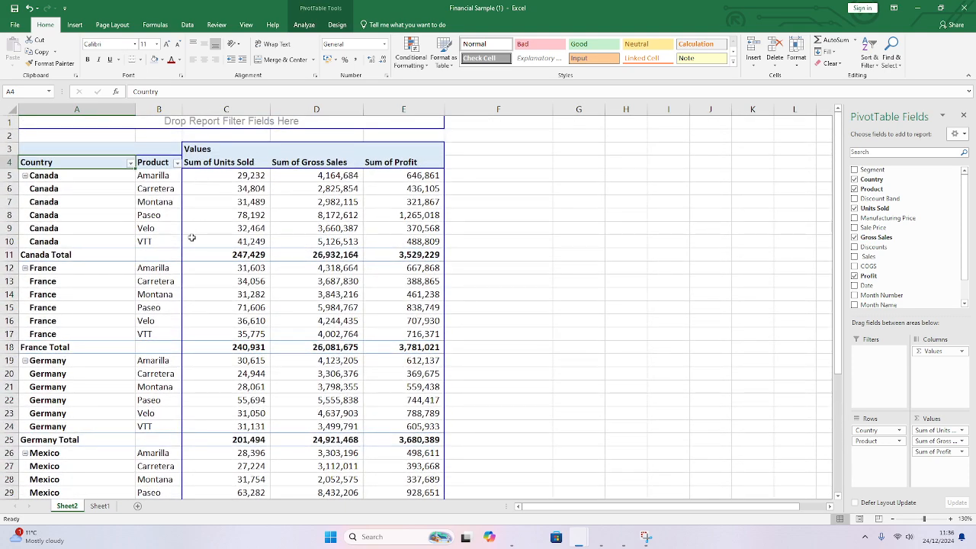
mouse_move(302, 241)
mouse_move(356, 219)
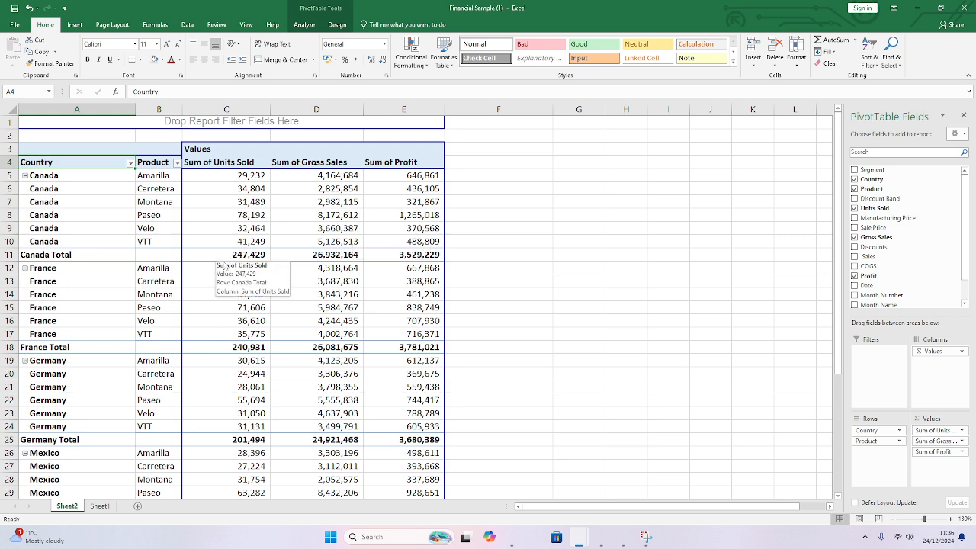
left_click(107, 508)
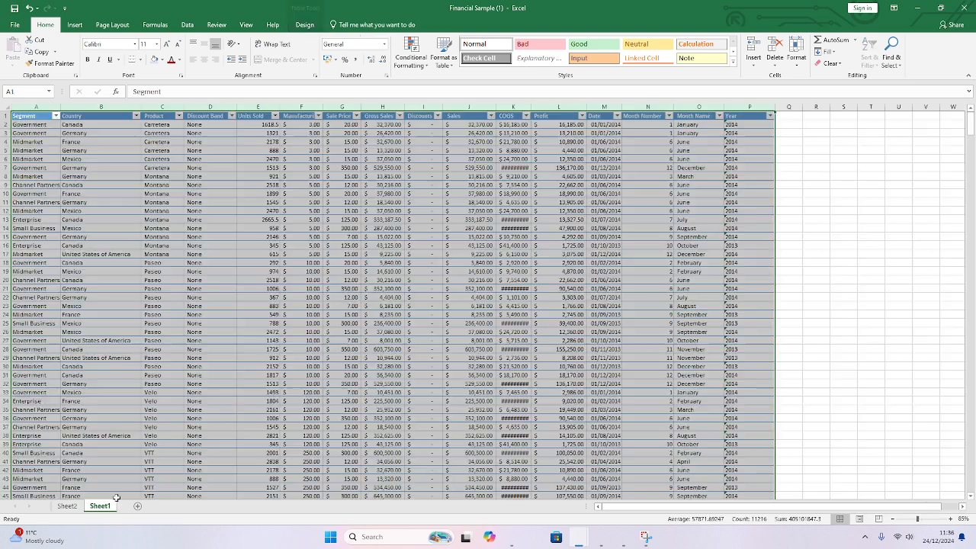
left_click(66, 506)
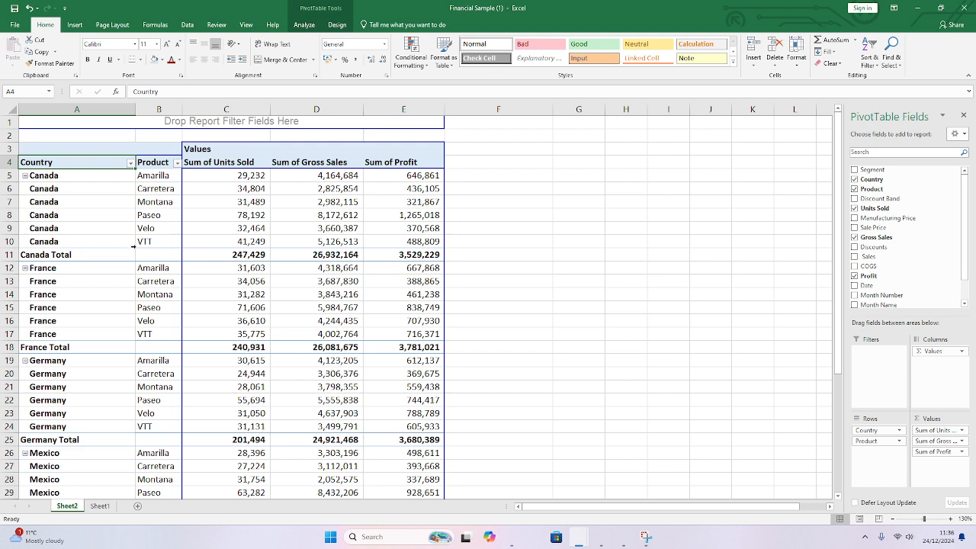
Step: Examine the units sold, gross sales and profit values for Canada's Amarilla product in row 5
left_click(74, 177)
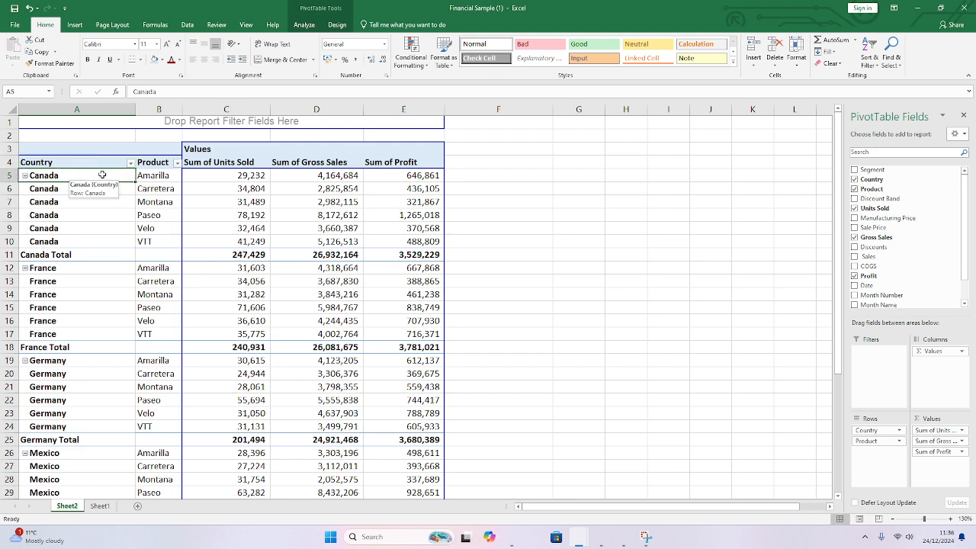
left_click(226, 179)
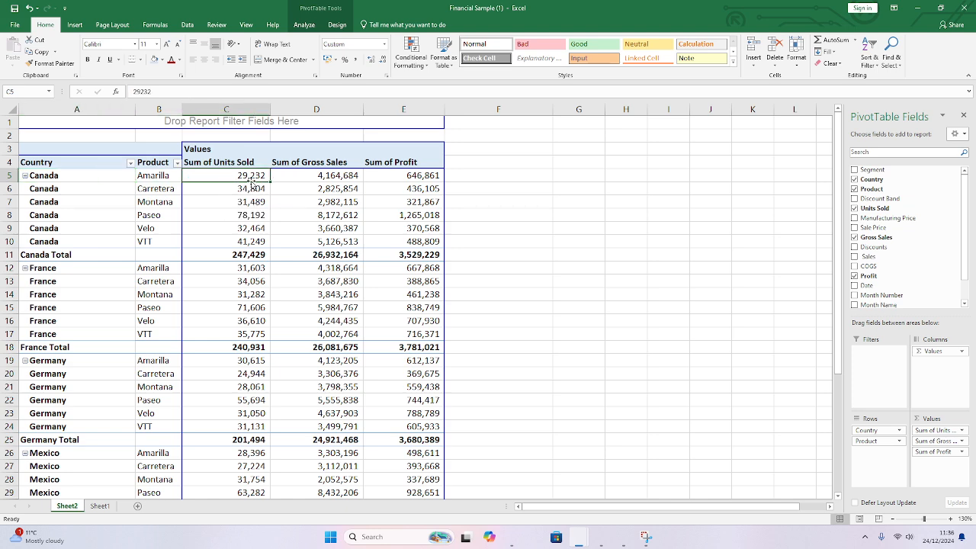
left_click(308, 179)
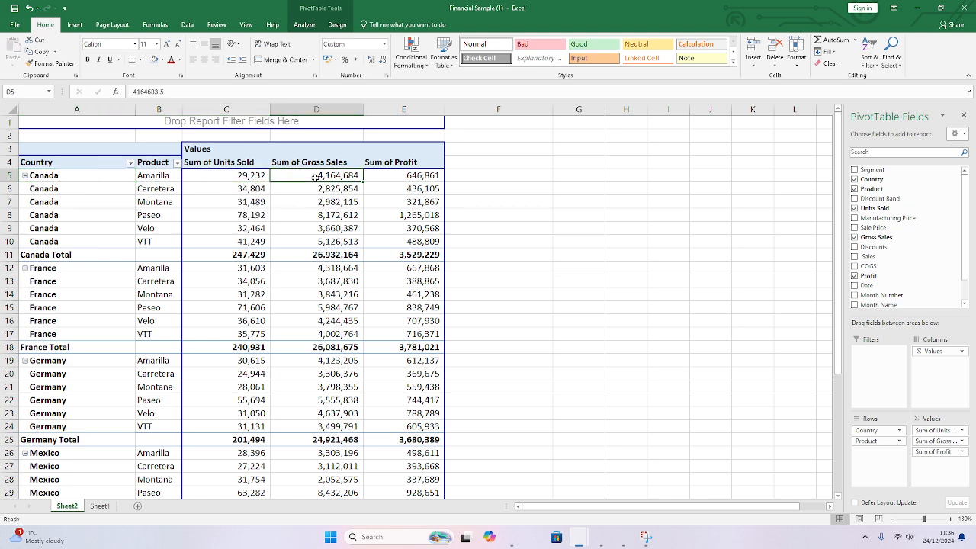
left_click(402, 178)
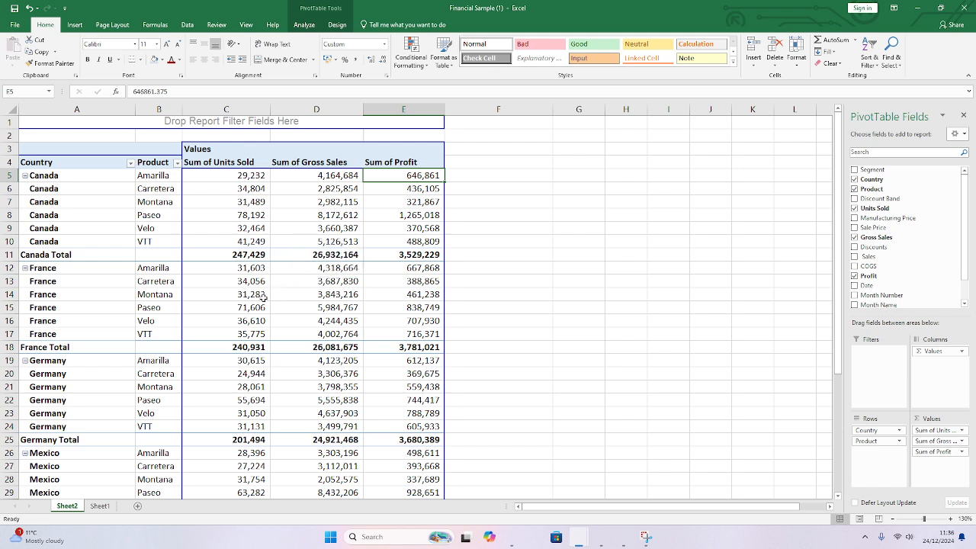
mouse_move(262, 297)
mouse_move(196, 323)
Step: Select Canada's country and product labels in A5:B10 to review the row grouping
left_click(60, 149)
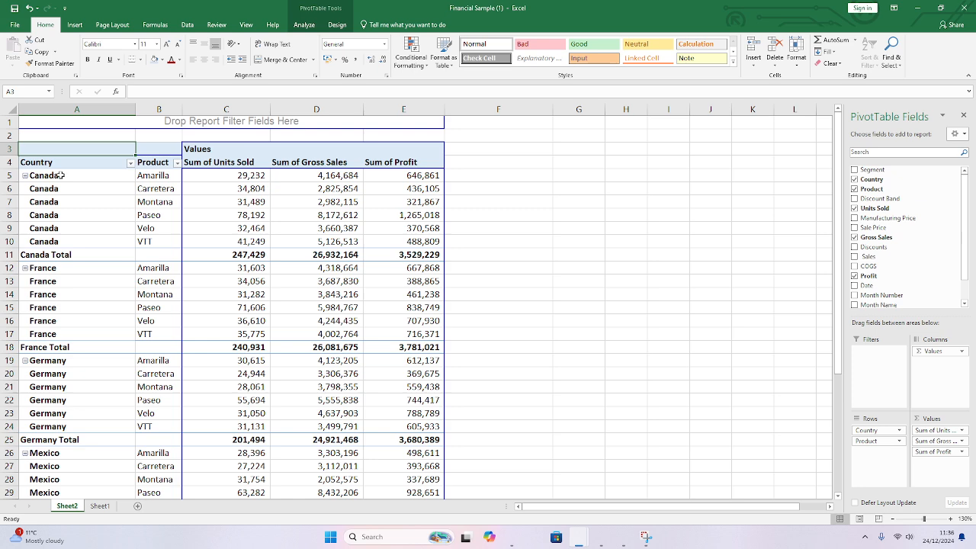
left_click_drag(62, 177, 153, 241)
left_click(105, 179)
left_click_drag(105, 180, 139, 240)
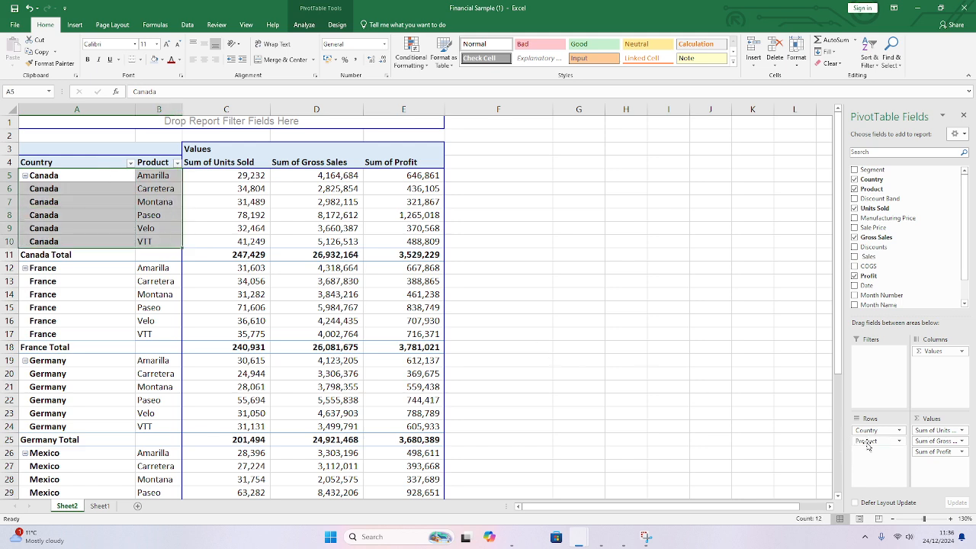
Step: Move Product from Rows to Columns and remove Gross Sales and Profit from the PivotTable's Values
left_click_drag(867, 446, 938, 368)
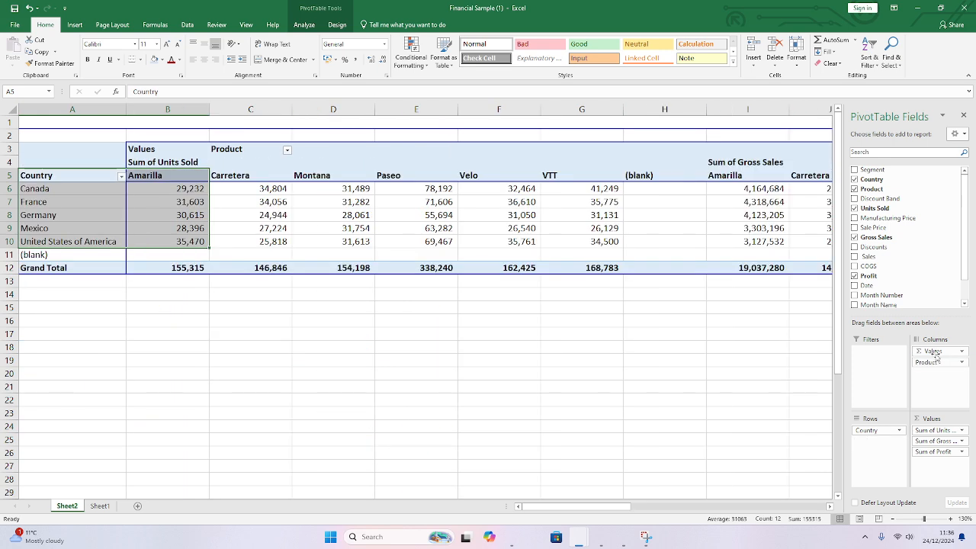
left_click_drag(934, 443, 921, 292)
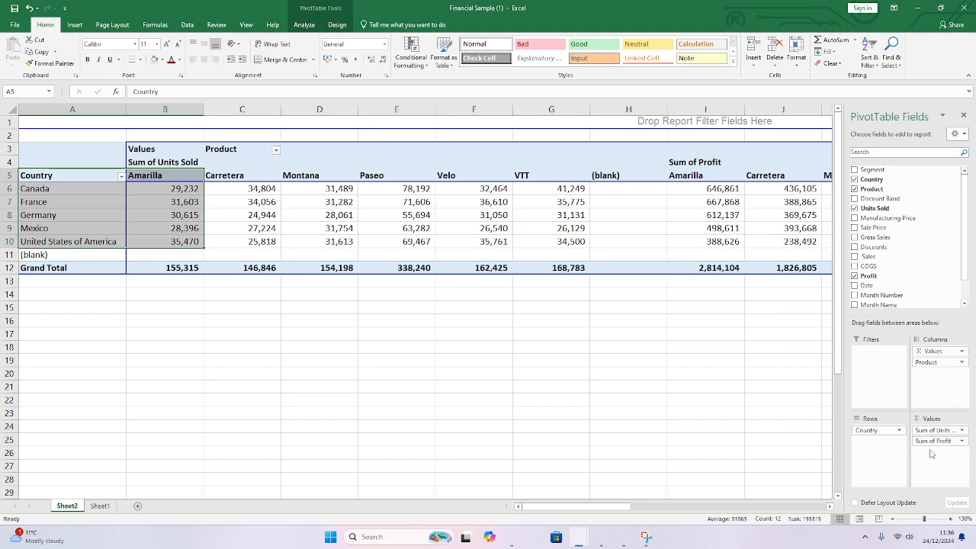
left_click_drag(934, 442, 896, 278)
left_click(495, 324)
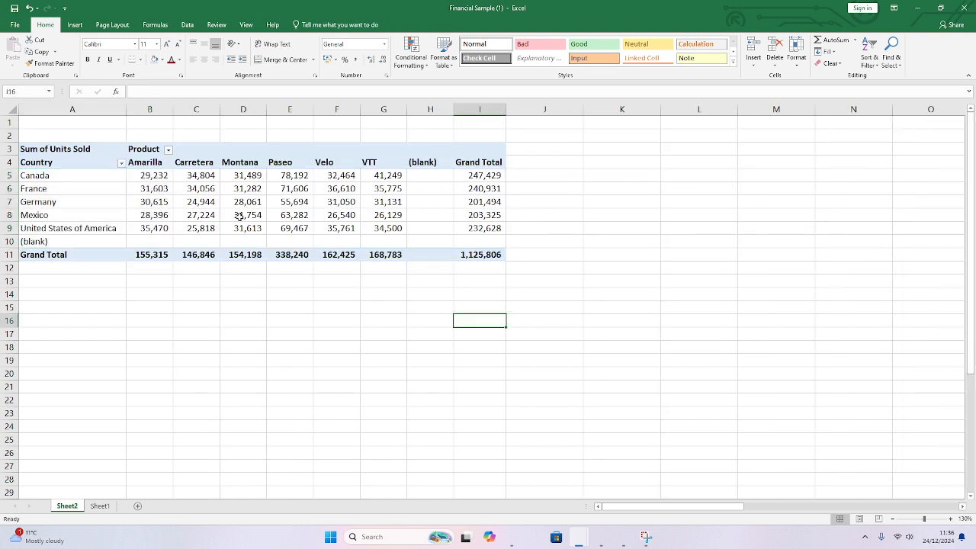
Step: Examine the cross-tab layout by selecting the Country row labels and the product headings from Amarilla to VTT
left_click(88, 168)
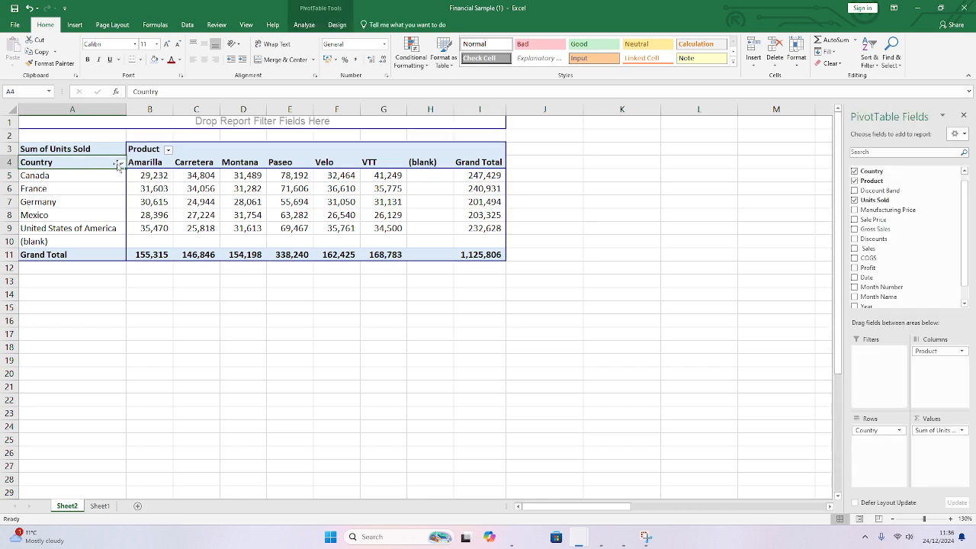
left_click(50, 191)
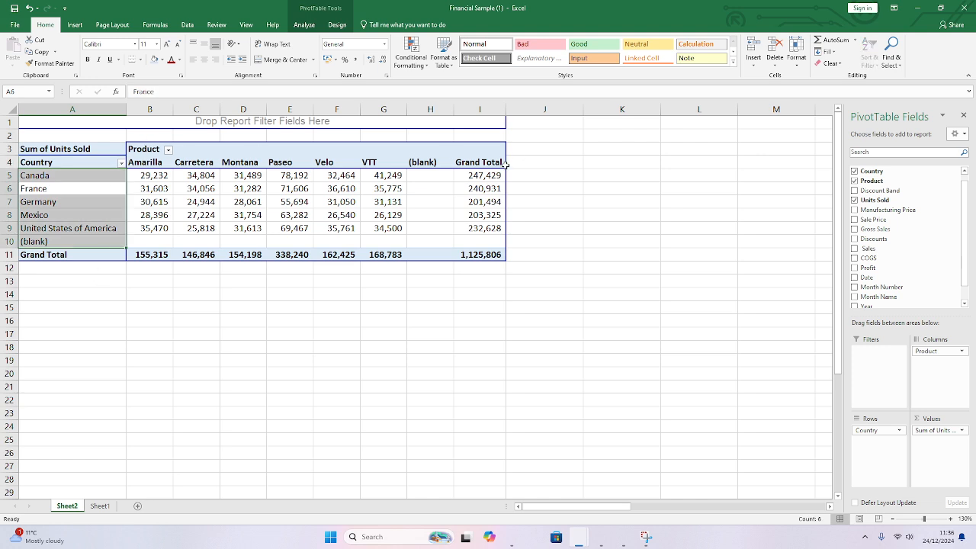
left_click_drag(128, 176, 394, 167)
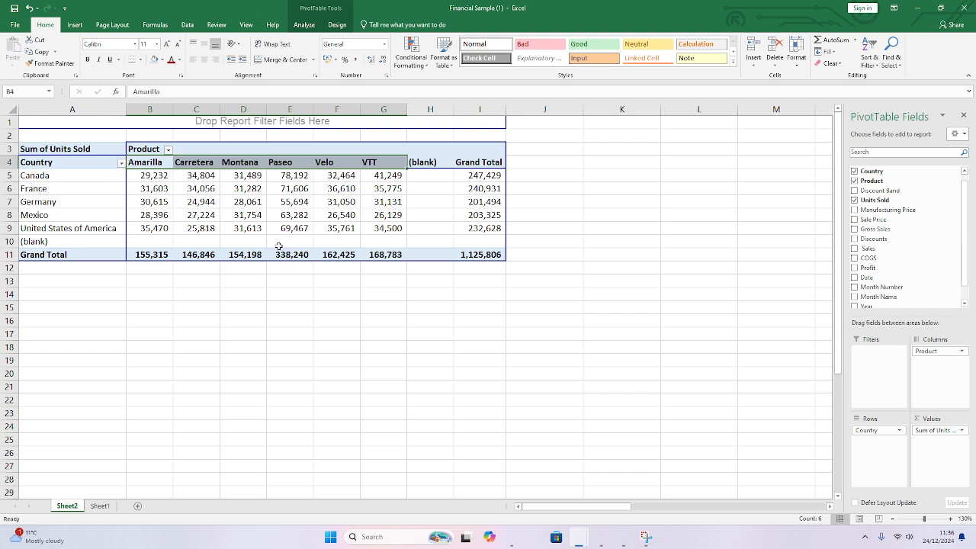
left_click(76, 166)
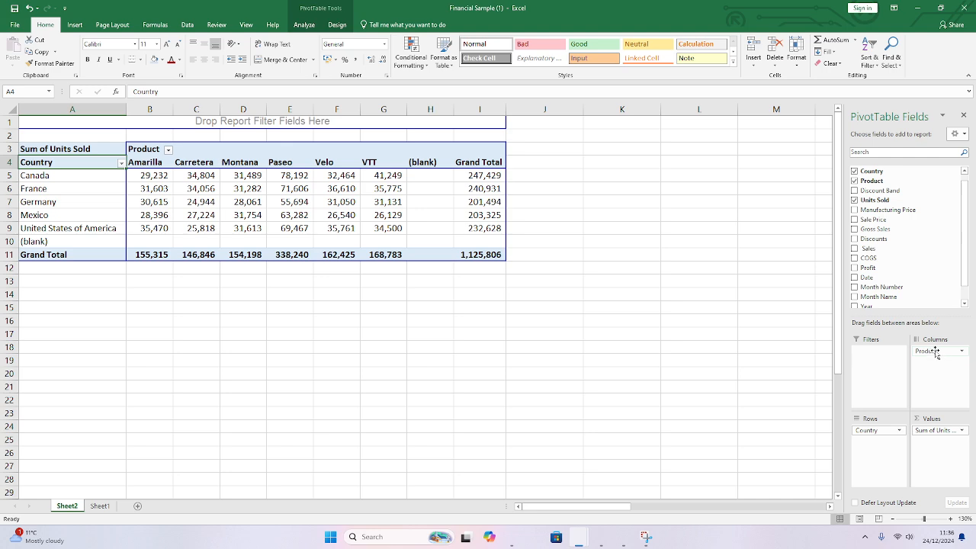
Step: Move Product back to Rows, trying Country in Columns before placing it above Product in Rows
left_click_drag(931, 354, 869, 449)
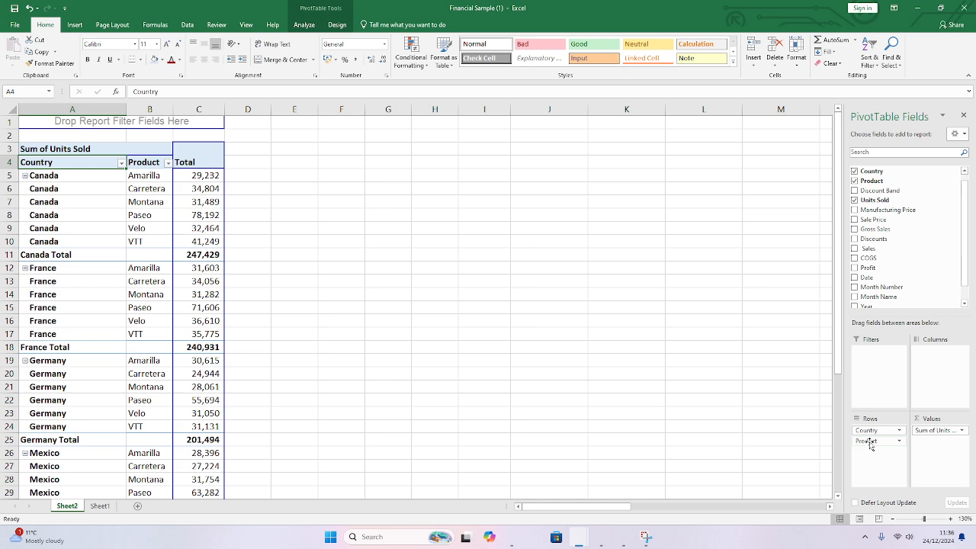
left_click(870, 443)
left_click_drag(871, 444, 926, 368)
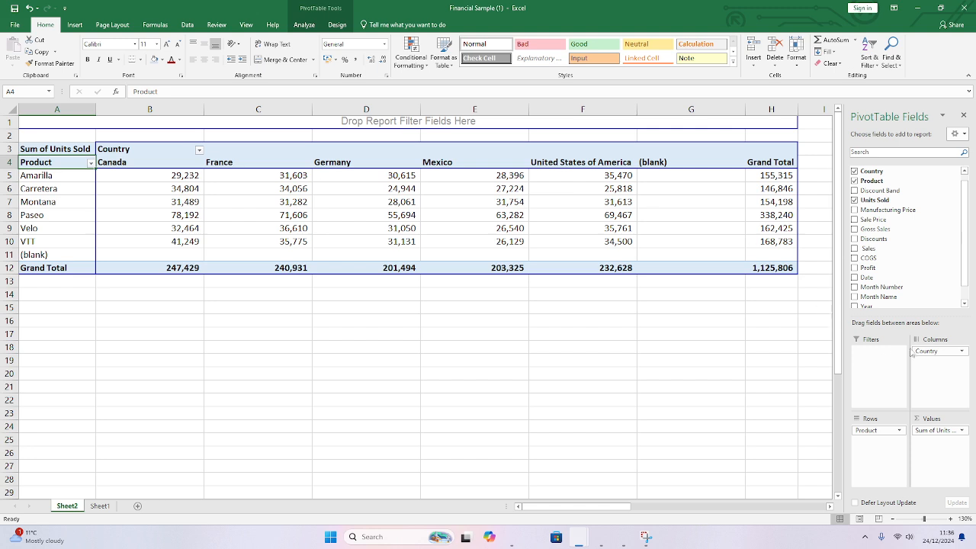
left_click_drag(924, 351, 873, 427)
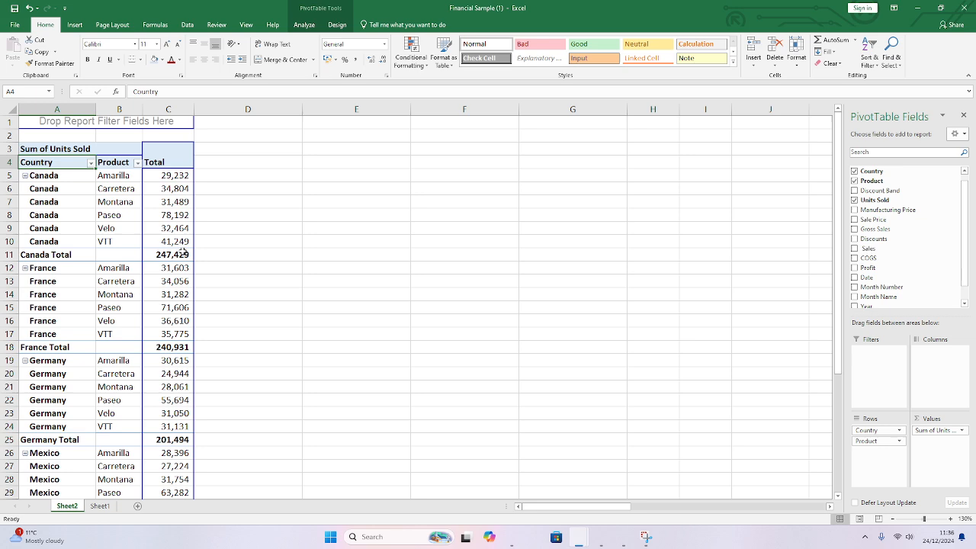
Step: Add Gross Sales and Profit to Values below Units Sold, and slightly widen the Sum of Profit column
mouse_move(188, 230)
mouse_move(44, 223)
left_click_drag(964, 250, 962, 276)
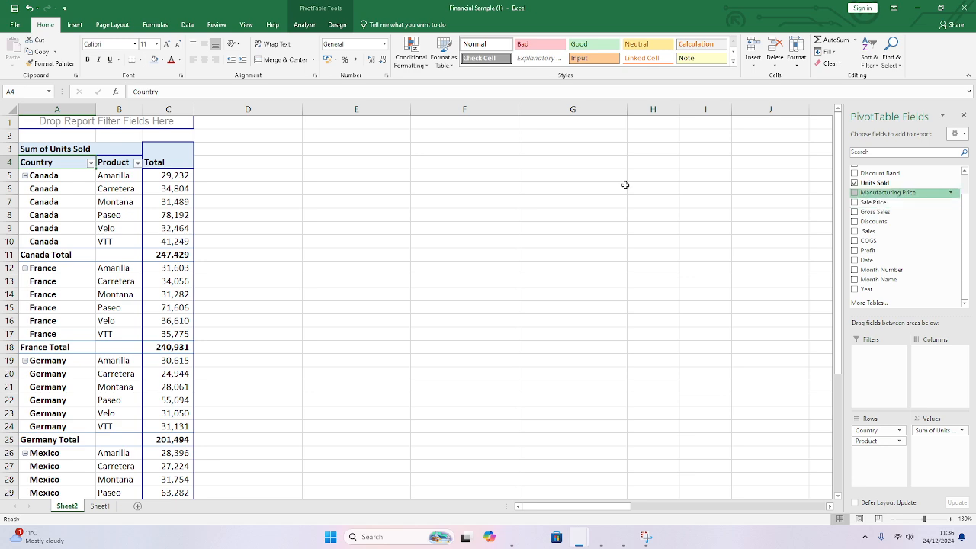
left_click(158, 109)
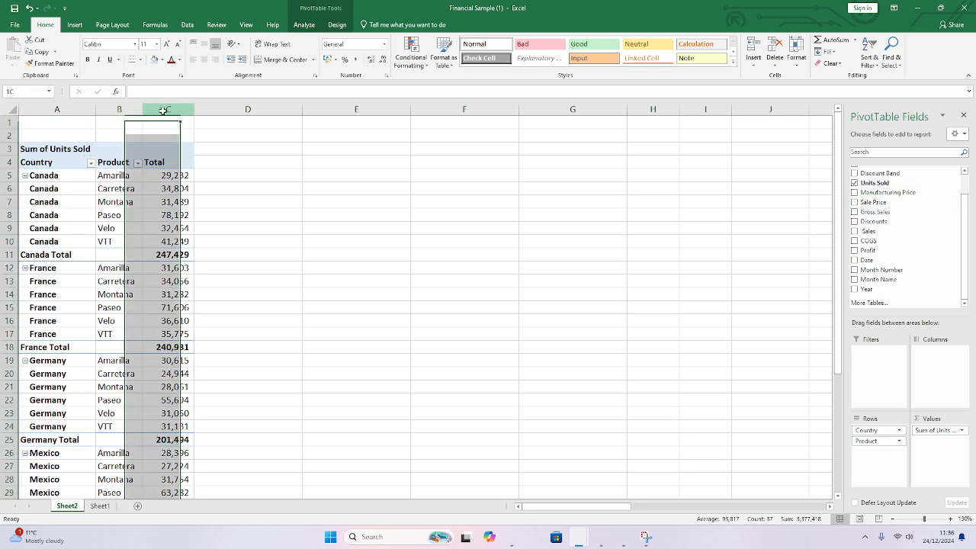
left_click(160, 228)
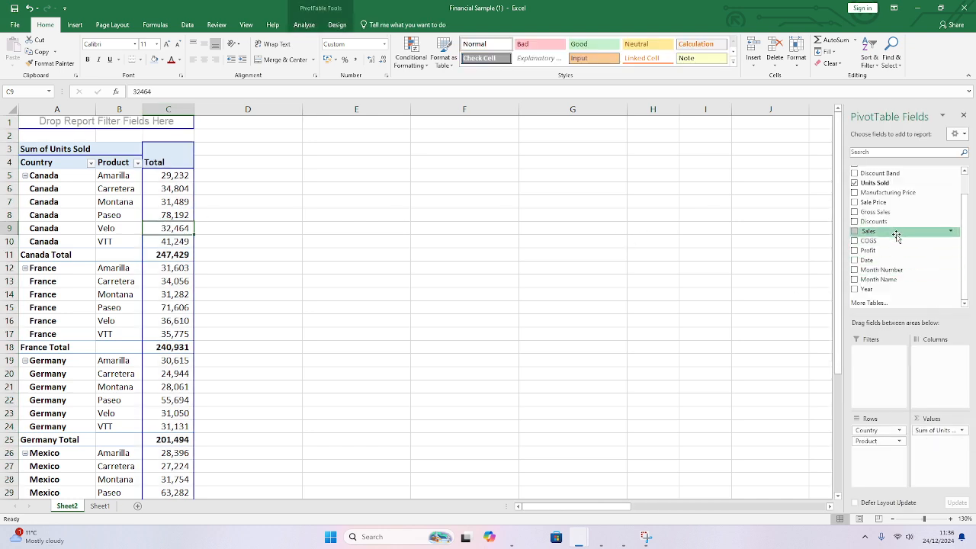
left_click_drag(875, 212, 932, 450)
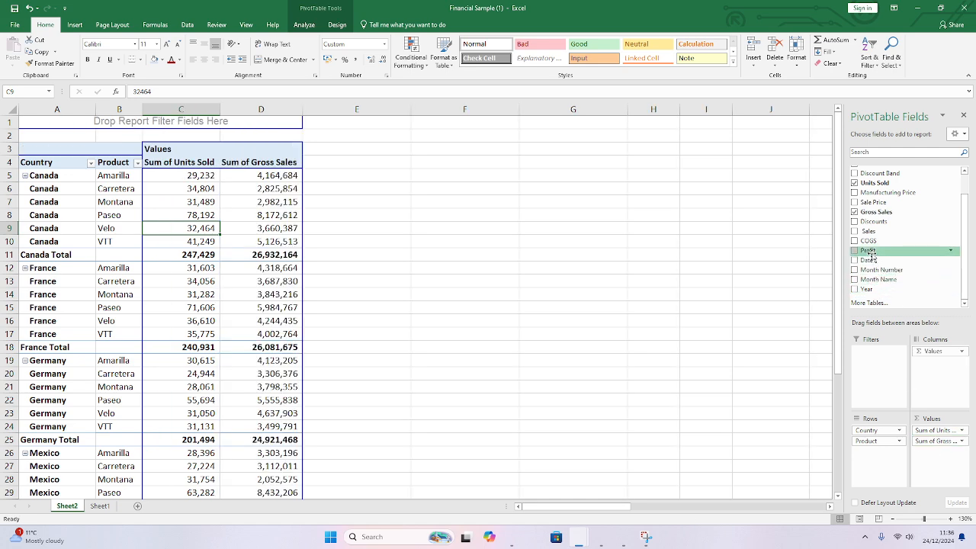
left_click_drag(933, 458, 933, 456)
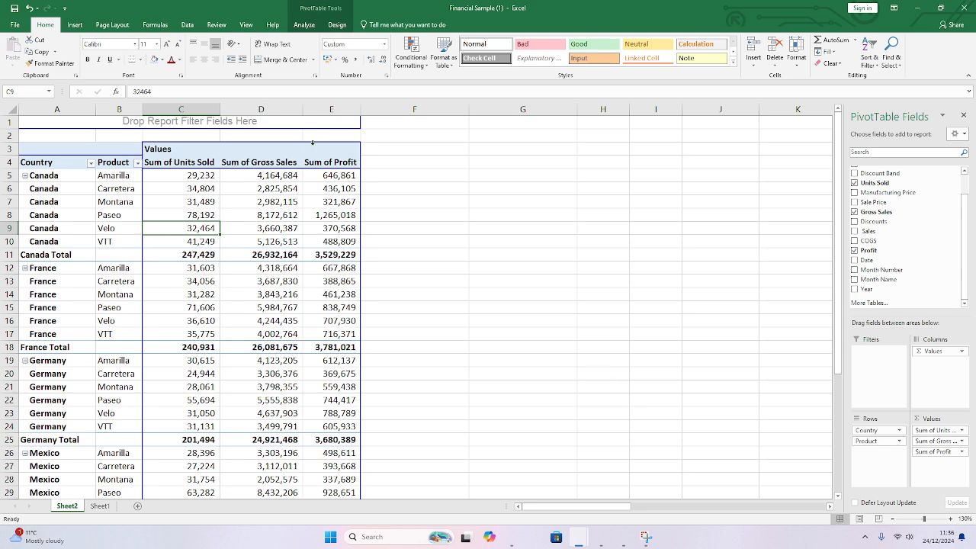
left_click_drag(355, 110, 370, 111)
left_click(452, 212)
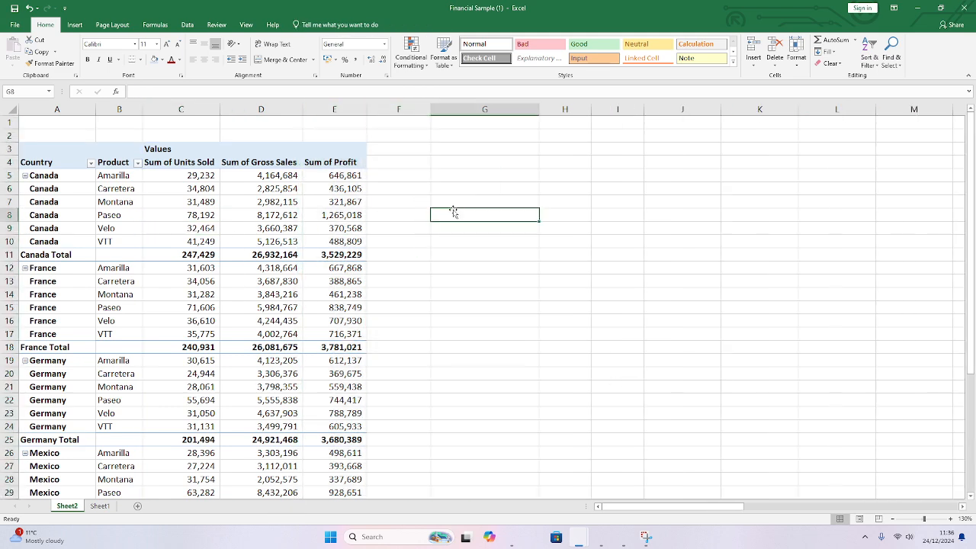
Step: Review the Sum of Units Sold, Sum of Gross Sales and Sum of Profit headings against the source data on Sheet1
left_click(216, 199)
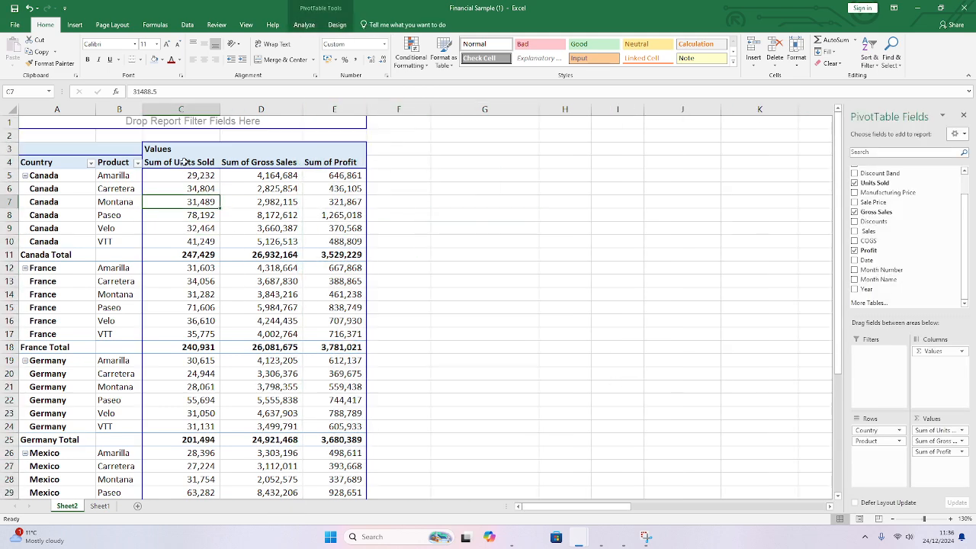
left_click(193, 164)
left_click(255, 162)
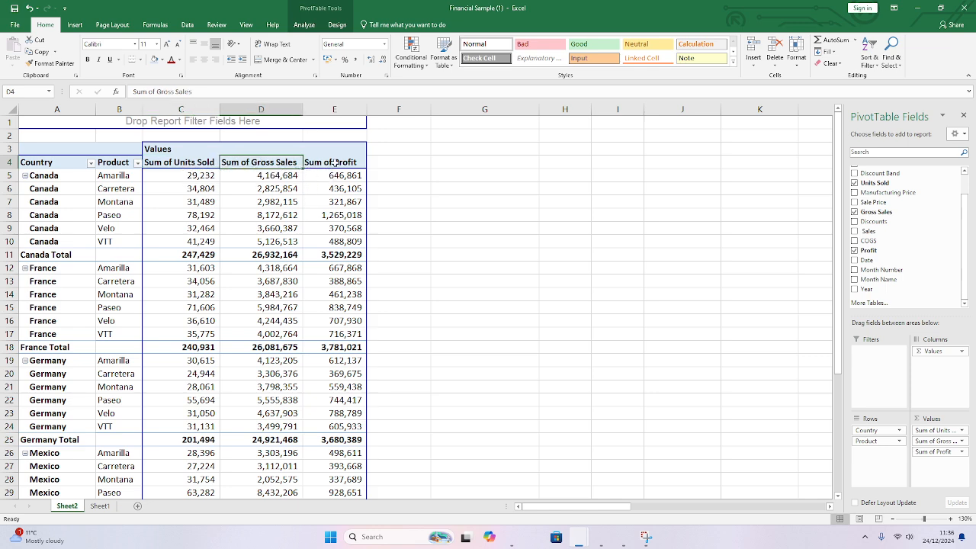
left_click(331, 163)
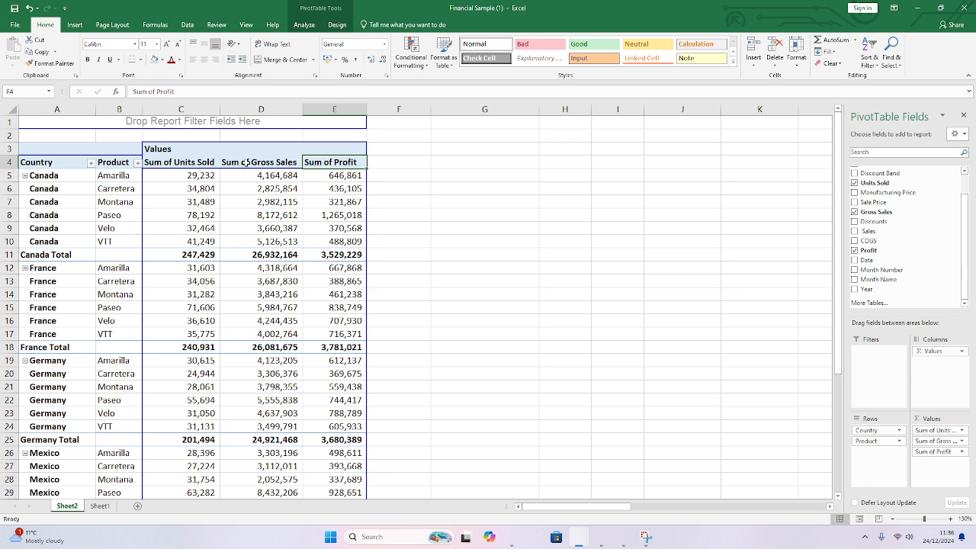
left_click(246, 162)
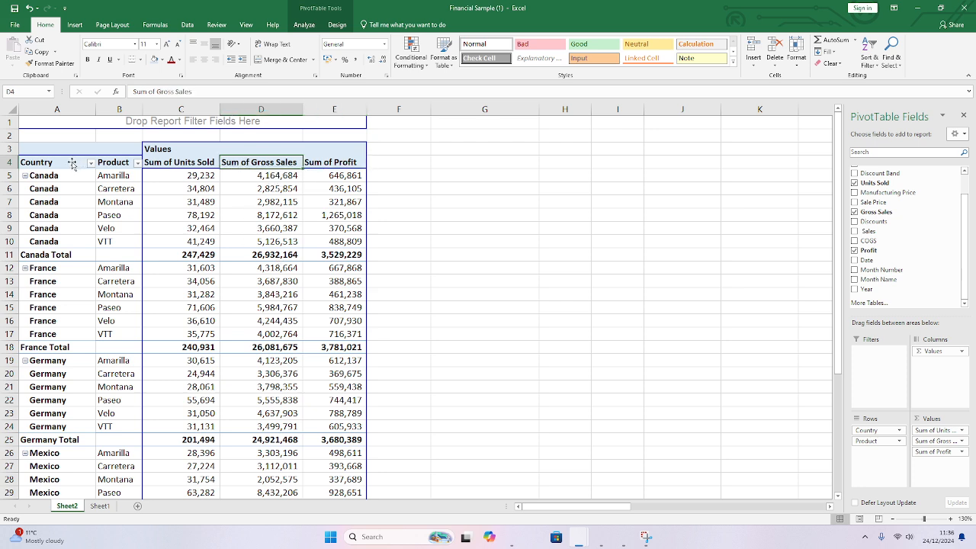
left_click(100, 506)
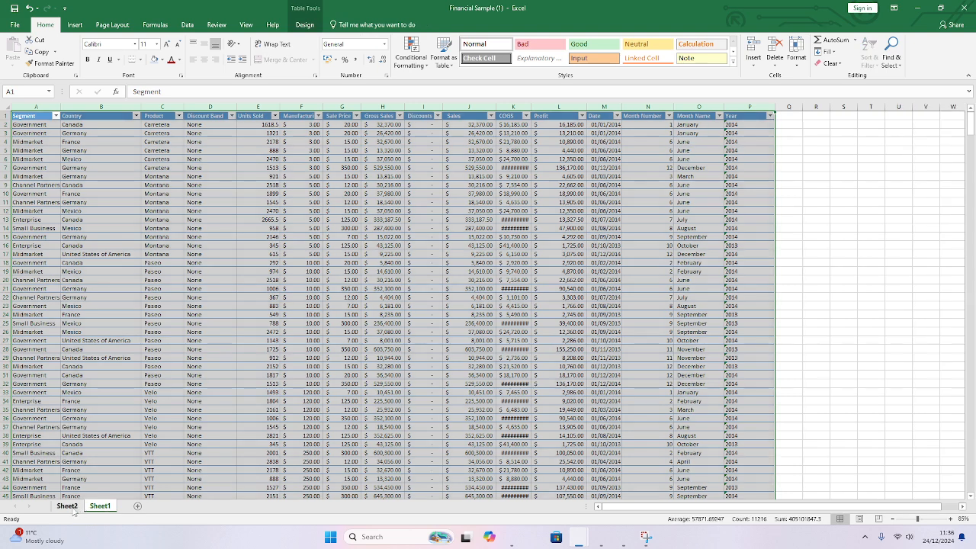
left_click(67, 505)
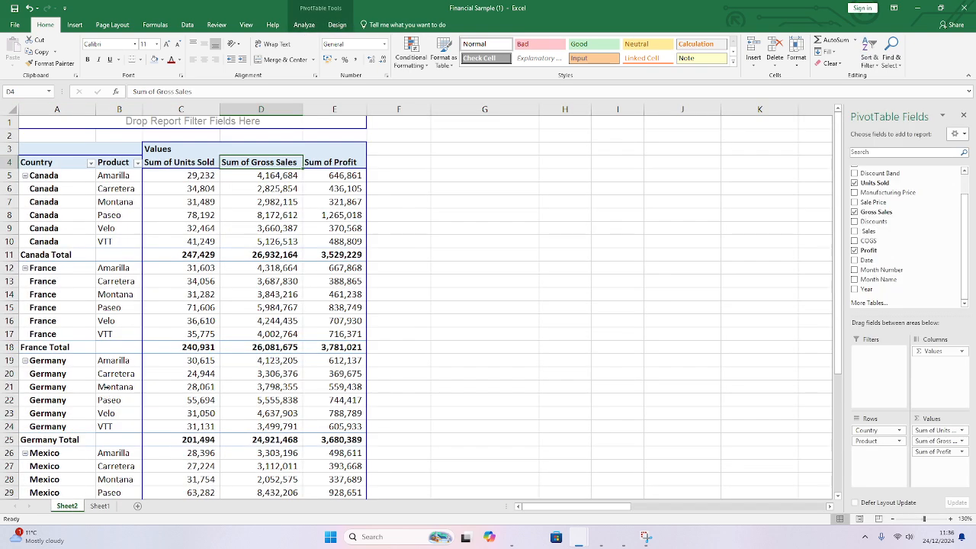
Step: Check the PivotTable field list against the Sheet1 columns and add Year to the report's Filters
left_click_drag(52, 148, 80, 152)
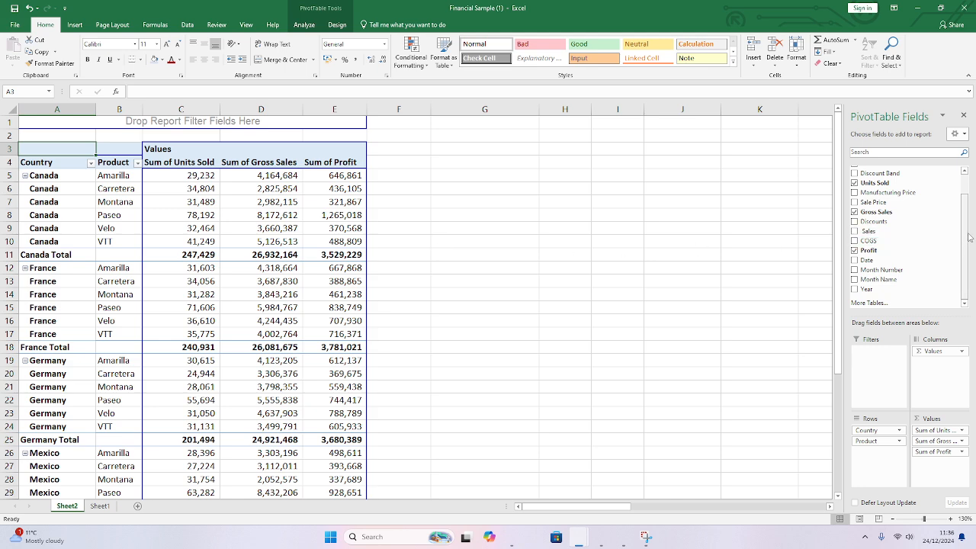
left_click_drag(968, 237, 970, 198)
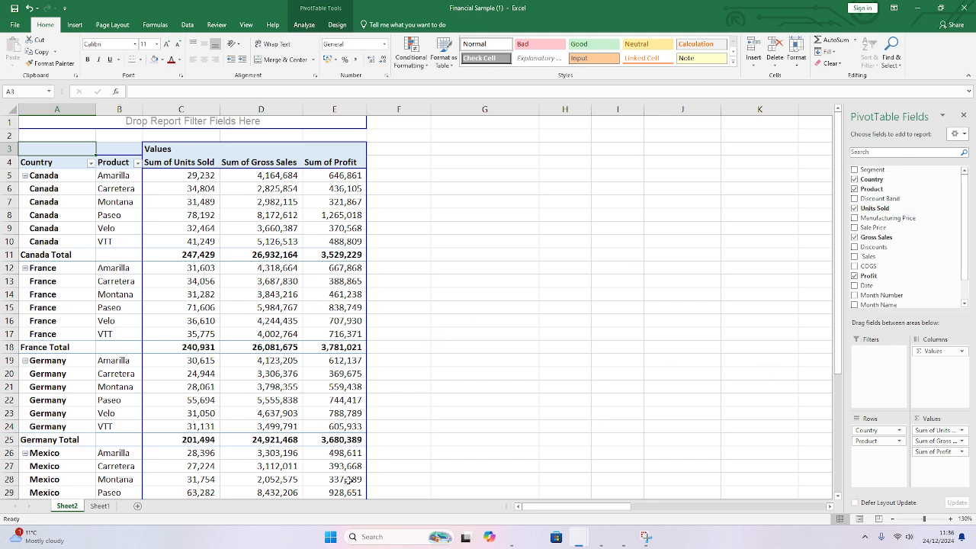
left_click(105, 506)
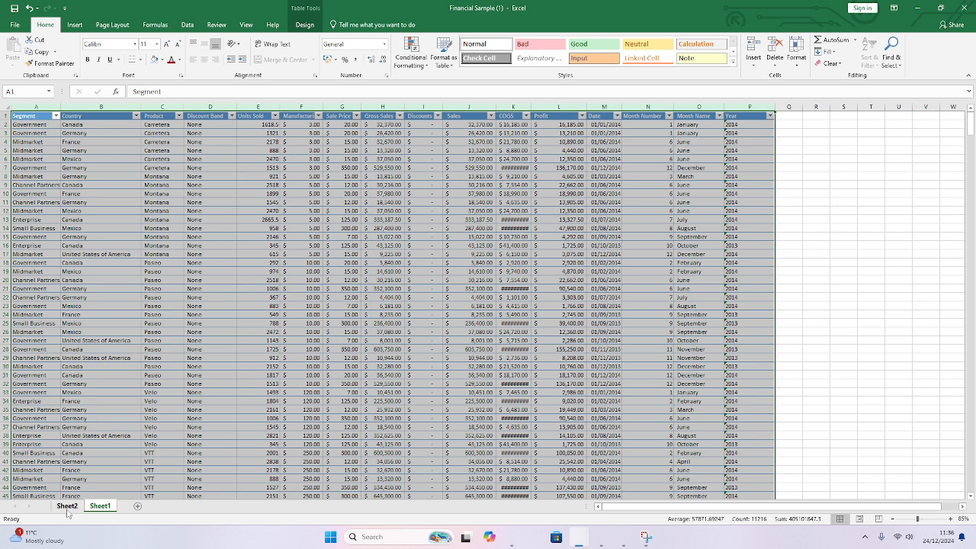
left_click(67, 506)
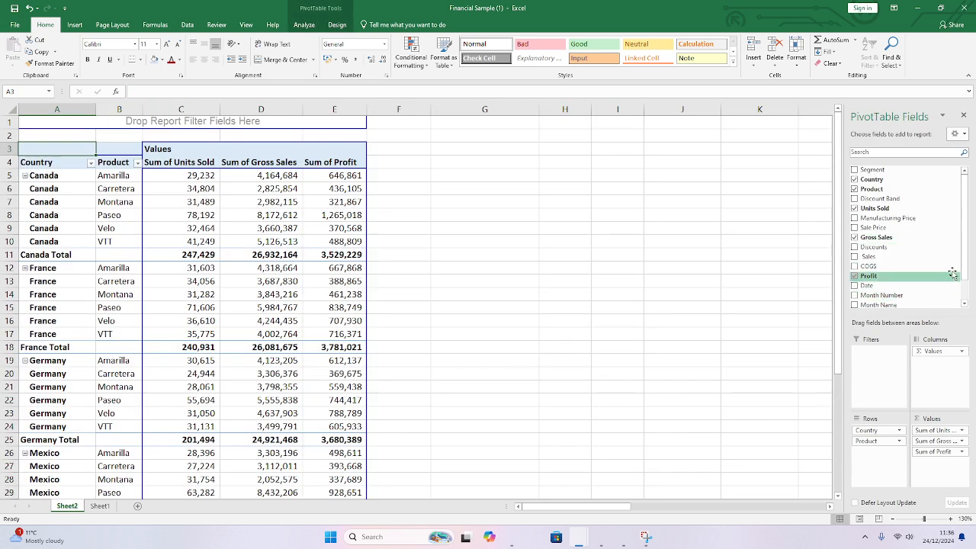
scroll(937, 278, "down", 1)
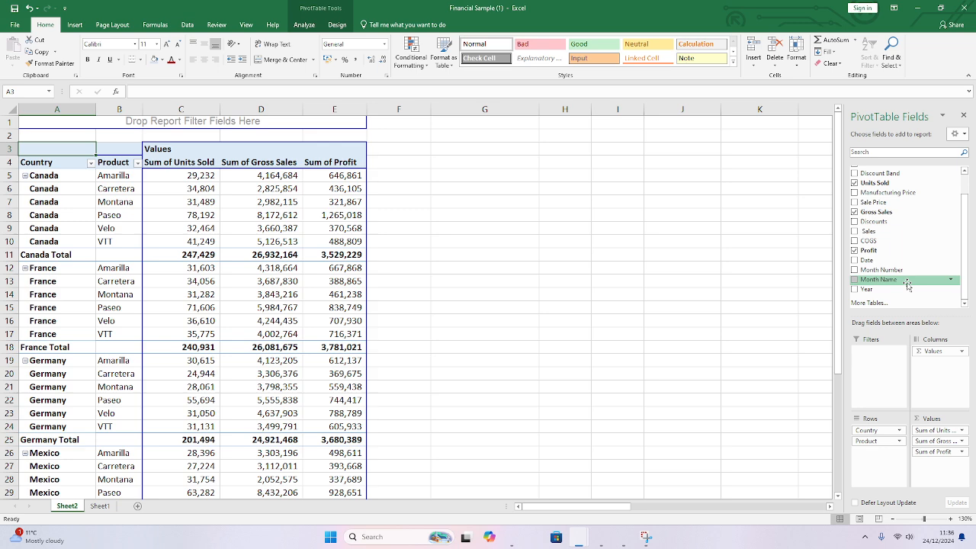
left_click(102, 507)
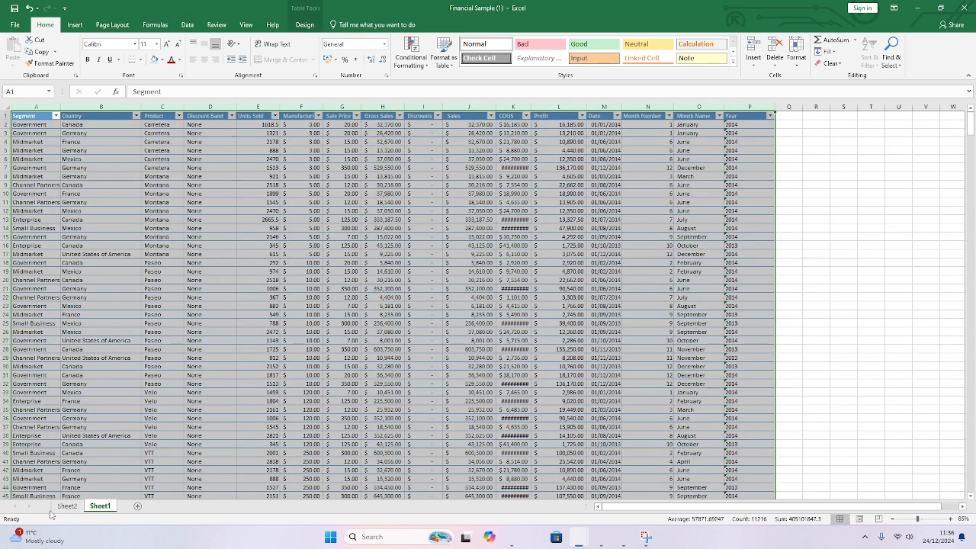
left_click(61, 507)
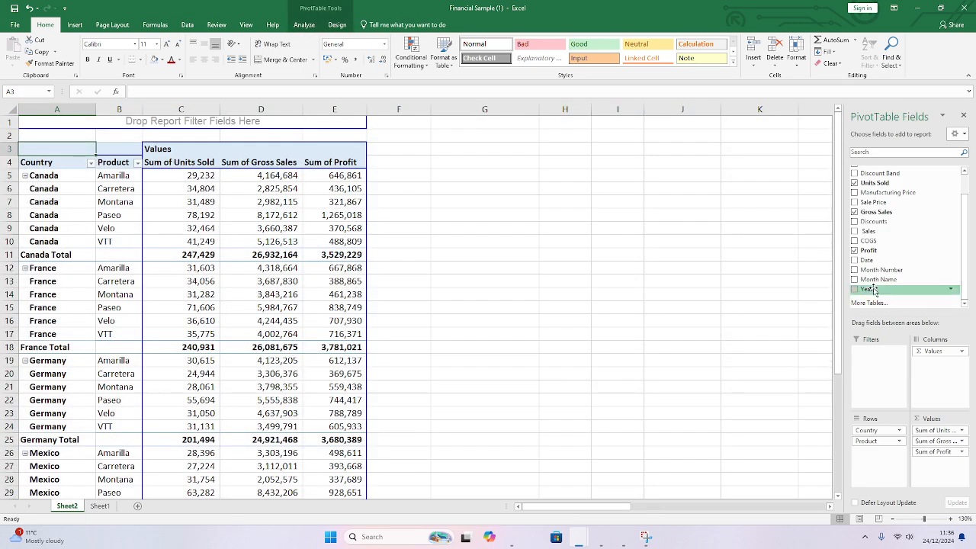
left_click_drag(866, 289, 877, 358)
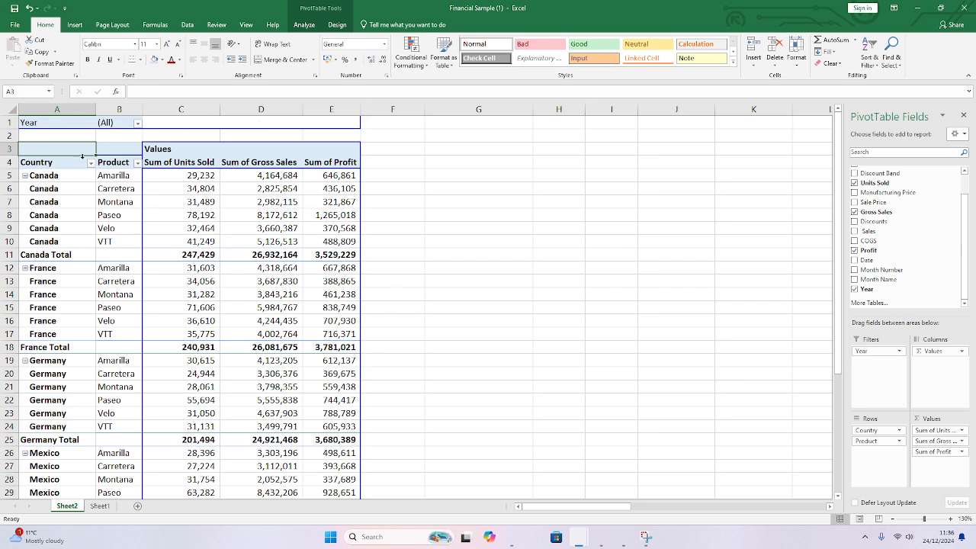
left_click(138, 123)
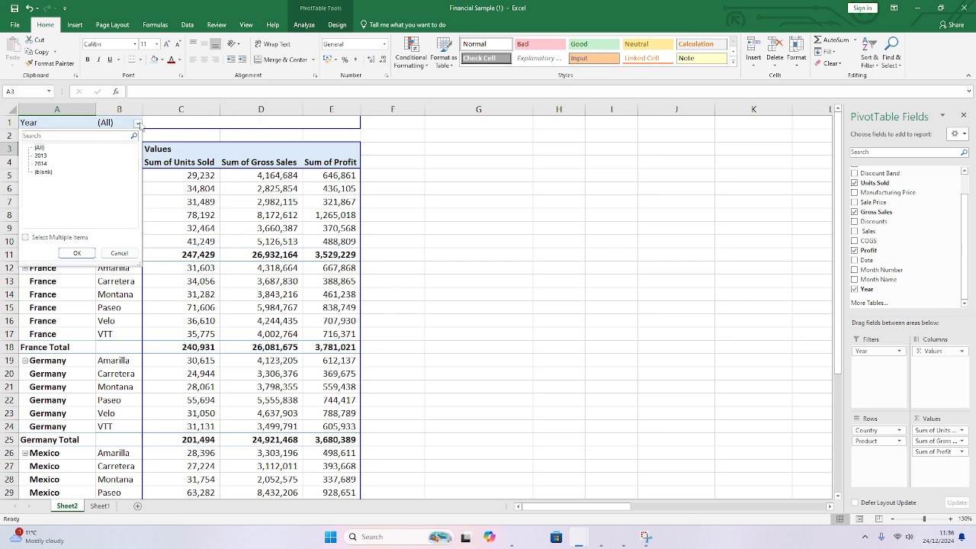
left_click(26, 237)
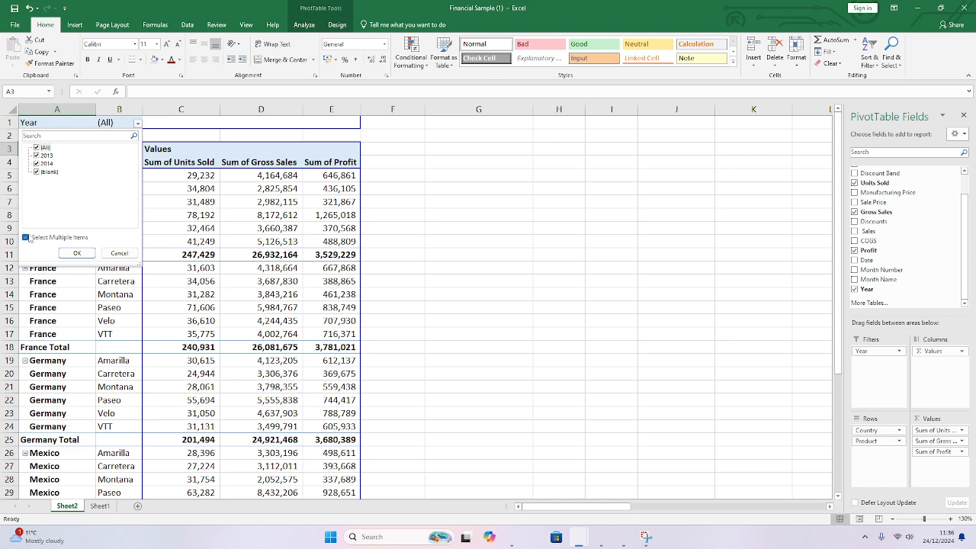
left_click(36, 147)
left_click(590, 310)
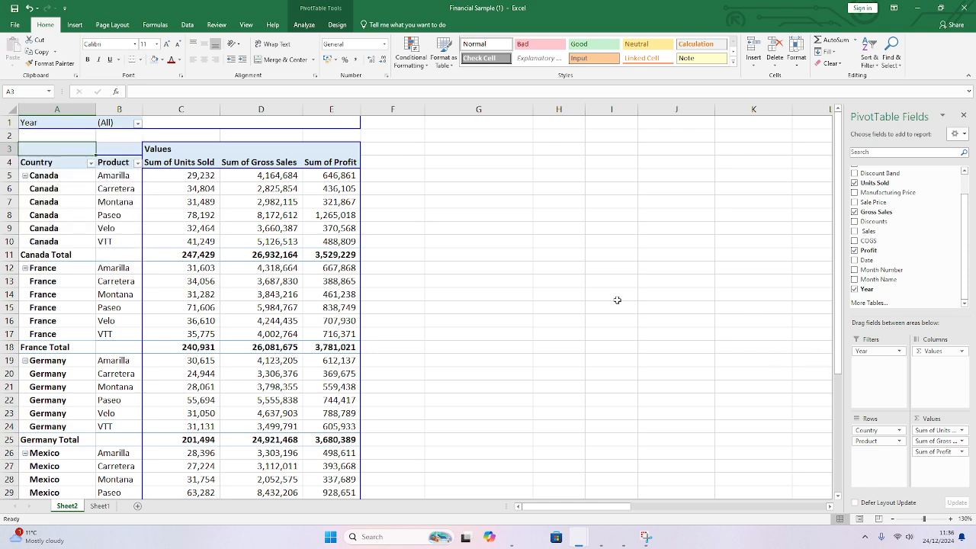
Step: Allow multiple selections in the report's Year filter and limit the PivotTable to 2014
left_click(60, 124)
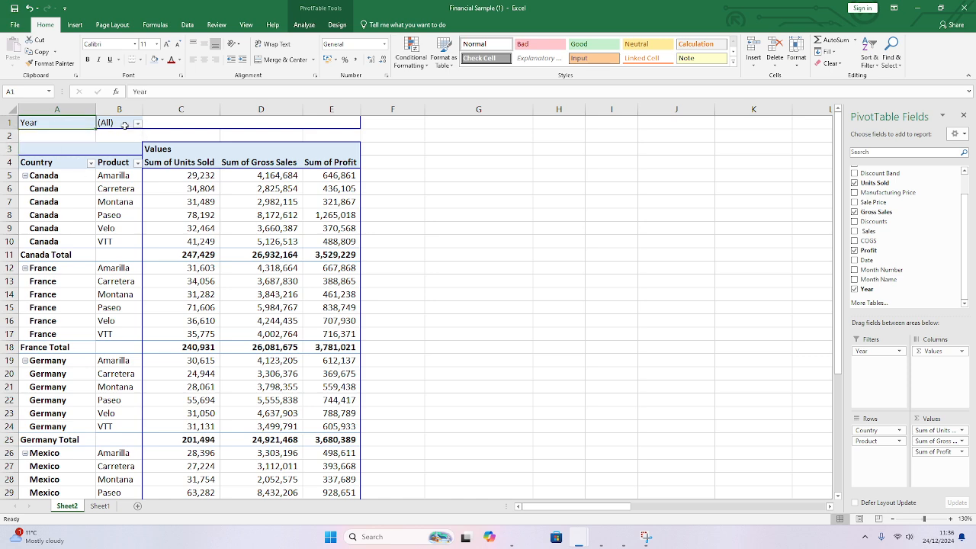
left_click(138, 124)
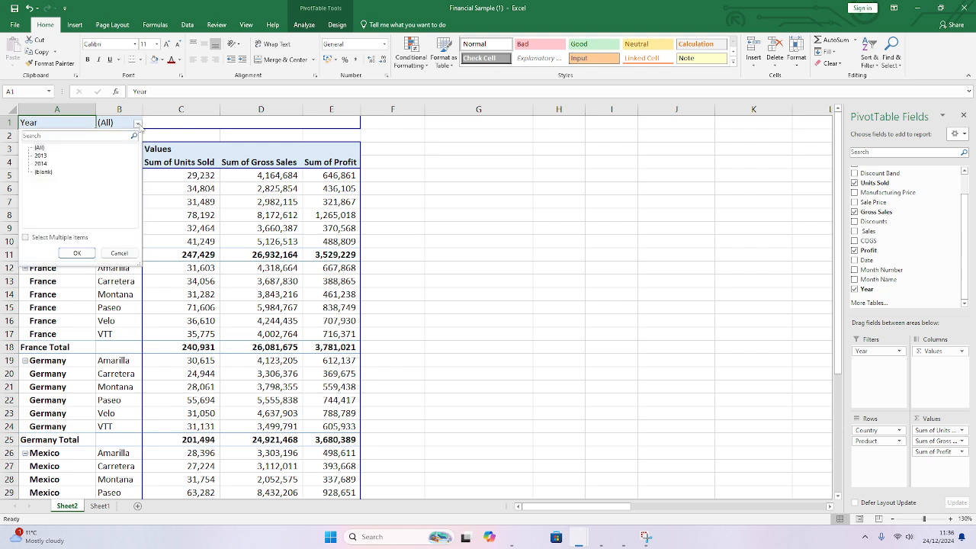
left_click(160, 127)
left_click(138, 124)
left_click(24, 238)
left_click(37, 147)
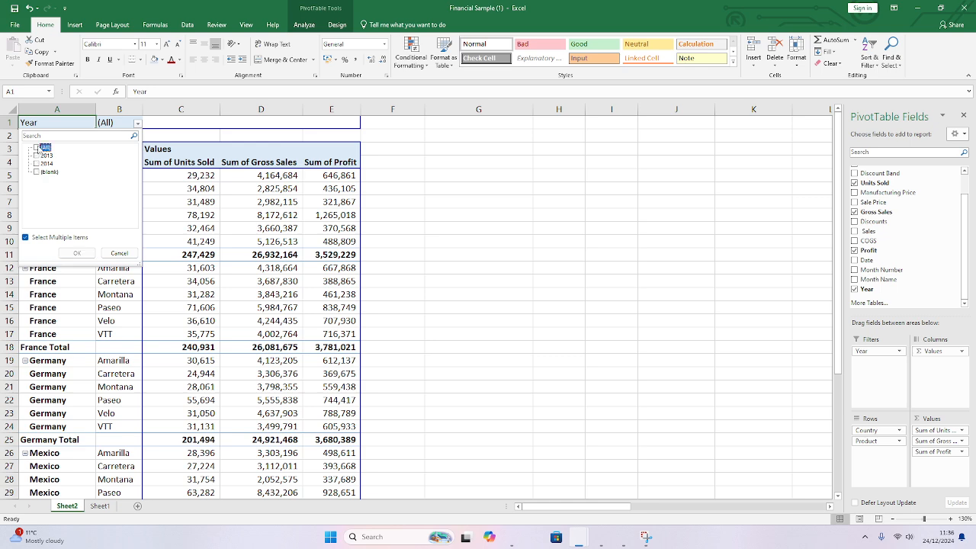
left_click(36, 164)
left_click(79, 253)
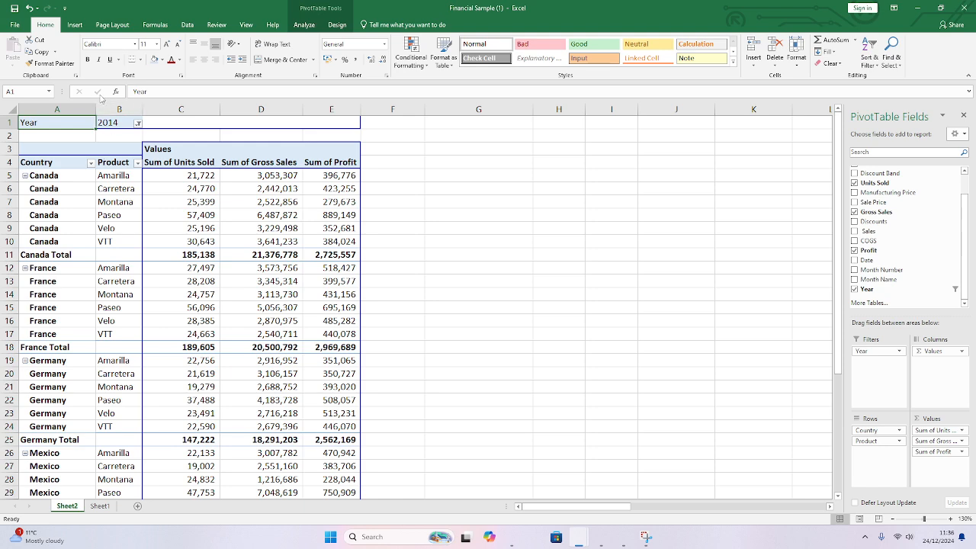
Step: Switch the report's Year filter to show only 2013
left_click(137, 123)
left_click(37, 155)
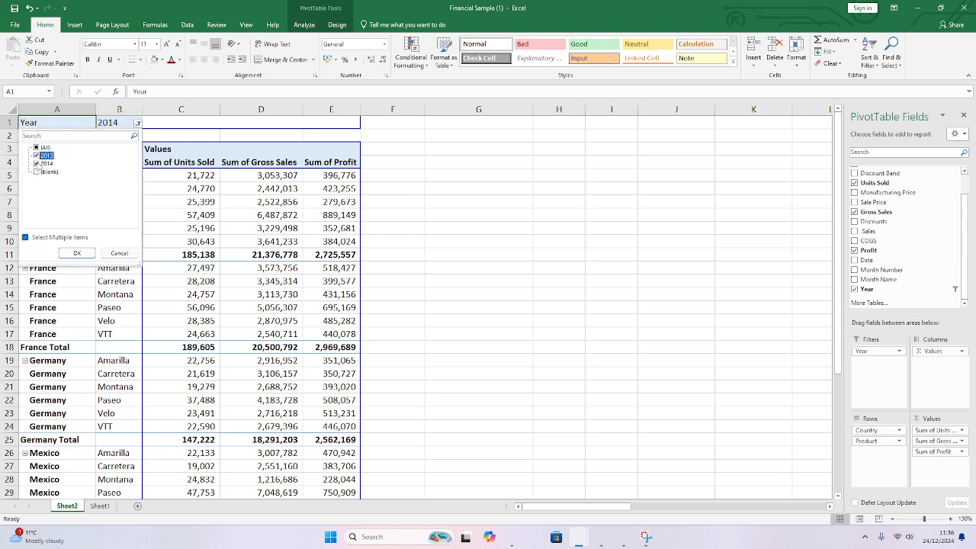
left_click(36, 163)
left_click(77, 253)
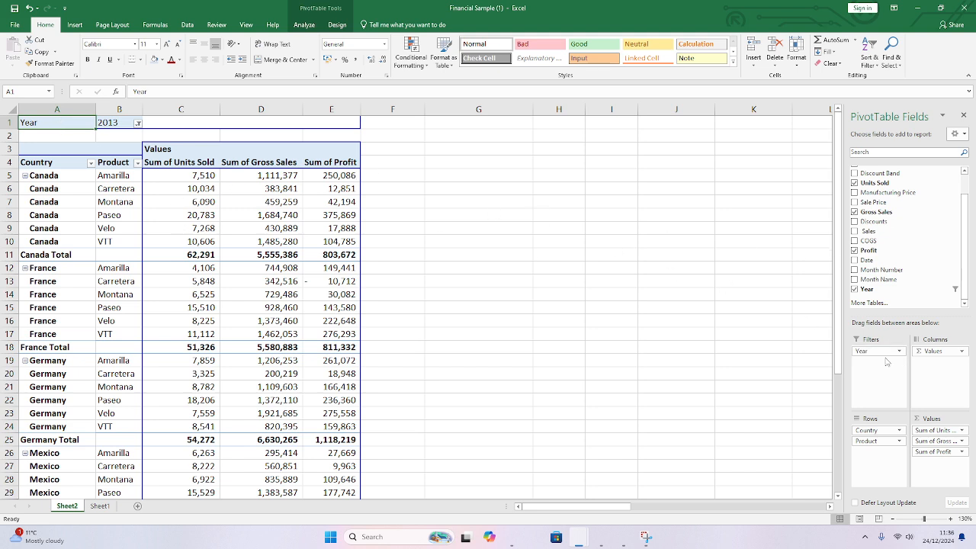
Step: Move Year from Filters to Columns above Values, and include 2014 alongside 2013 in its filter
left_click_drag(866, 352, 938, 350)
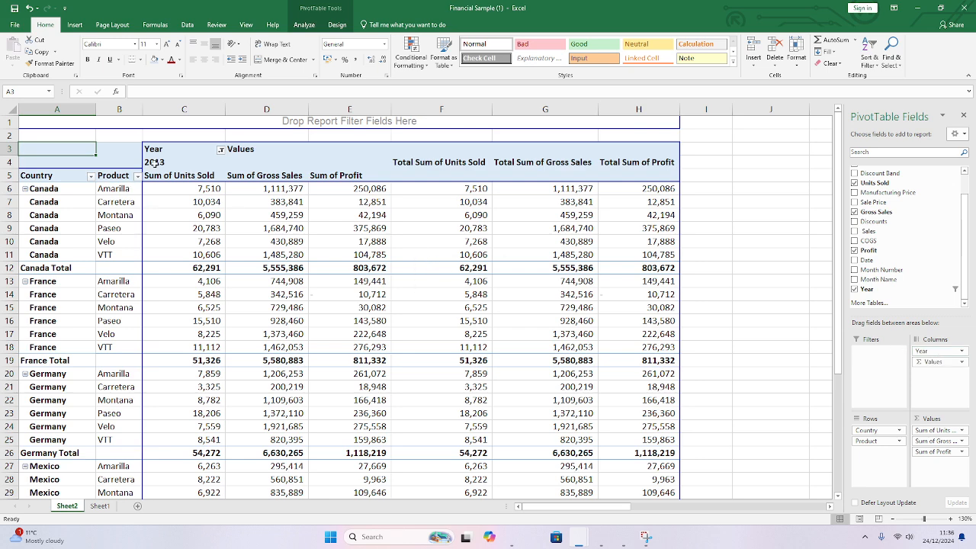
left_click(221, 149)
left_click(119, 264)
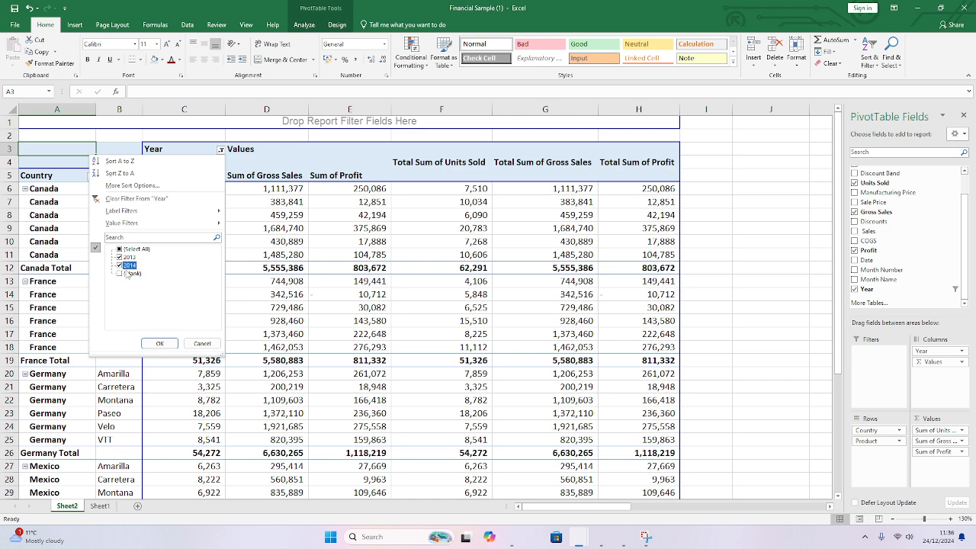
left_click(161, 343)
left_click(349, 122)
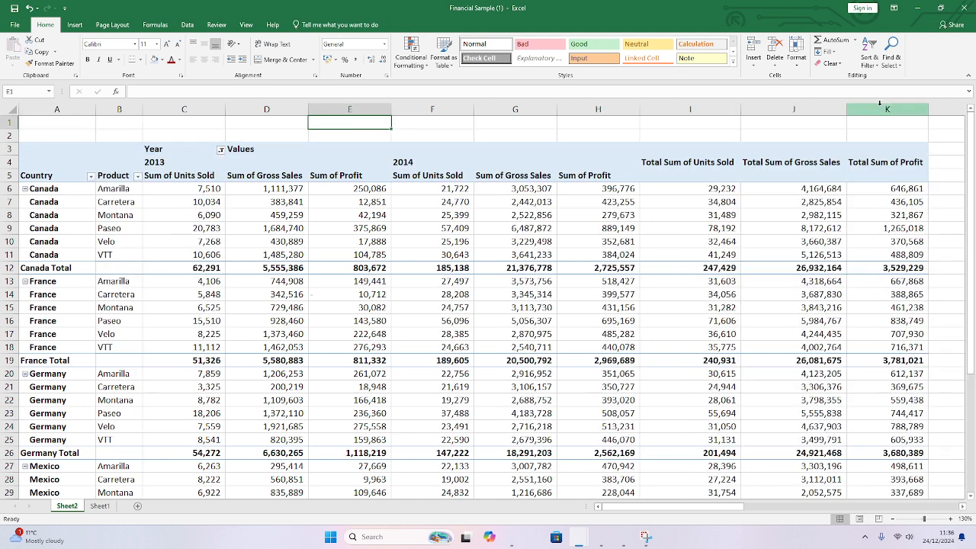
Step: Narrow columns C to K to an equal width, and set the Year field to repeat its item labels
left_click_drag(874, 111, 200, 112)
left_click(260, 253)
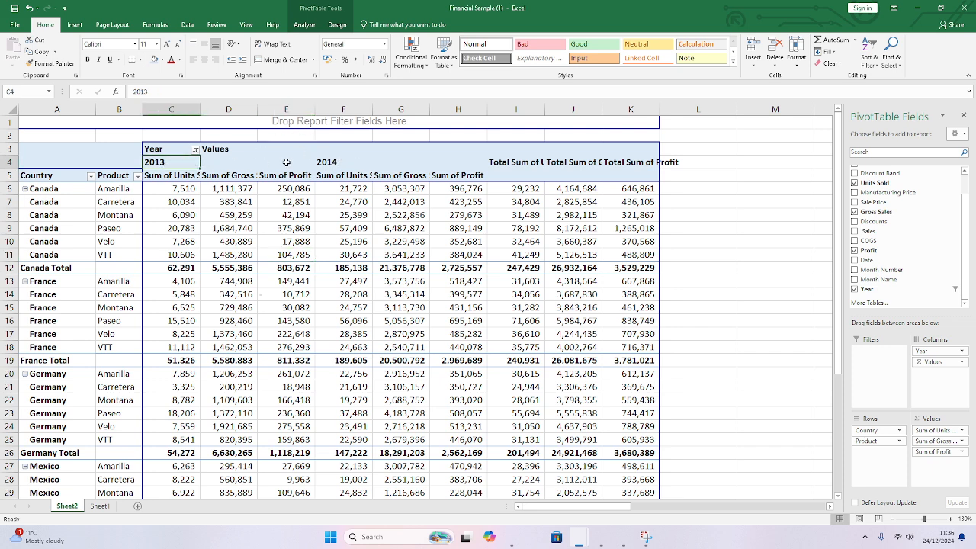
right_click(225, 166)
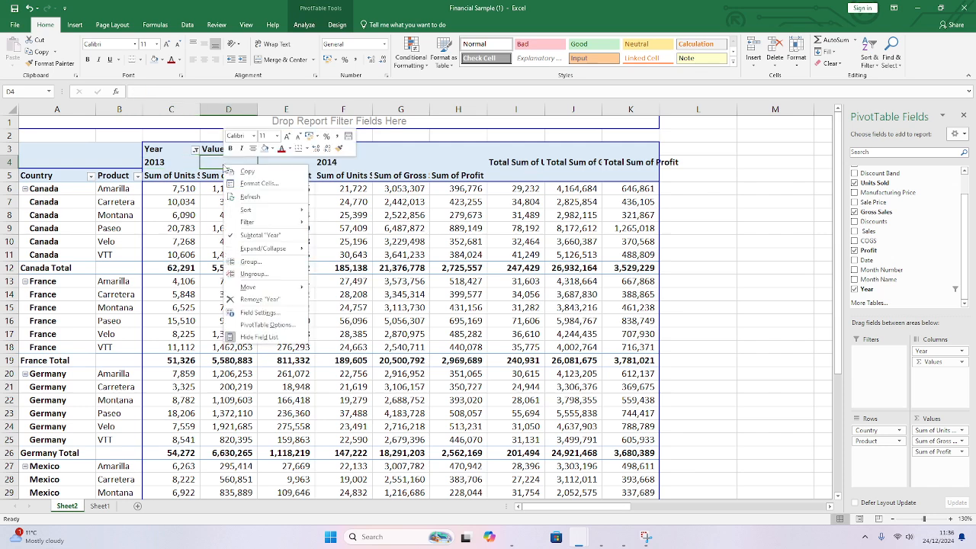
left_click(258, 312)
left_click(242, 249)
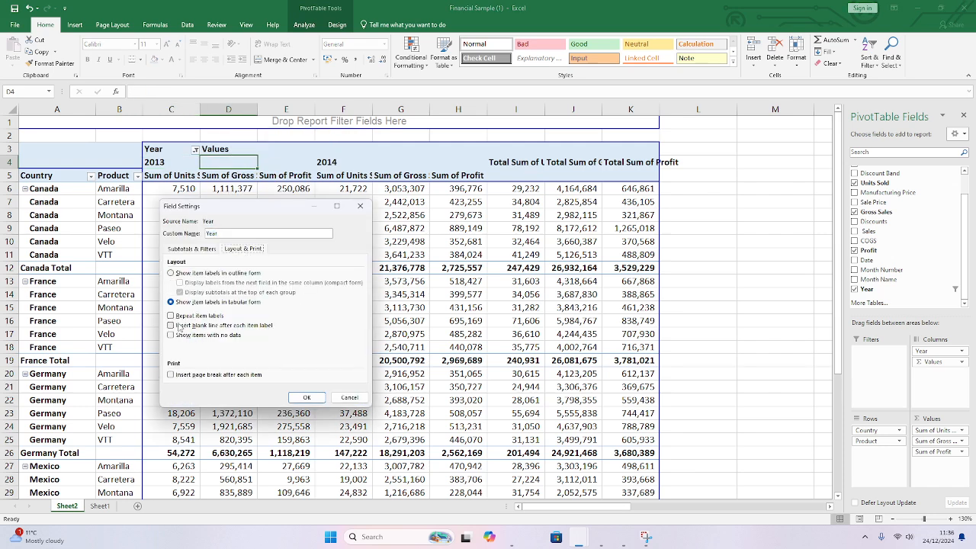
left_click(171, 315)
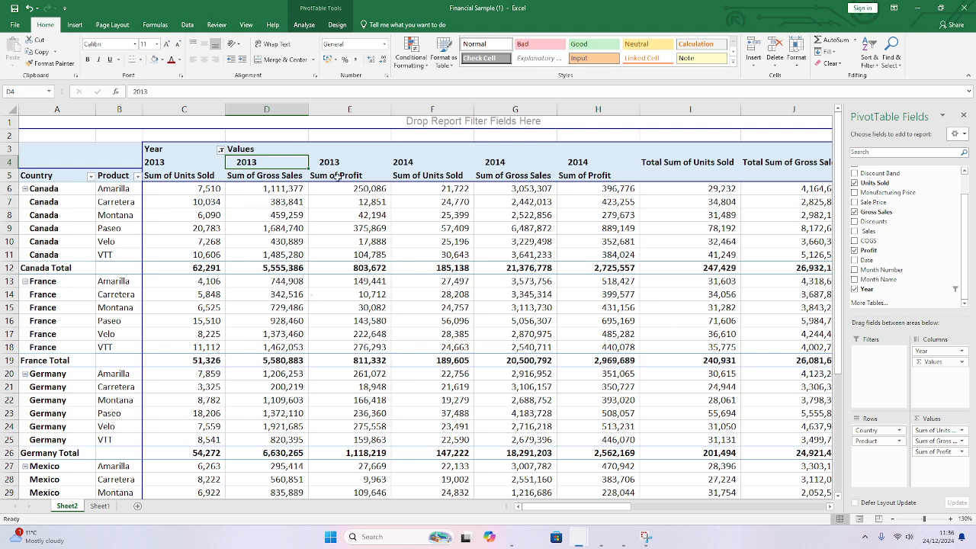
Step: Narrow columns C to J to an equal width and wrap the heading text in row 5
left_click_drag(792, 116, 194, 114)
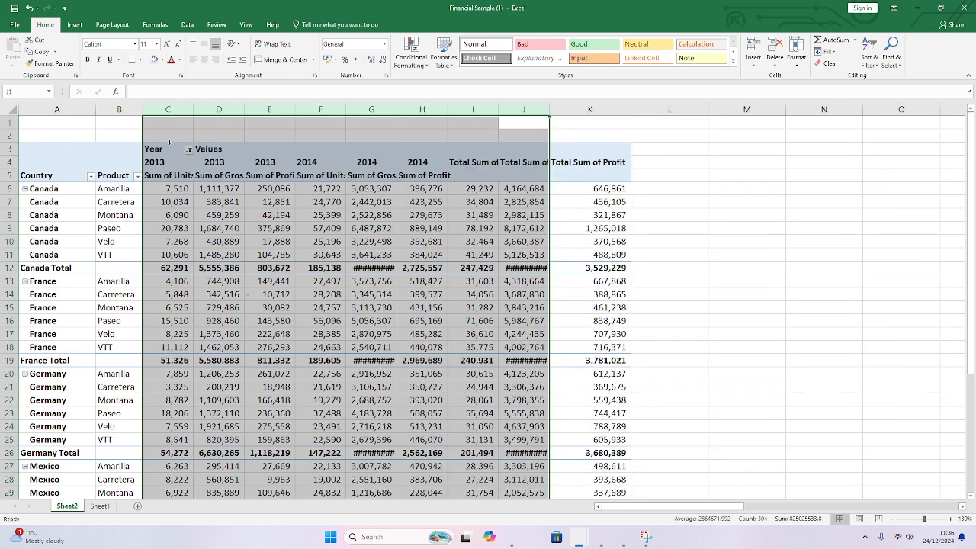
left_click(9, 176)
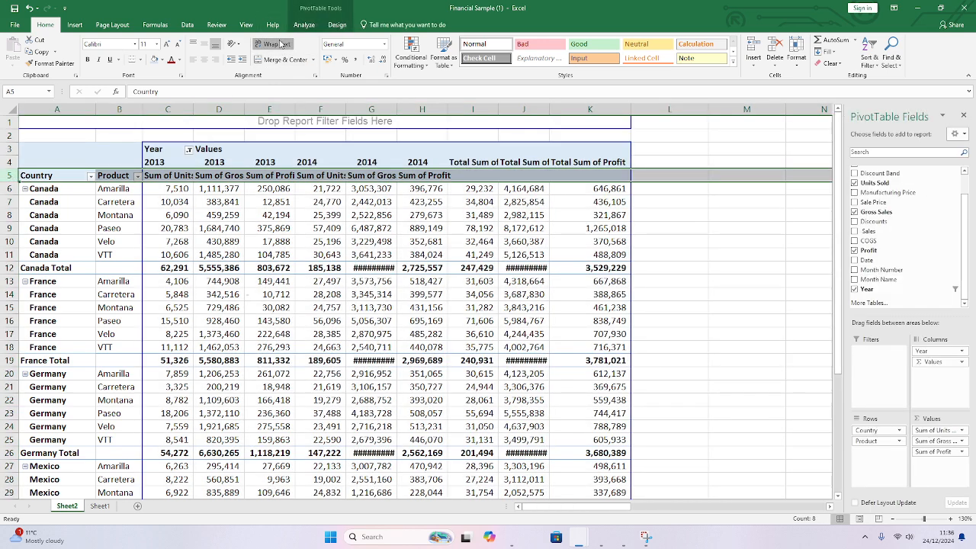
left_click(277, 43)
left_click(648, 238)
Step: Fit the widths of columns G and J to their contents so the gross sales totals are readable
double_click(397, 109)
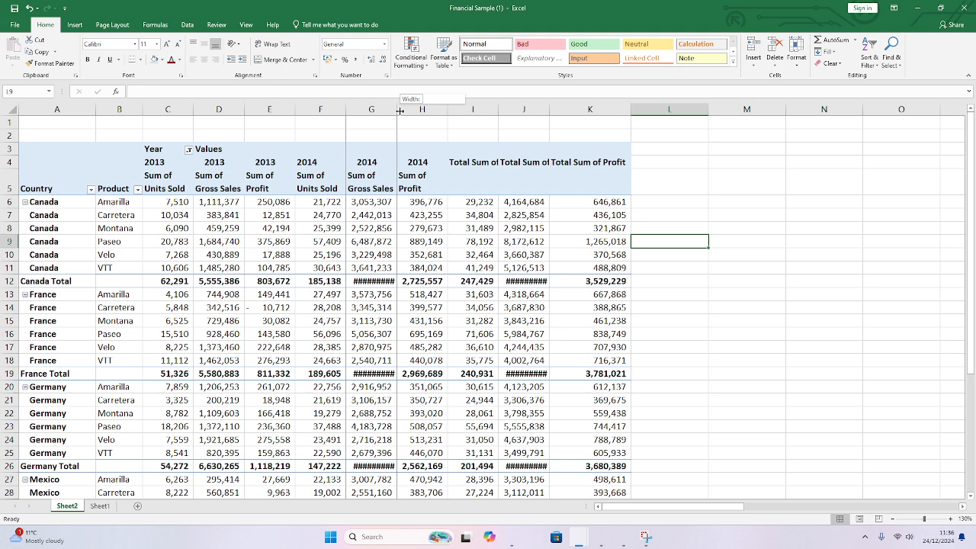
double_click(554, 109)
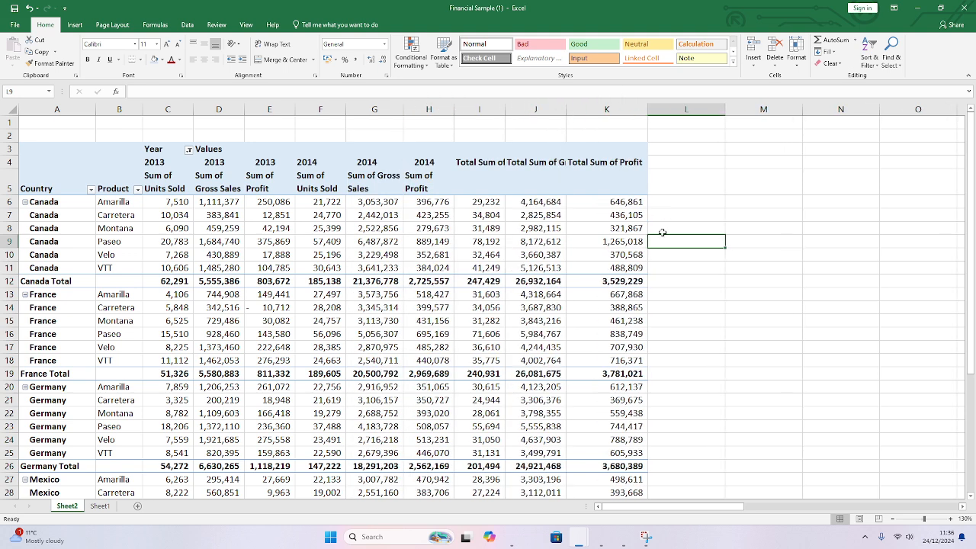
left_click_drag(679, 281, 610, 280)
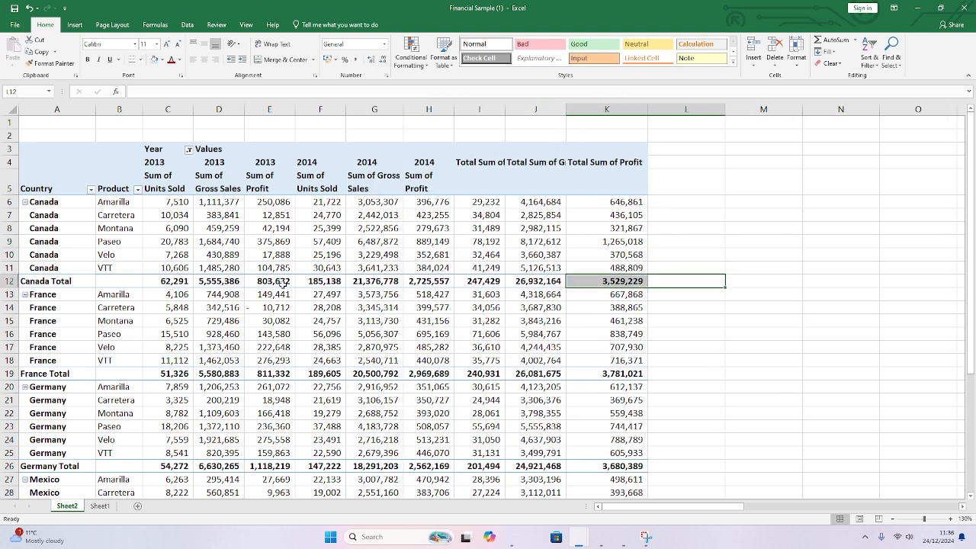
Step: Move Year from Columns to the start of Rows above Country, and look through the sections for each year
left_click(174, 163)
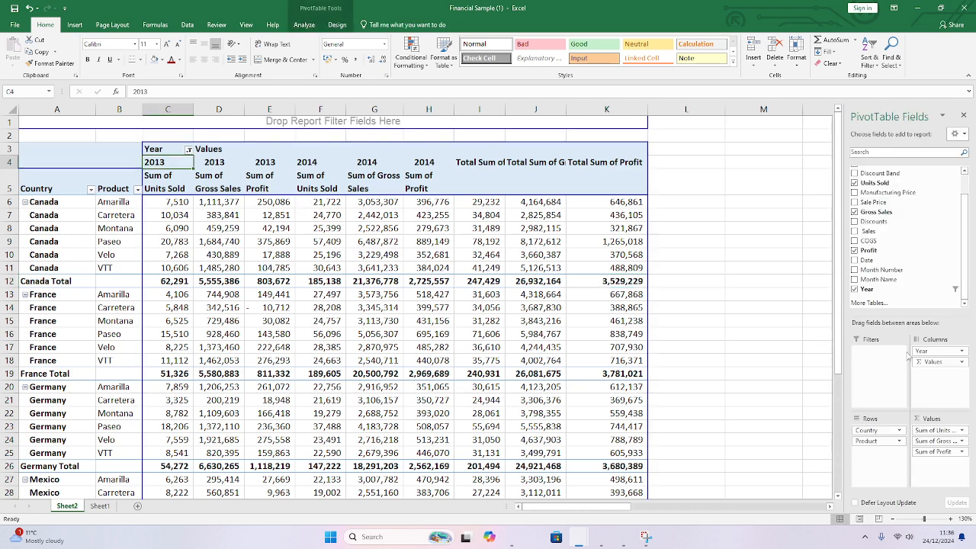
left_click_drag(936, 352, 877, 429)
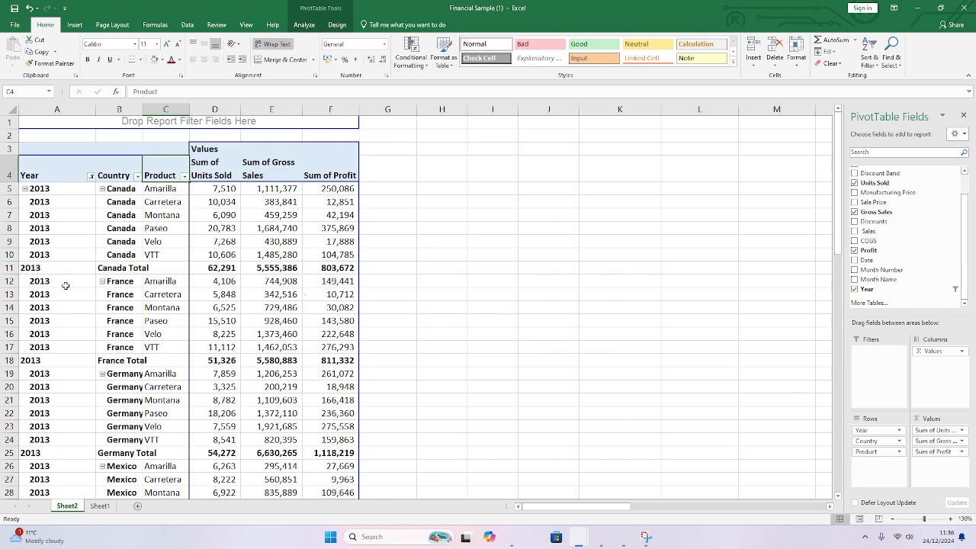
scroll(50, 230, "down", 12)
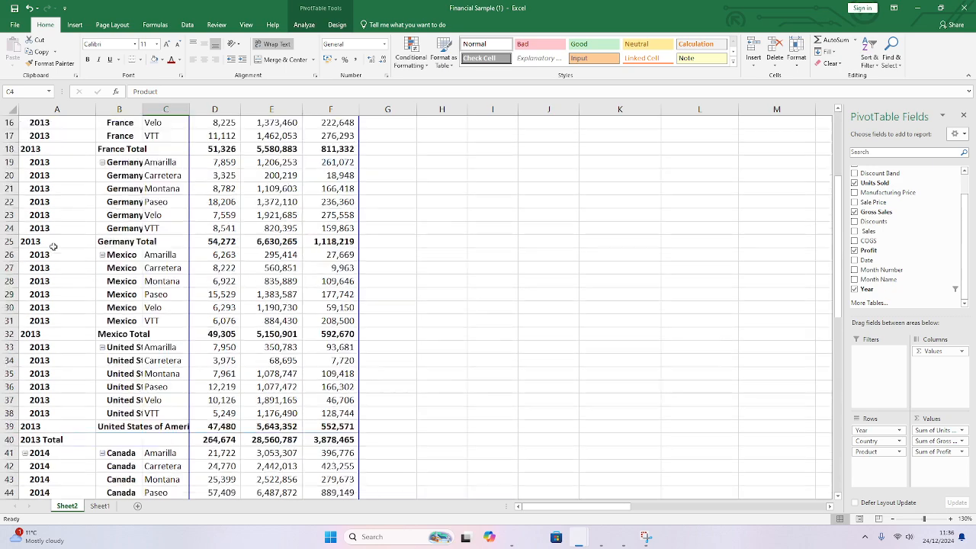
scroll(57, 263, "down", 1)
scroll(65, 273, "up", 13)
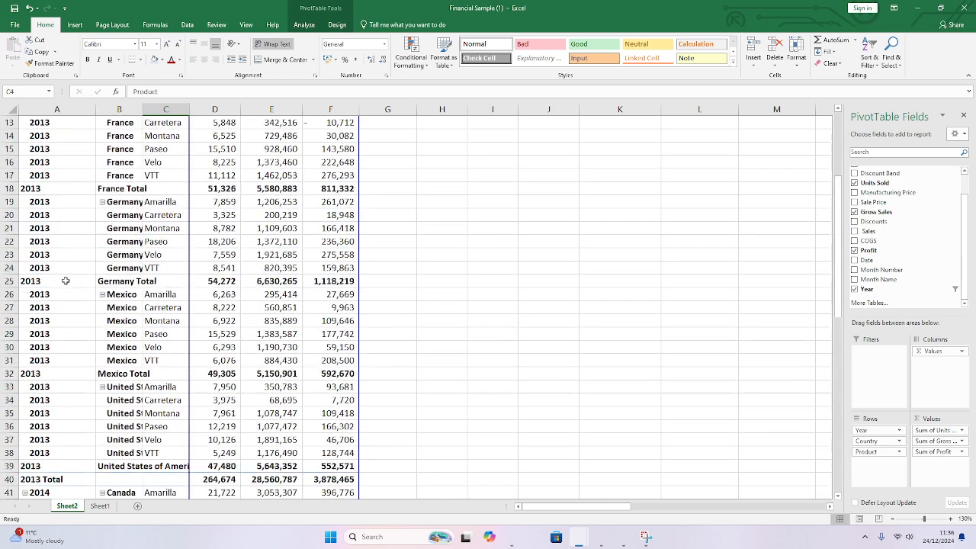
left_click(65, 242)
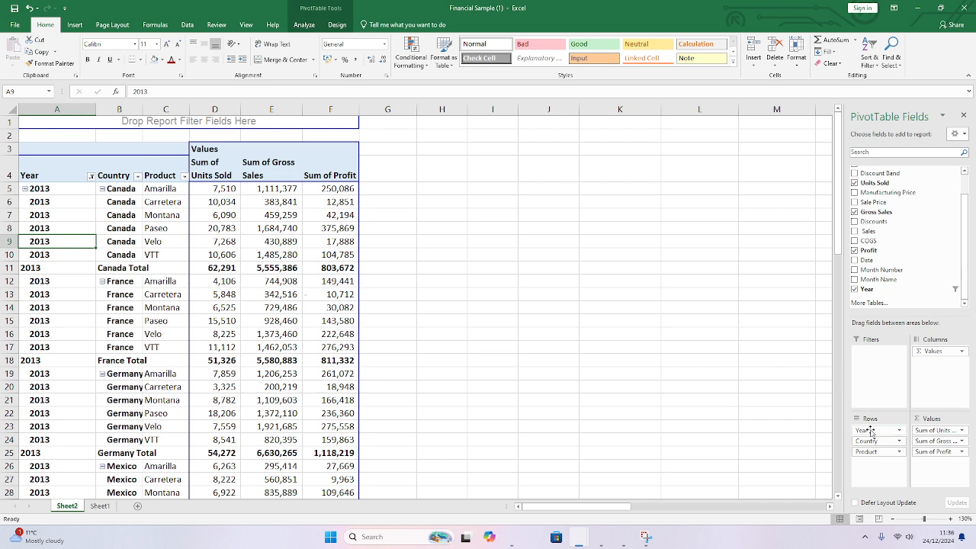
Step: Move Year below Product in Rows and widen the Product column to fit its names
left_click_drag(873, 431, 876, 467)
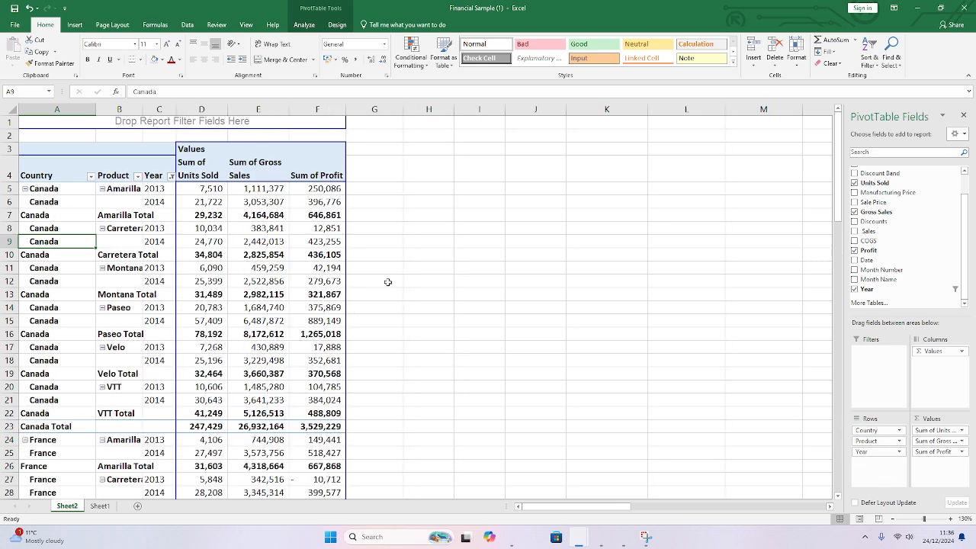
left_click_drag(142, 110, 168, 111)
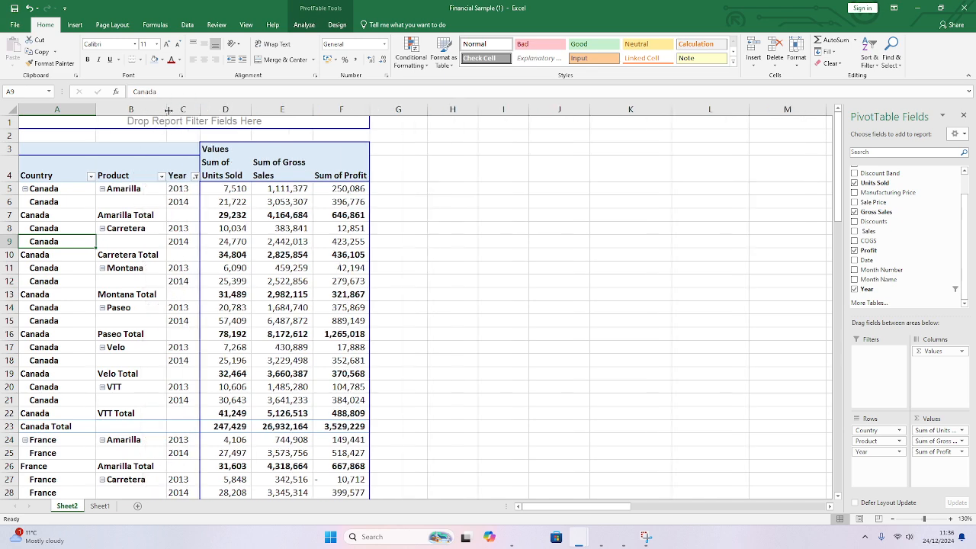
left_click(143, 201)
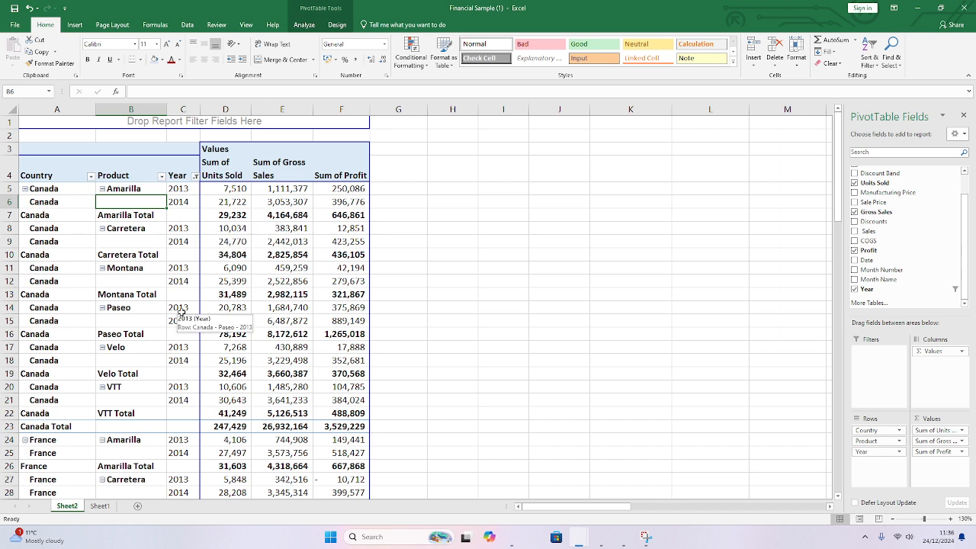
Step: Move Year from Rows back to Filters and check which years its filter includes
left_click(869, 454)
left_click_drag(869, 455, 875, 355)
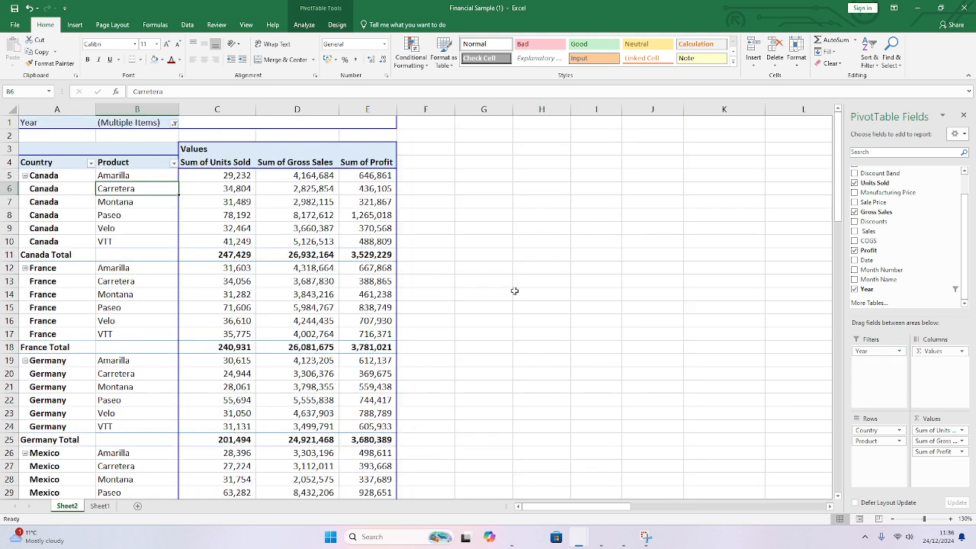
left_click(174, 123)
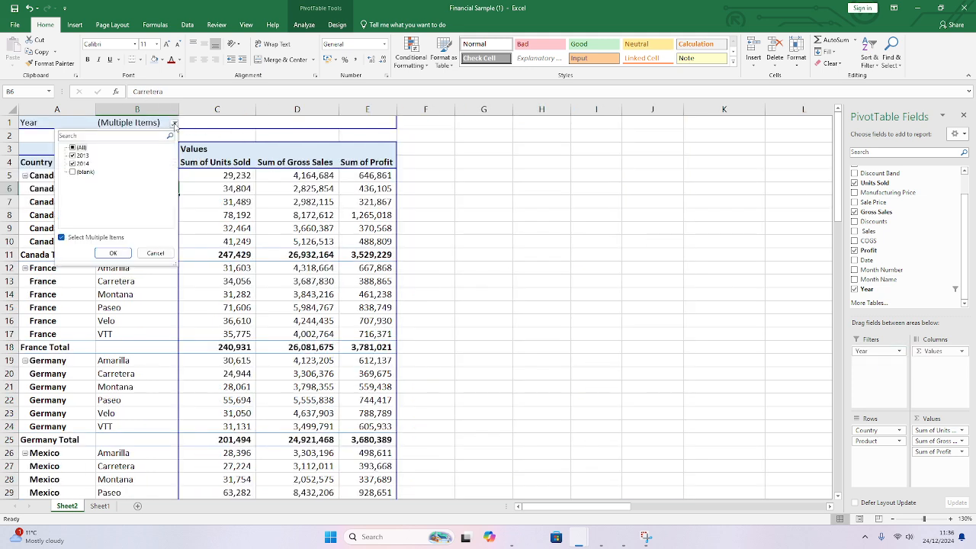
left_click(524, 225)
left_click(441, 219)
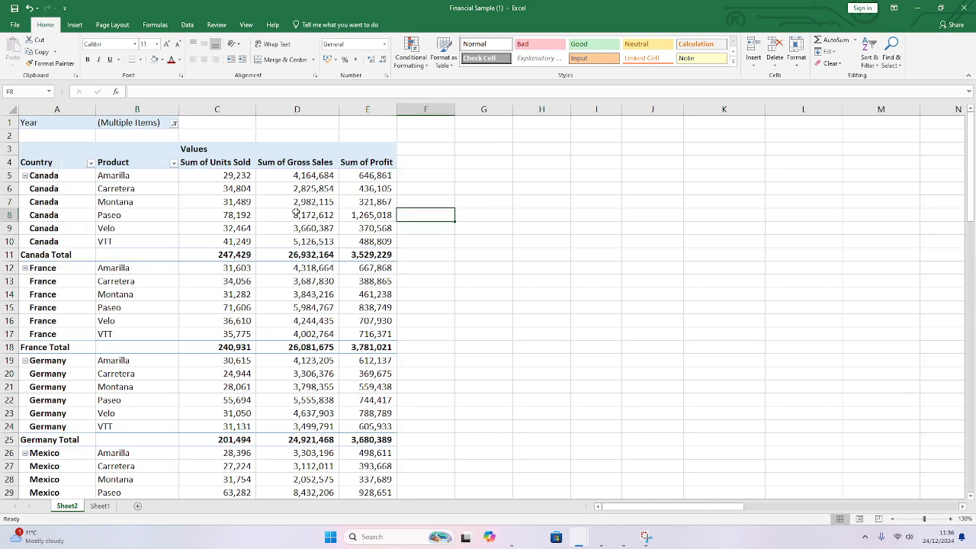
Step: Slightly widen the Sum of Profit column E
left_click(167, 211)
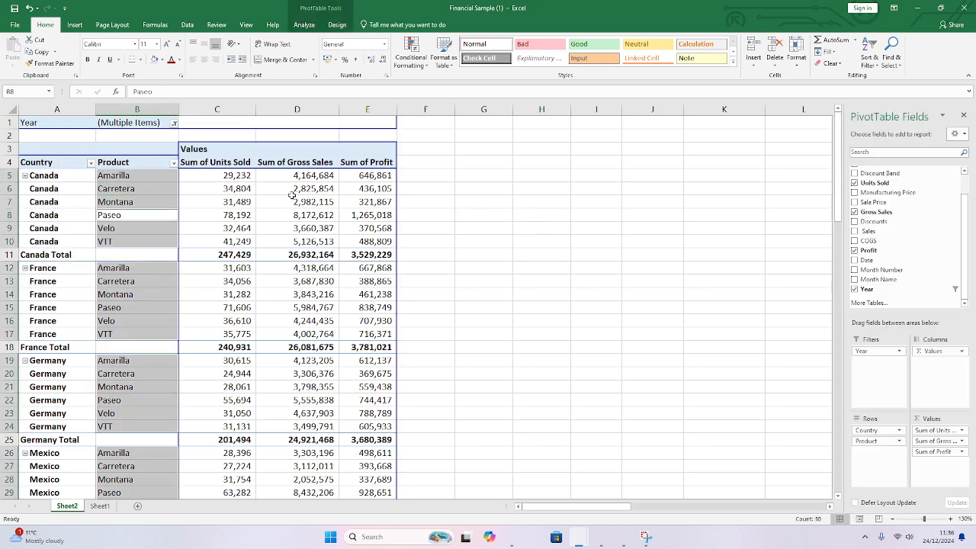
left_click(366, 174)
left_click_drag(391, 110, 403, 111)
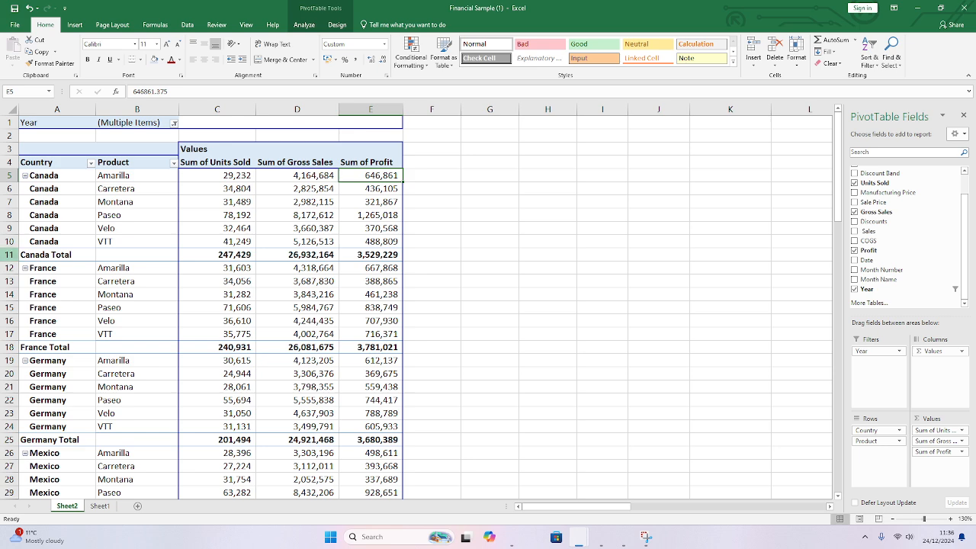
left_click(56, 150)
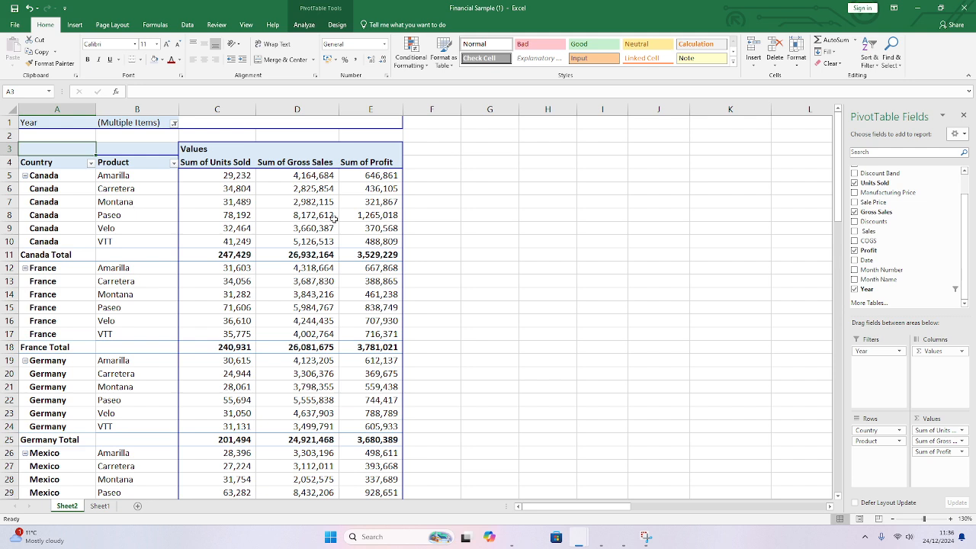
left_click_drag(403, 109, 411, 109)
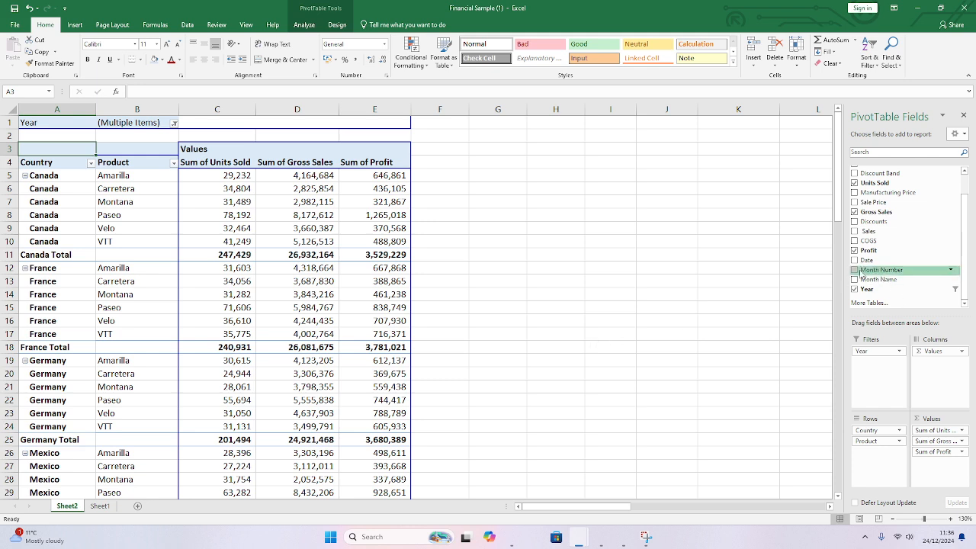
Step: Widen the PivotTable field list to show the full Values names, and highlight value columns C to E for review
left_click_drag(844, 263, 815, 263)
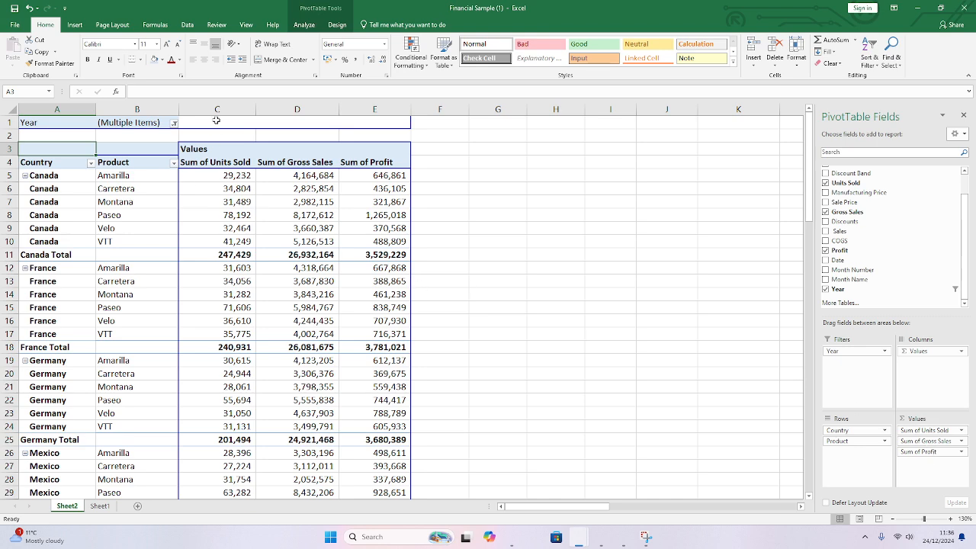
left_click_drag(216, 109, 366, 115)
left_click(233, 176)
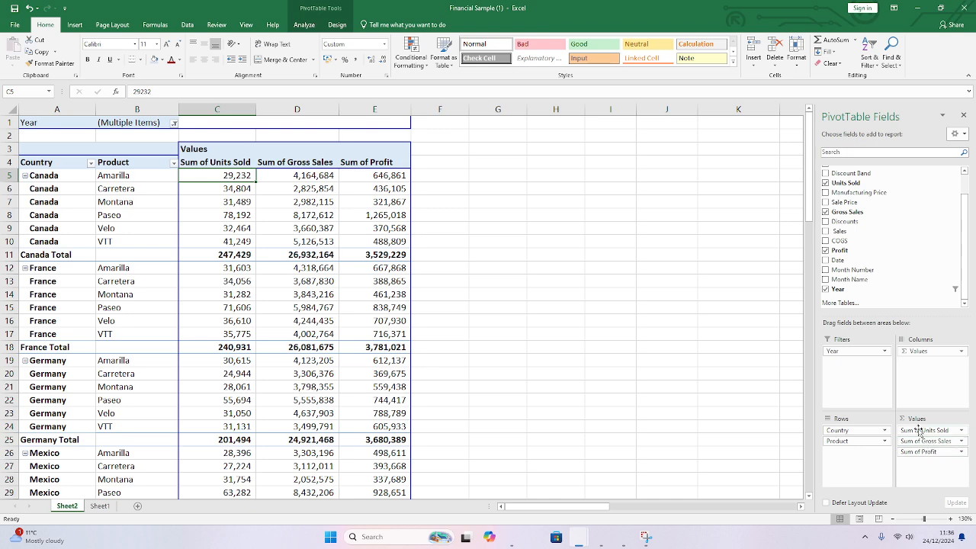
Step: Remove Sum of Units Sold and Sum of Profit from Values and slightly widen the remaining Gross Sales column C
left_click_drag(919, 430, 914, 276)
left_click_drag(915, 446, 909, 275)
left_click_drag(239, 109, 259, 109)
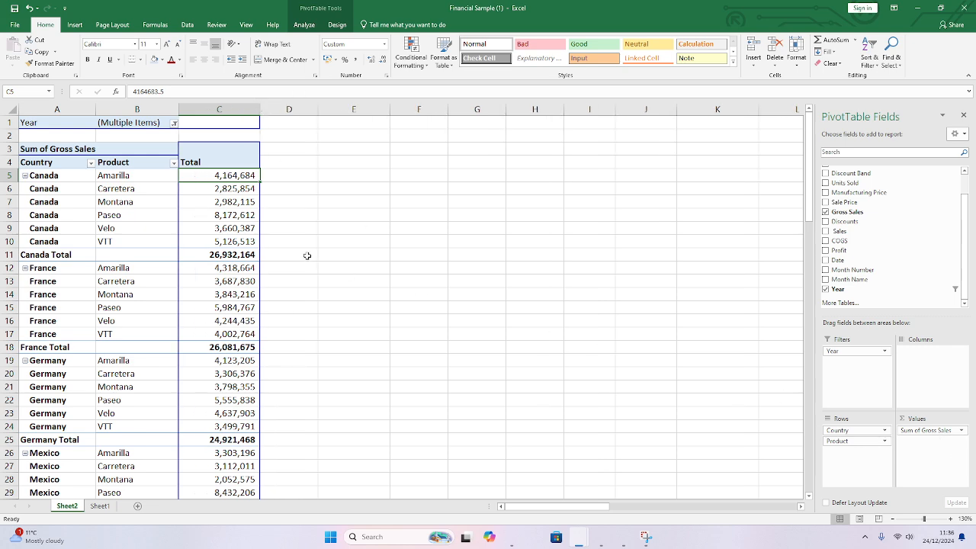
left_click(308, 178)
left_click(239, 176)
Step: Change the Gross Sales value field to summarize by Count and slightly widen column C
left_click(955, 431)
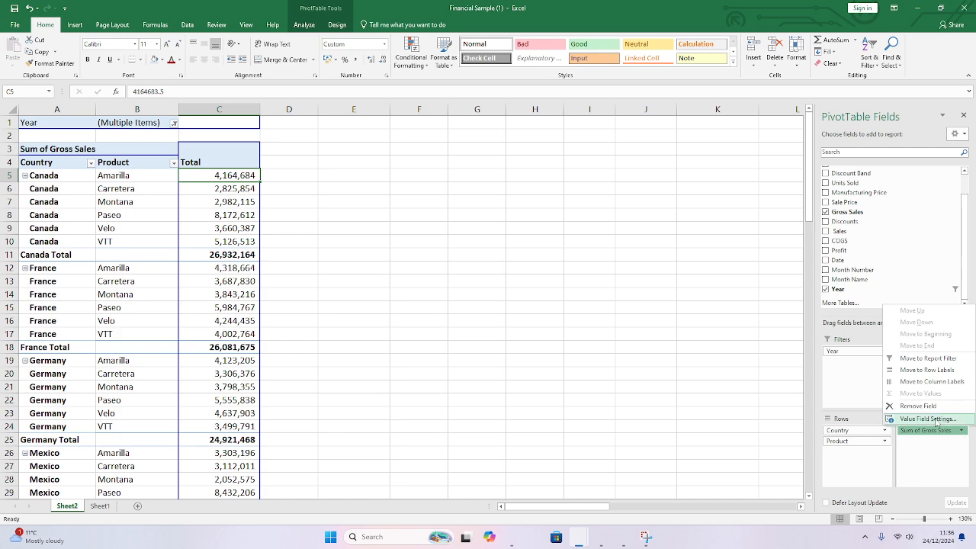
left_click(928, 419)
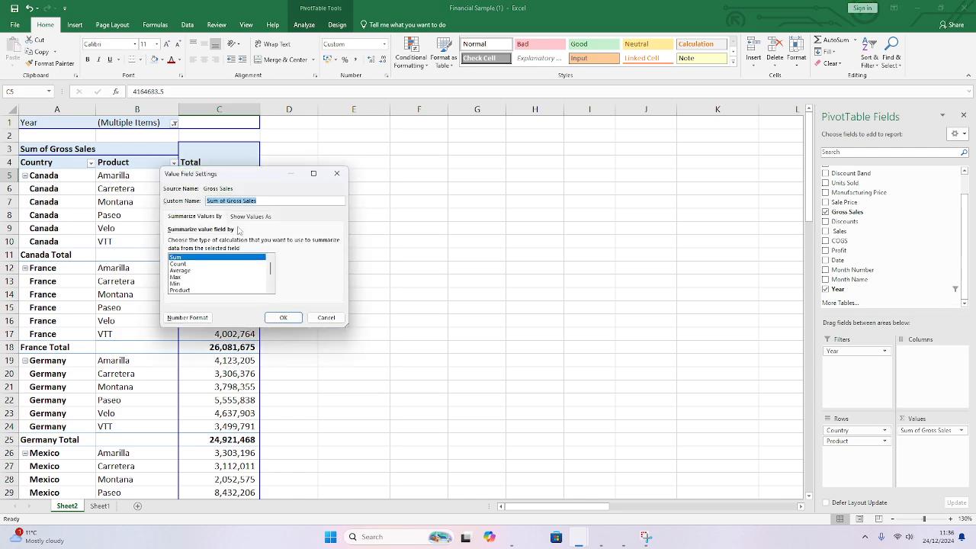
left_click_drag(259, 183, 604, 163)
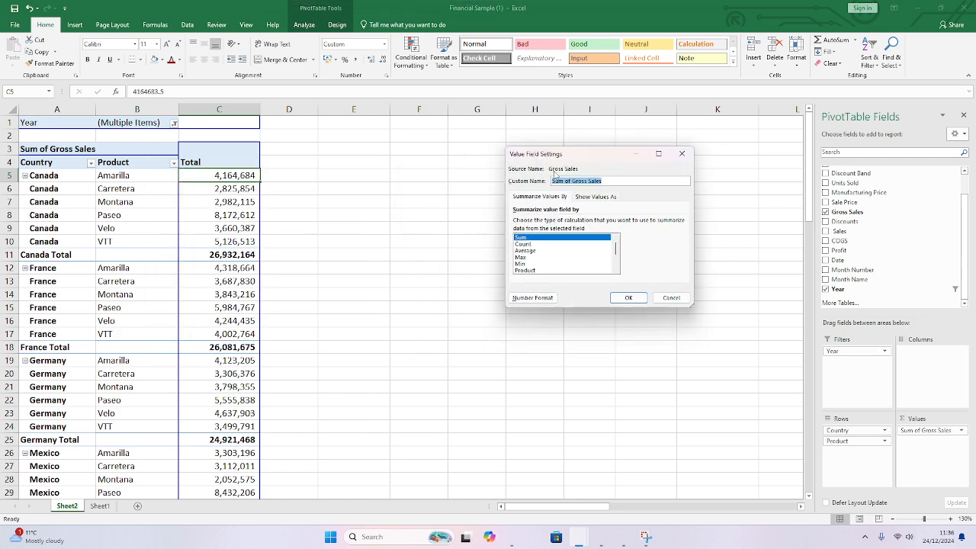
left_click(528, 245)
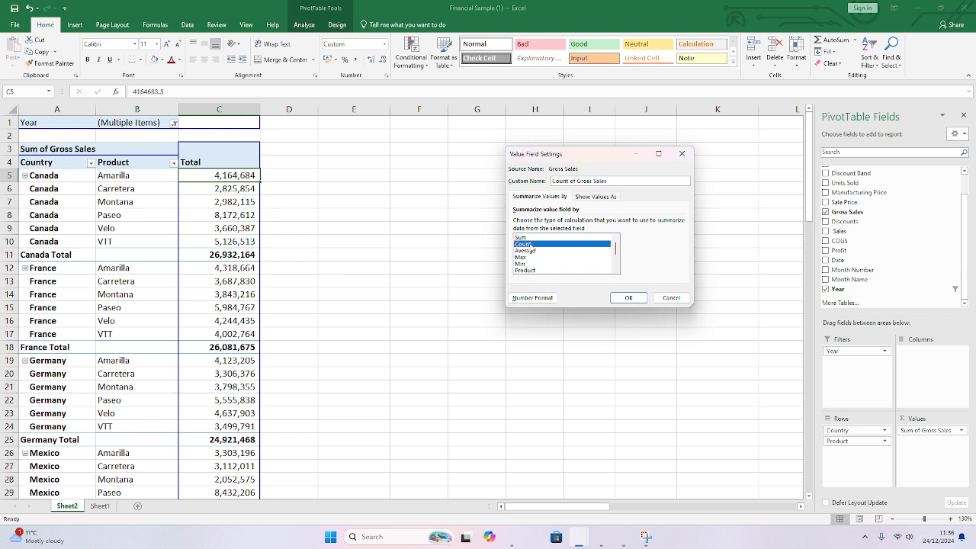
left_click(626, 298)
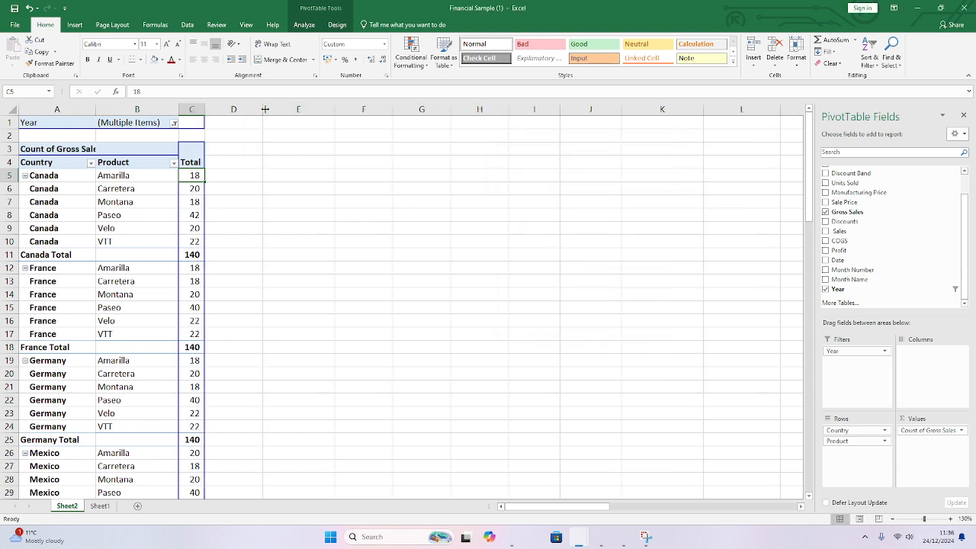
left_click_drag(205, 109, 224, 110)
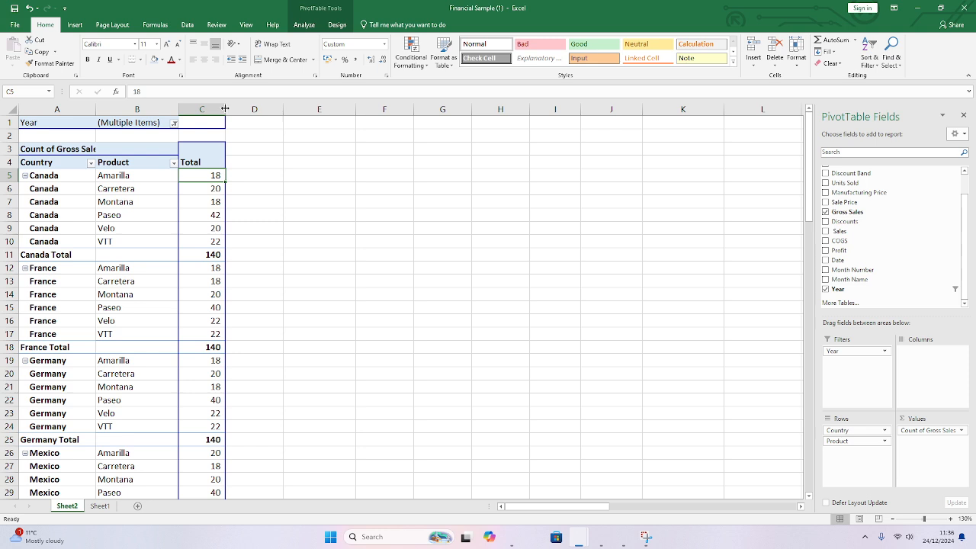
Step: Change the Gross Sales value field to summarize by Average and slightly widen column C
left_click(926, 430)
left_click(926, 419)
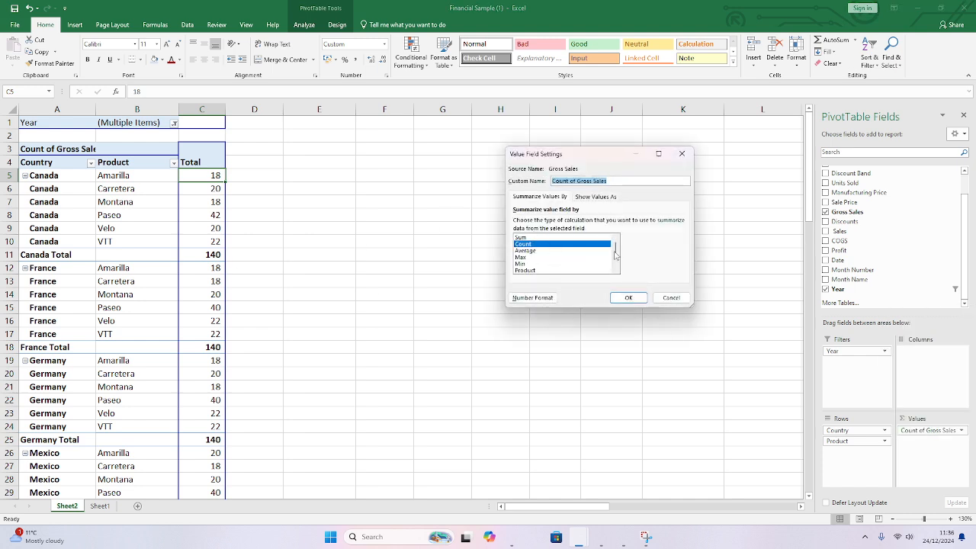
mouse_move(615, 249)
left_mouse_down()
mouse_move(615, 262)
mouse_move(614, 238)
left_mouse_up()
left_click(530, 250)
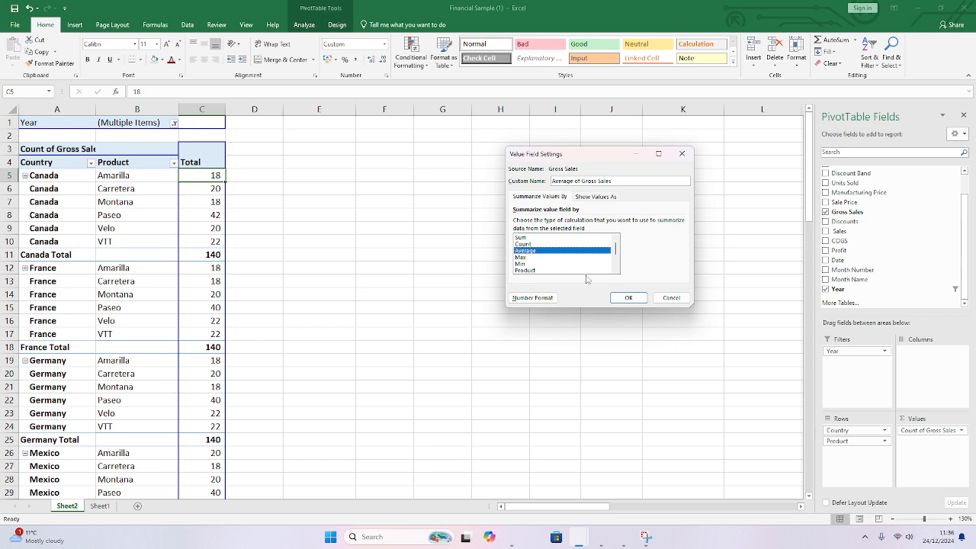
left_click(639, 298)
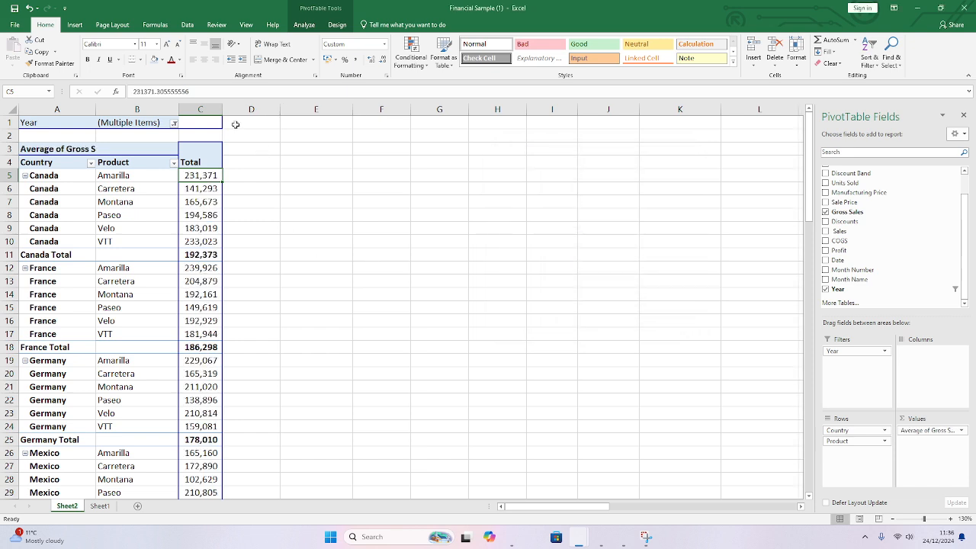
left_click_drag(222, 109, 238, 109)
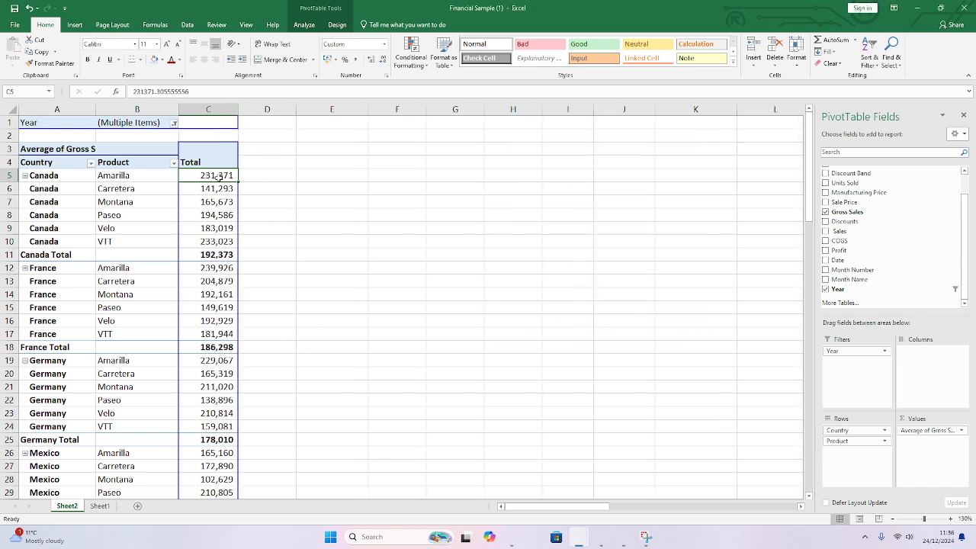
Step: Summarize Gross Sales by Max in a slightly wider column C and highlight the Canada Montana row
left_click(949, 430)
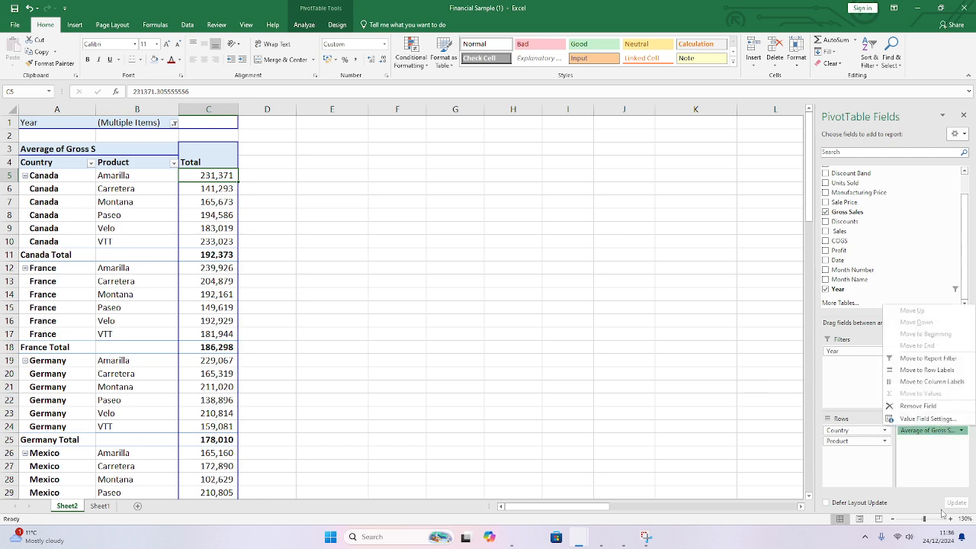
left_click(926, 419)
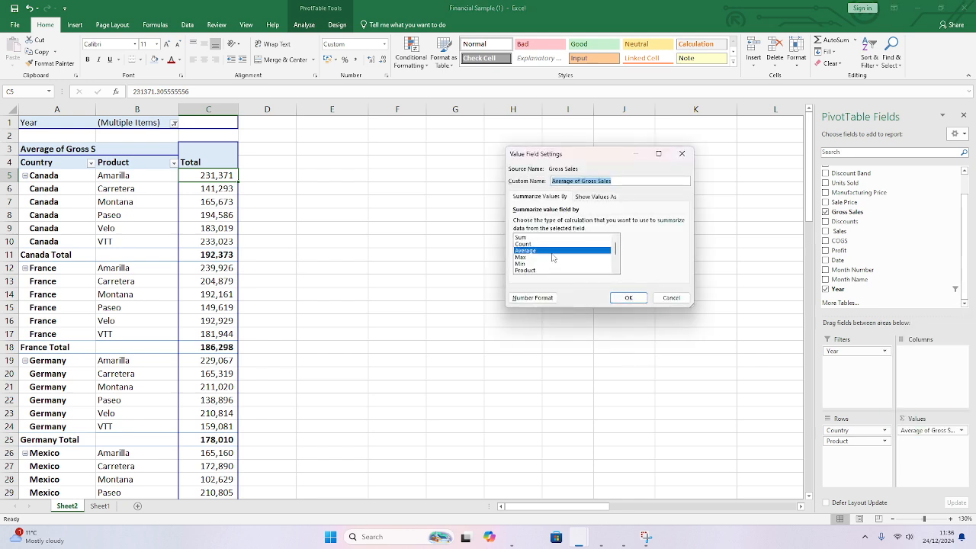
left_click(523, 257)
left_click(628, 297)
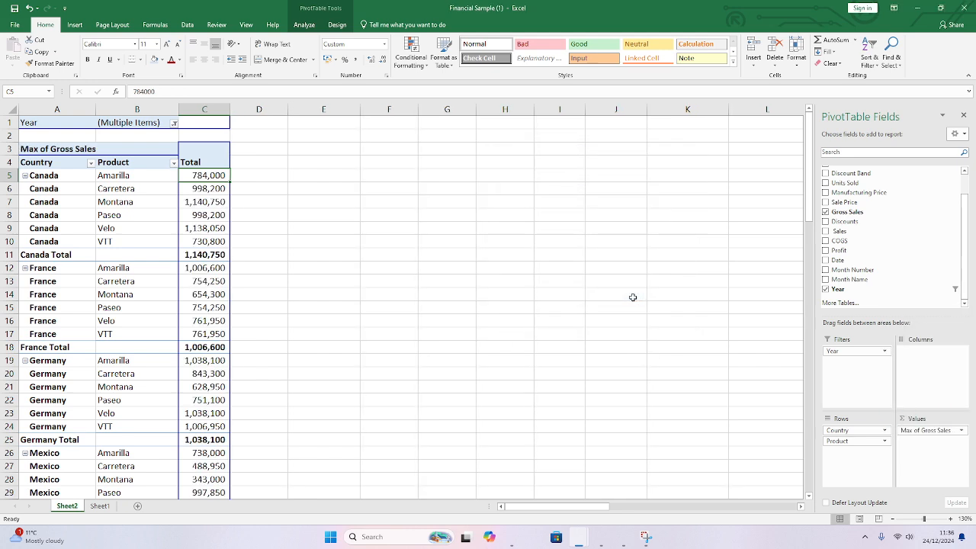
left_click_drag(227, 109, 246, 109)
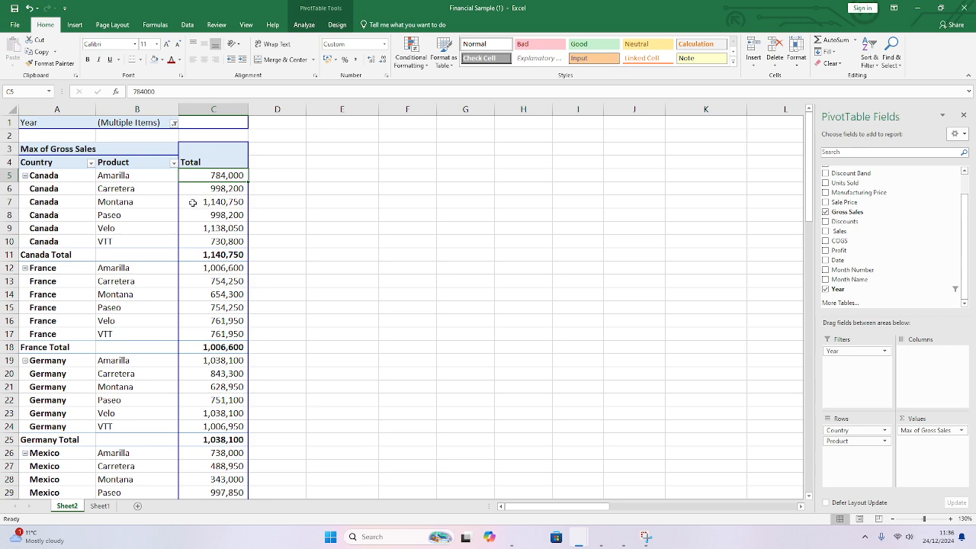
left_click_drag(58, 202, 235, 204)
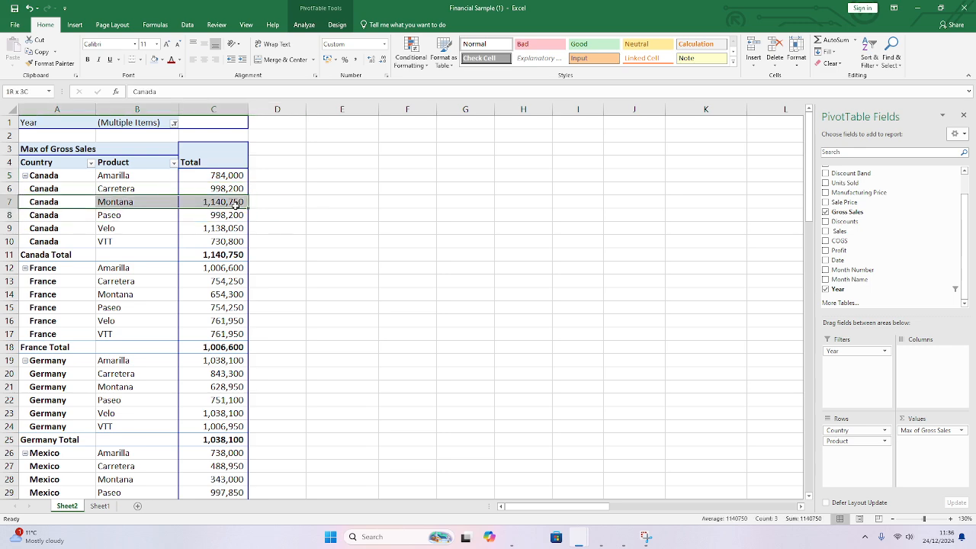
Step: Look through the available summary functions, set Gross Sales back to Sum, and widen column C
left_click(930, 430)
left_click(911, 417)
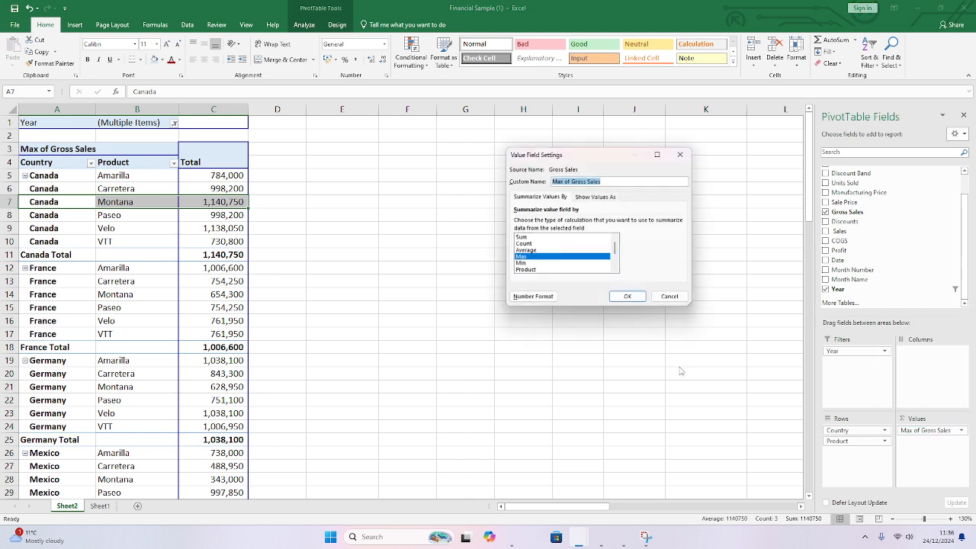
left_click_drag(617, 248, 617, 262)
left_click_drag(615, 260, 616, 265)
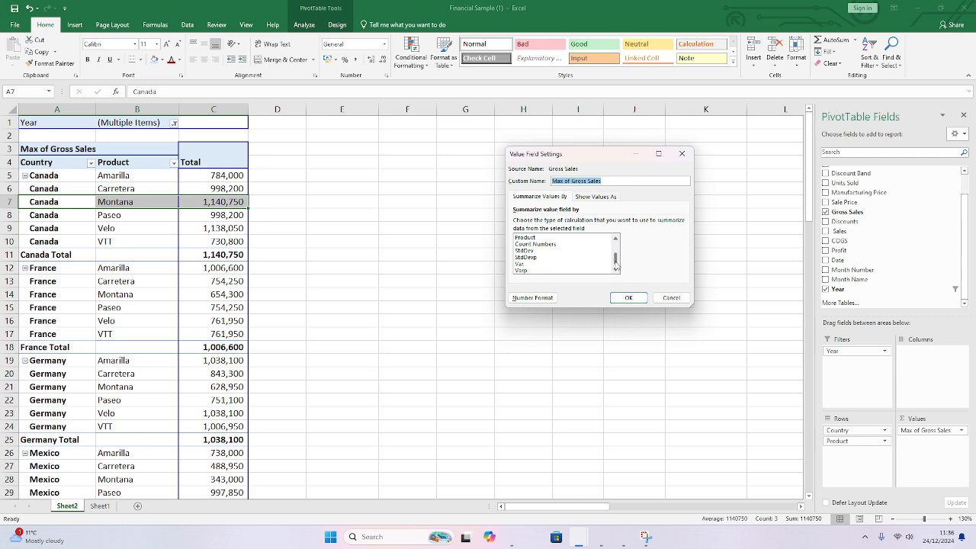
scroll(616, 268, "up", 2)
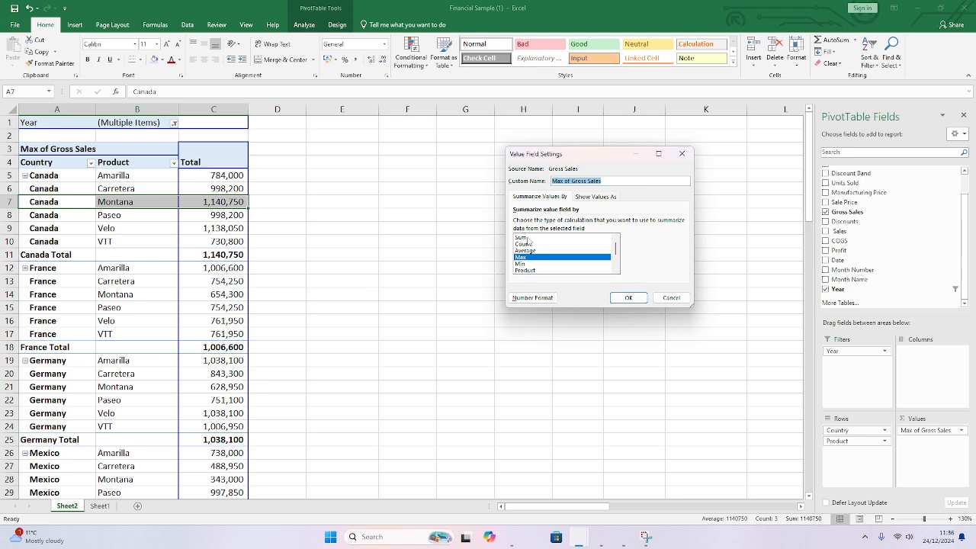
left_click(526, 237)
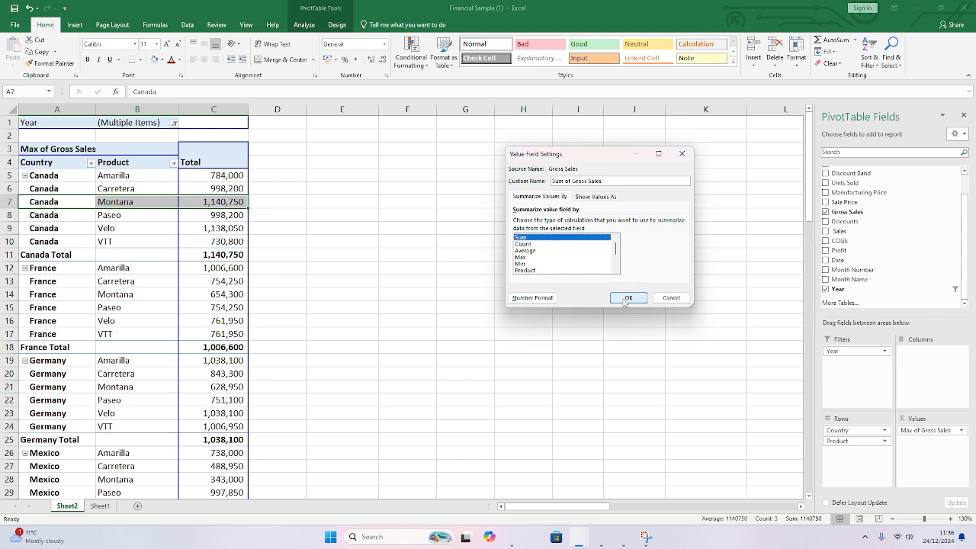
left_click(627, 298)
left_click_drag(239, 109, 270, 109)
Step: Show the Gross Sales values as % of Grand Total and widen column C
left_click(942, 430)
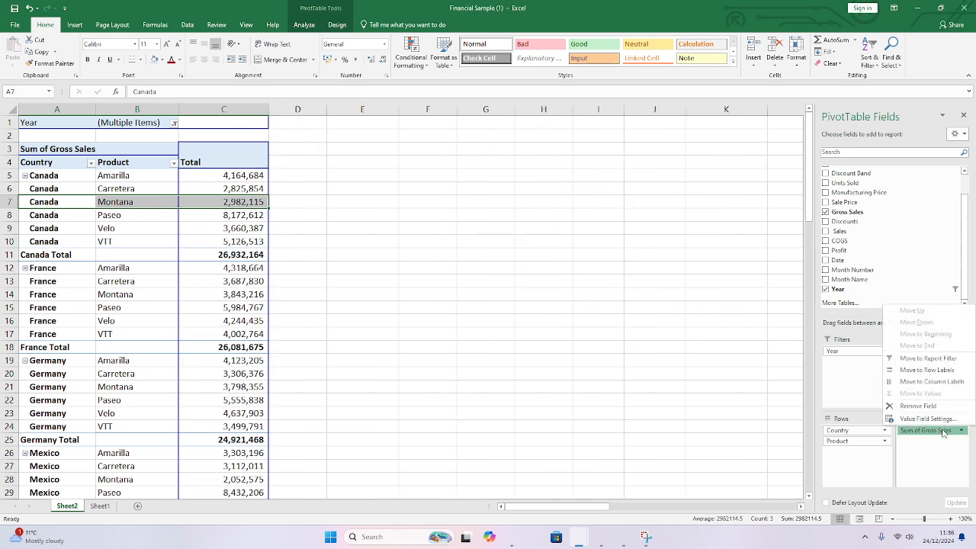
left_click(927, 418)
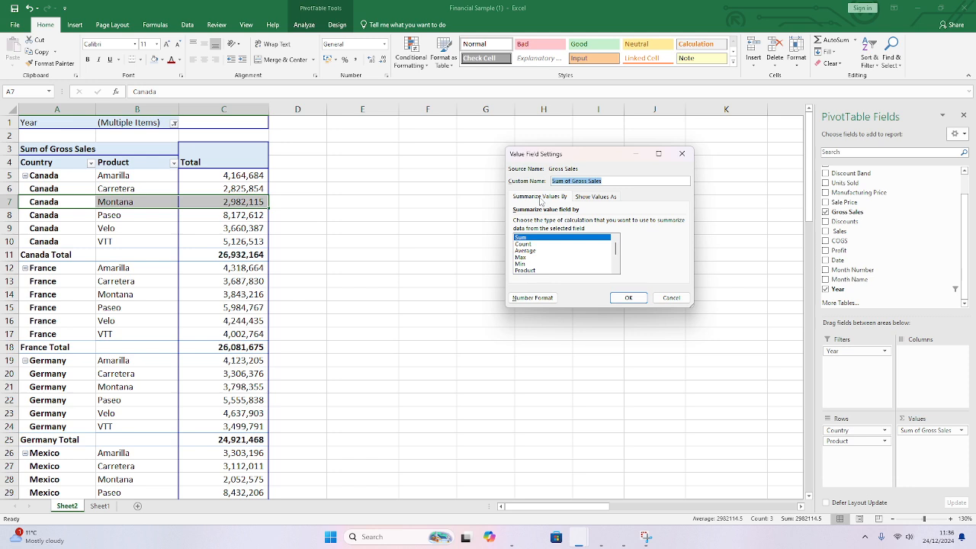
left_click(604, 197)
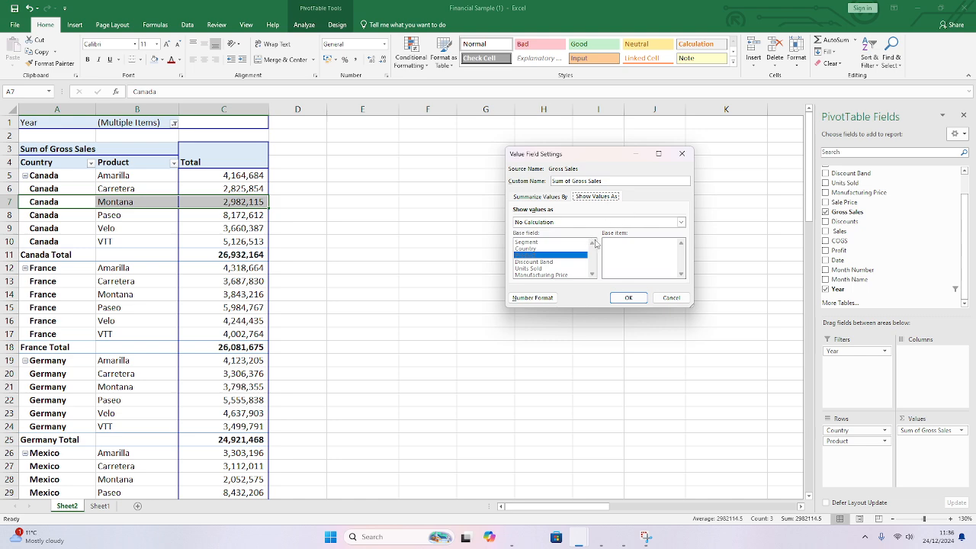
left_click(681, 222)
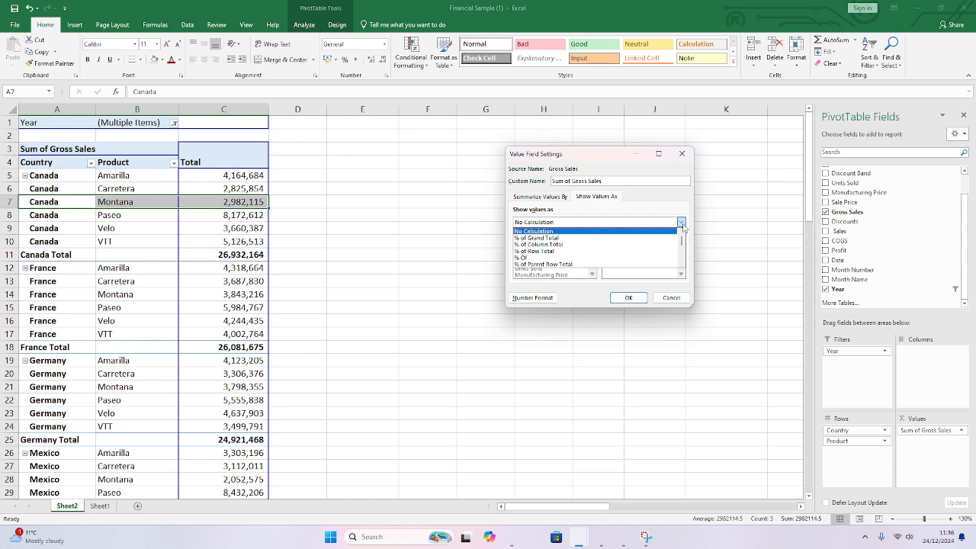
left_click(538, 238)
left_click(628, 297)
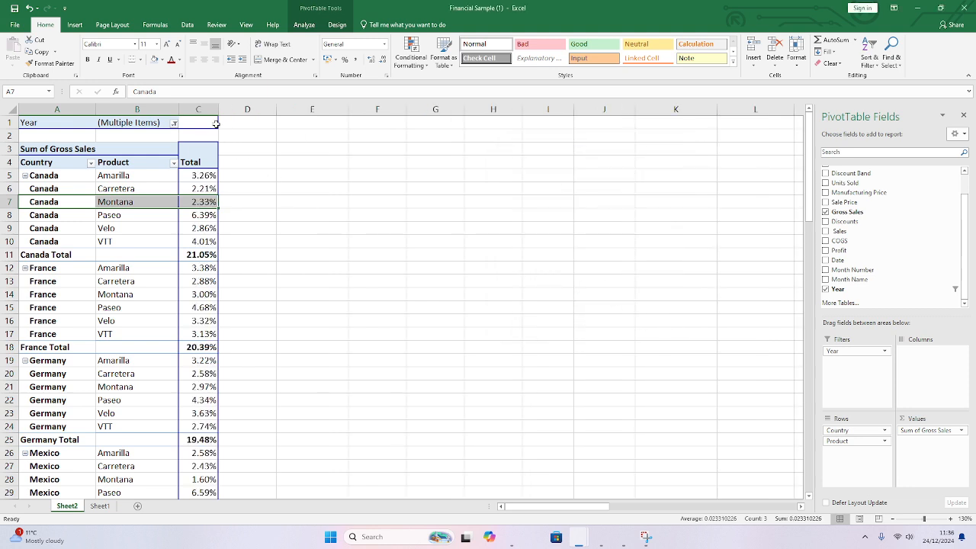
left_click_drag(219, 109, 248, 109)
Step: Examine the percentage share of each country total down to the Grand Total row
left_click(307, 316)
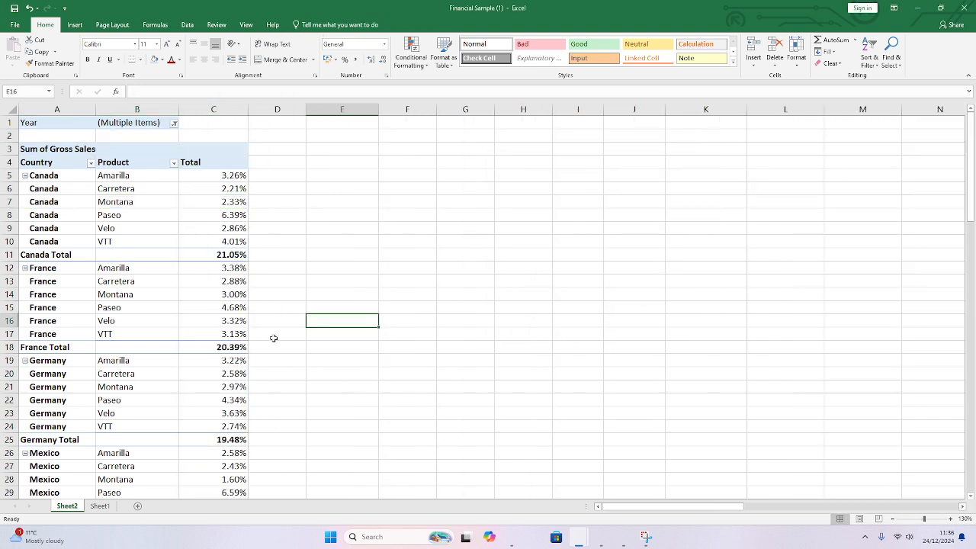
left_click(72, 256)
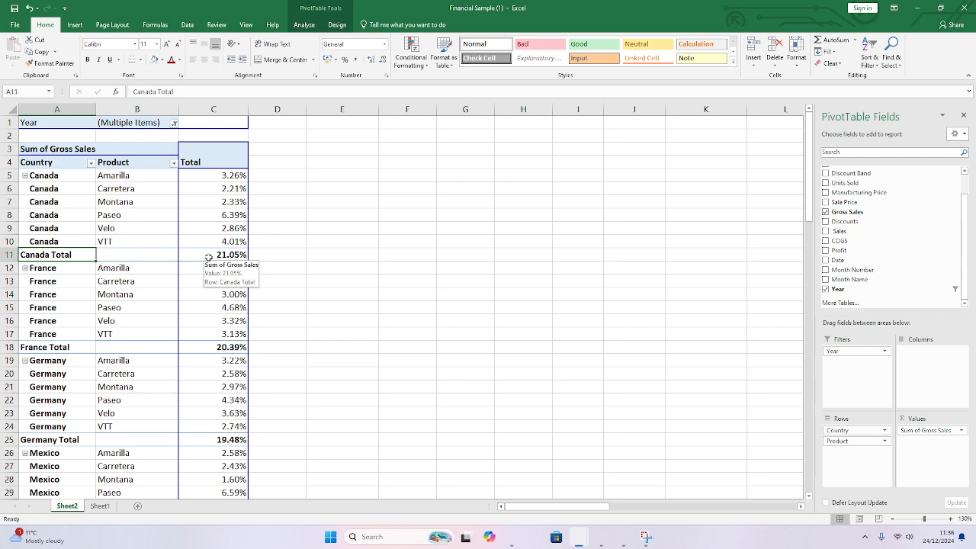
scroll(210, 258, "down", 2)
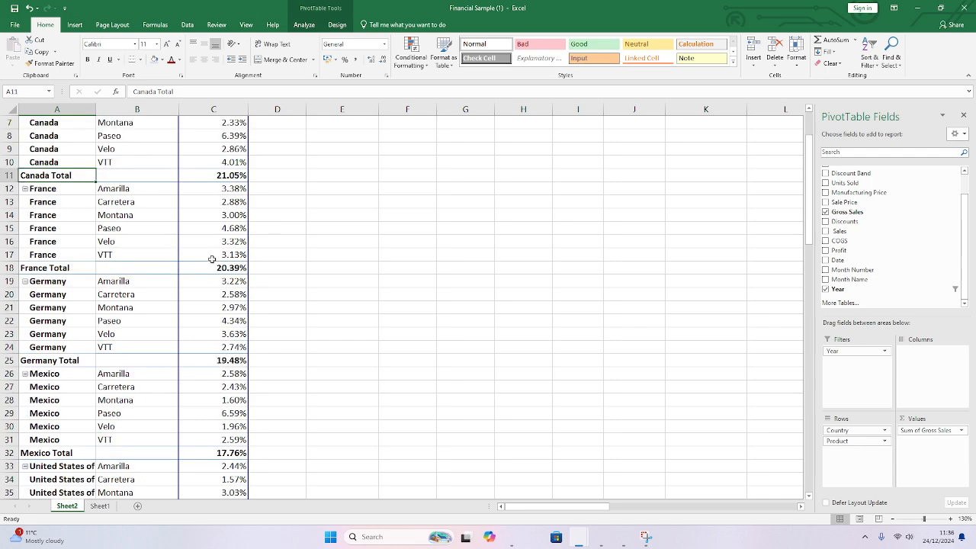
scroll(212, 259, "down", 4)
scroll(208, 285, "up", 1)
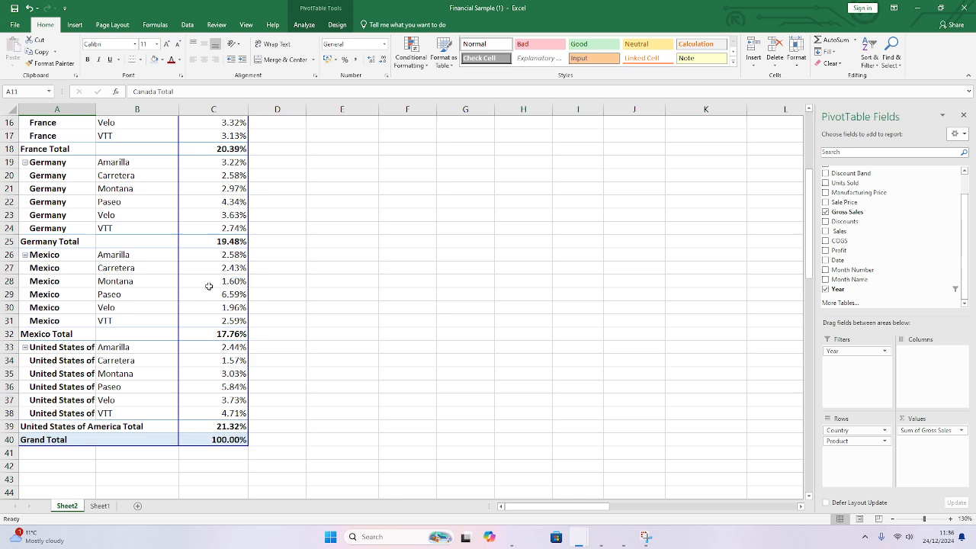
scroll(206, 297, "up", 5)
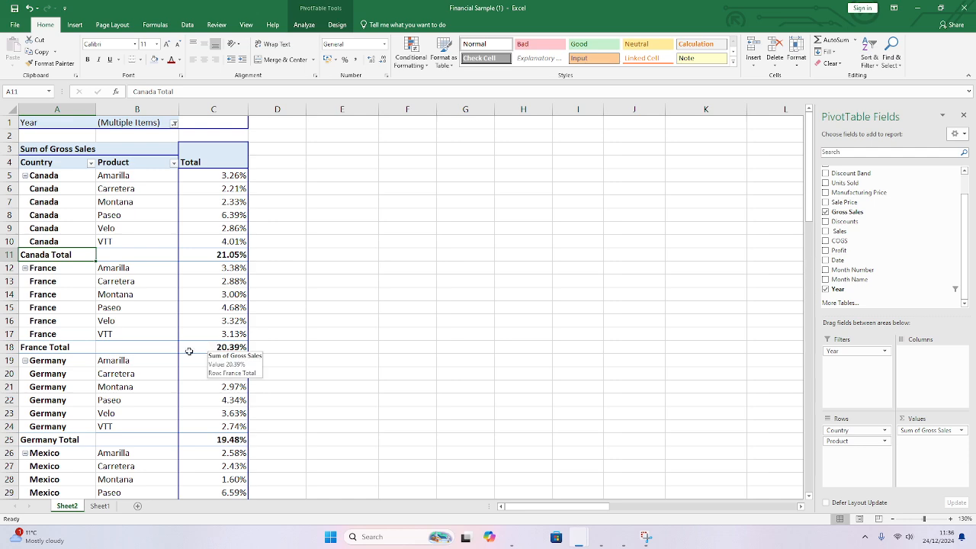
scroll(170, 399, "down", 3)
scroll(222, 322, "up", 3)
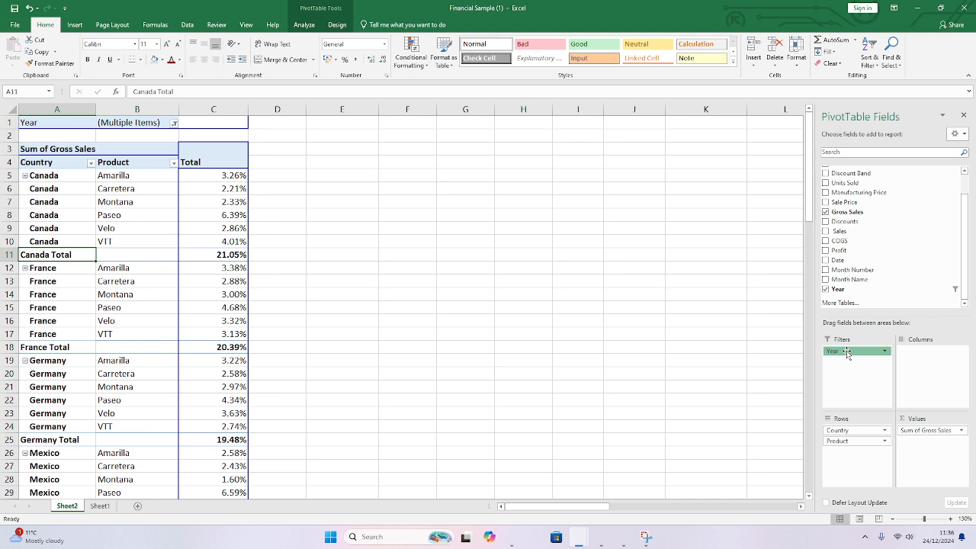
Step: Move Year from Filters to Columns, slightly widening the 2013 column, and review the yearly percentages down to the Grand Total
left_click_drag(847, 353, 924, 365)
mouse_move(210, 111)
left_mouse_down()
mouse_move(171, 107)
mouse_move(215, 109)
left_mouse_up()
left_click(440, 266)
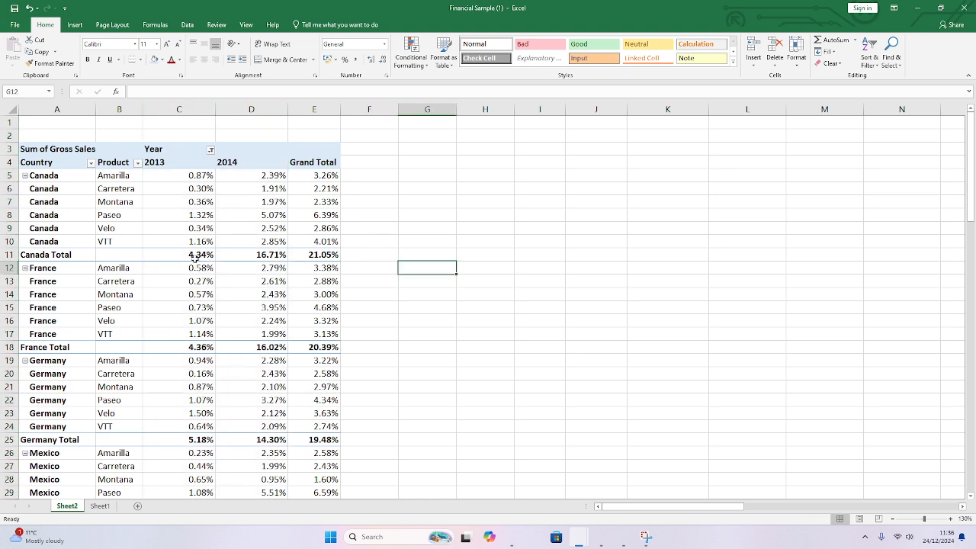
scroll(197, 260, "down", 6)
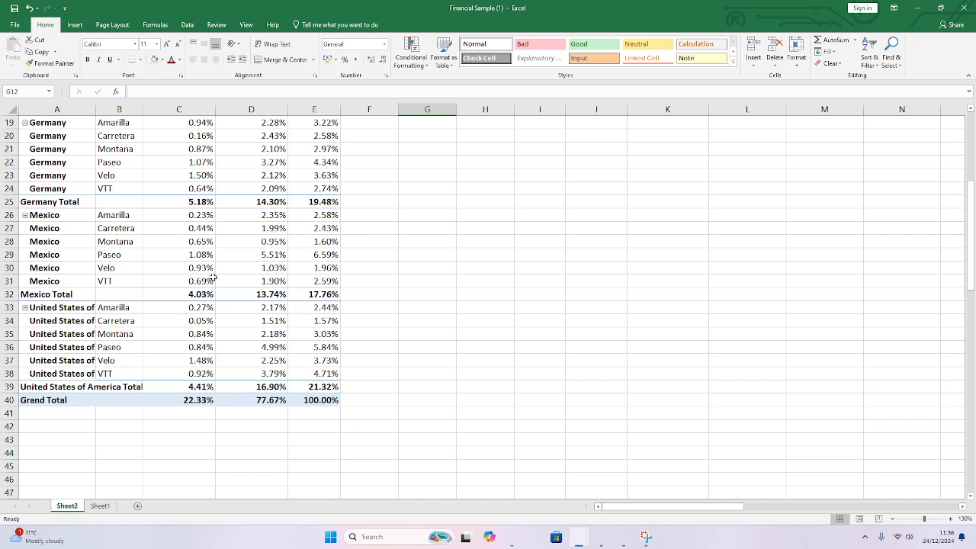
scroll(217, 282, "up", 3)
scroll(219, 286, "up", 3)
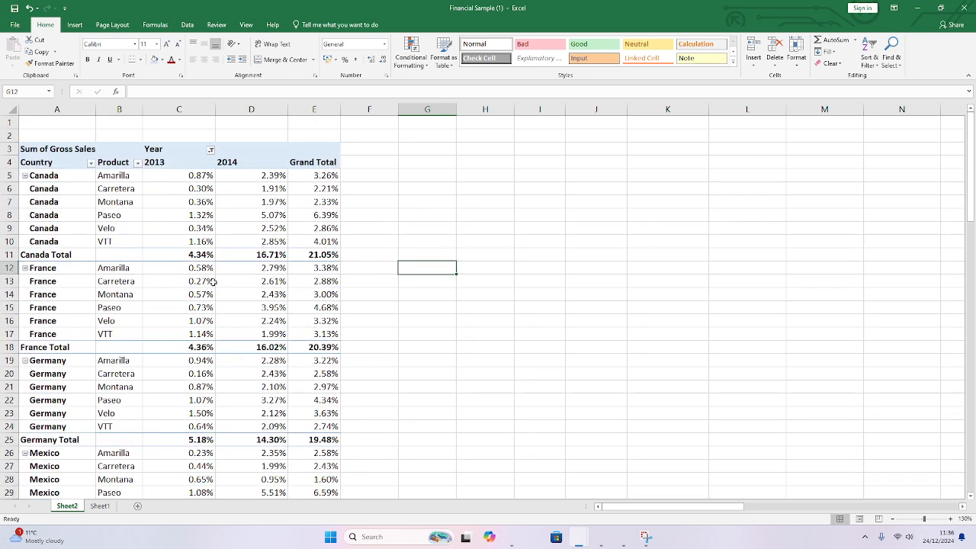
left_click(192, 176)
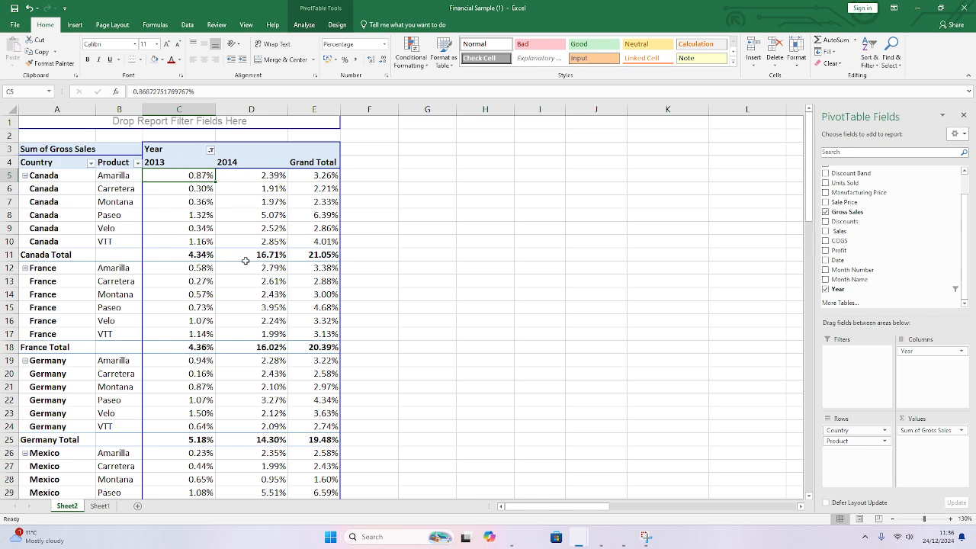
Step: Review the yearly percentages down to the Grand Total and show the Gross Sales values as % of Column Total
scroll(249, 259, "down", 6)
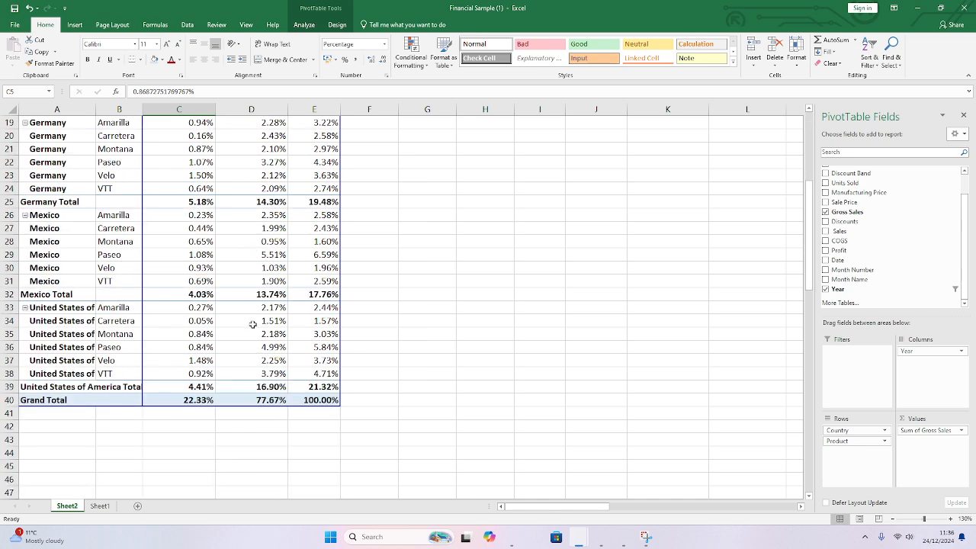
scroll(252, 324, "up", 6)
scroll(266, 259, "down", 2)
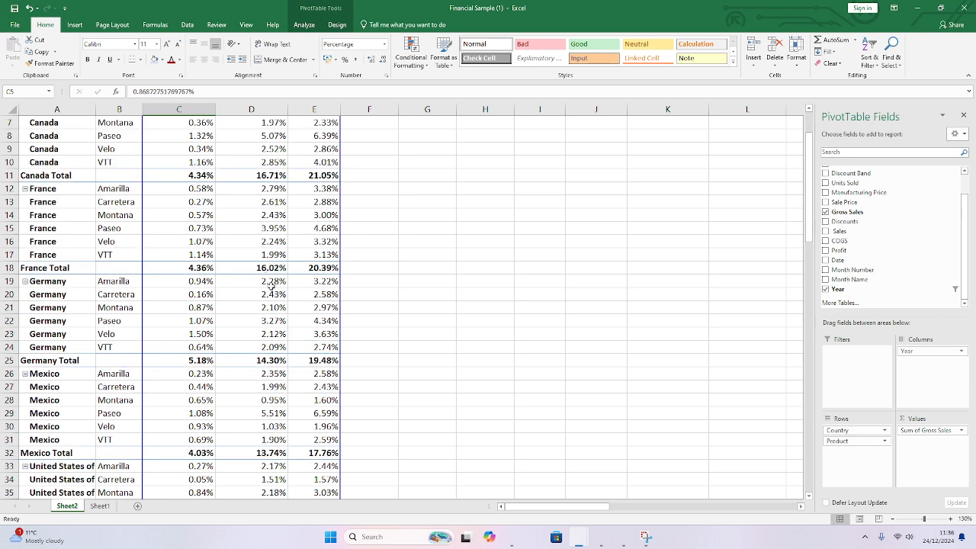
scroll(271, 286, "down", 2)
scroll(302, 328, "up", 4)
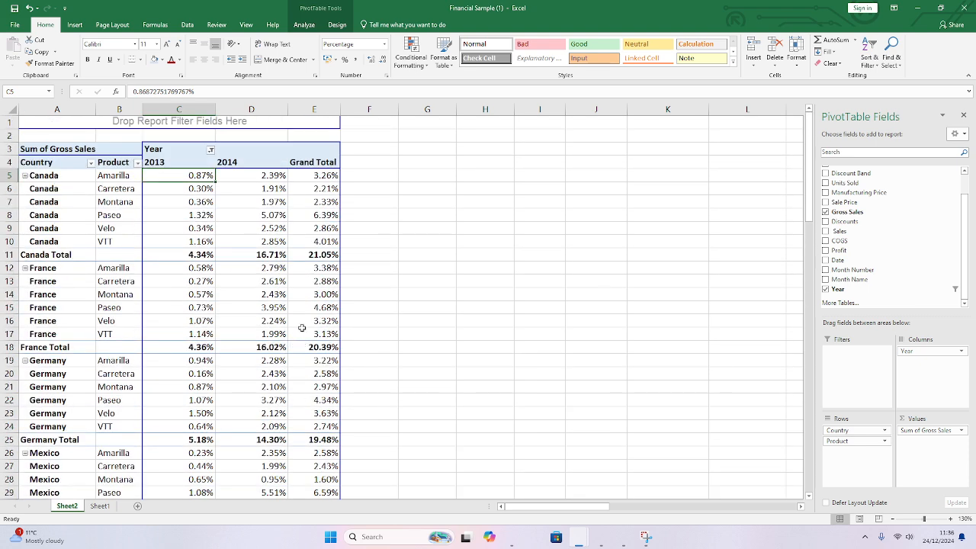
left_click(923, 431)
left_click(922, 429)
left_click(587, 196)
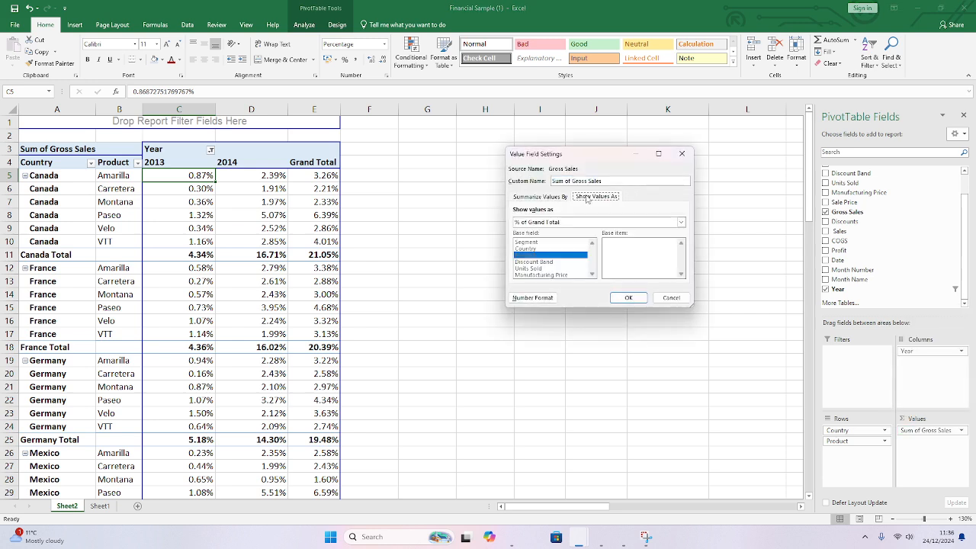
left_click(680, 221)
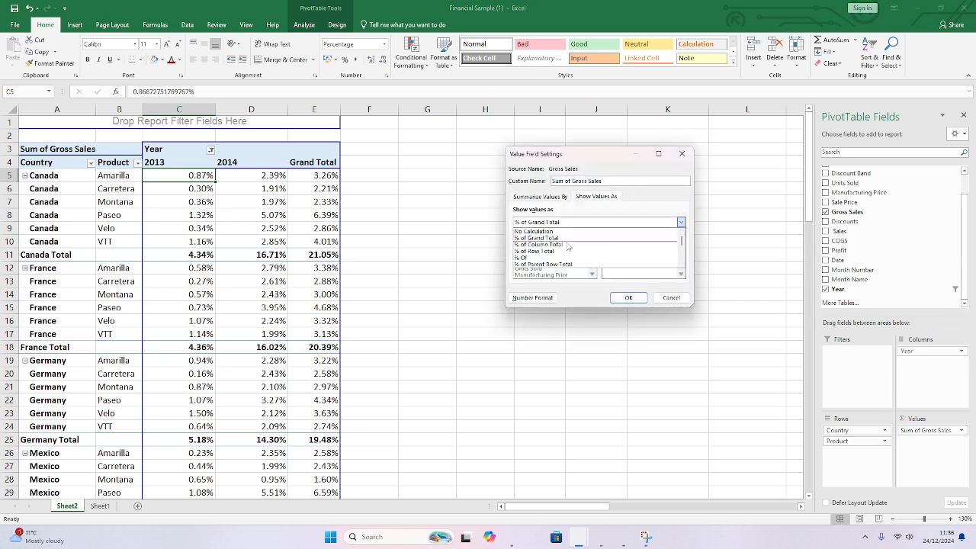
left_click(567, 245)
left_click(626, 297)
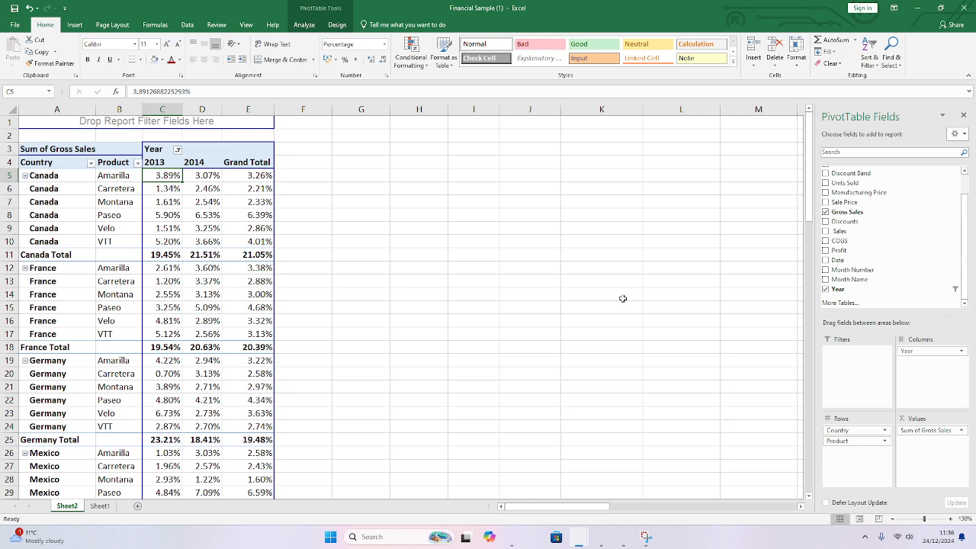
Step: Widen the 2013 and 2014 columns together to the same width
left_click(485, 281)
left_click_drag(199, 109, 171, 109)
left_click_drag(182, 109, 198, 109)
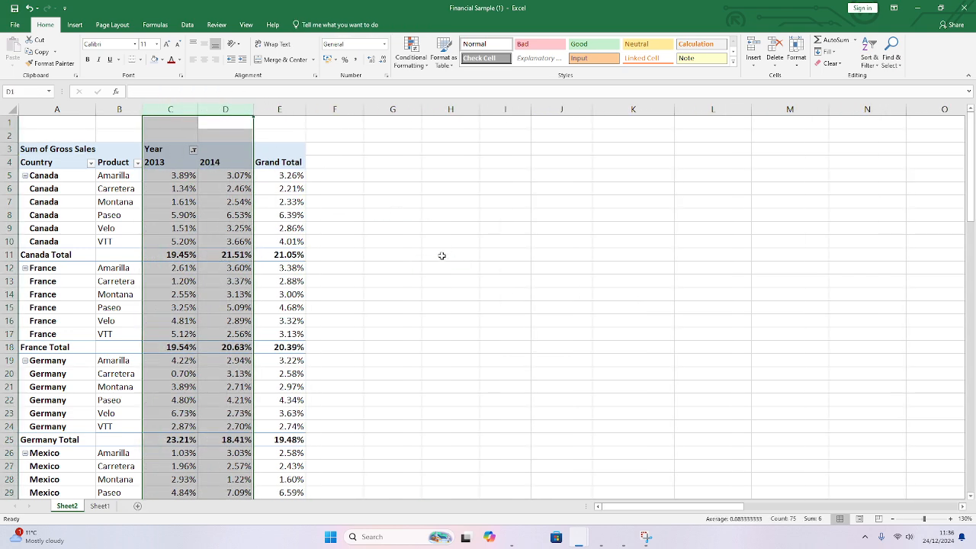
left_click(441, 255)
Step: Examine the country totals for 2013 and 2014 as shares of each year's column, down to the Grand Total row
left_click(165, 258)
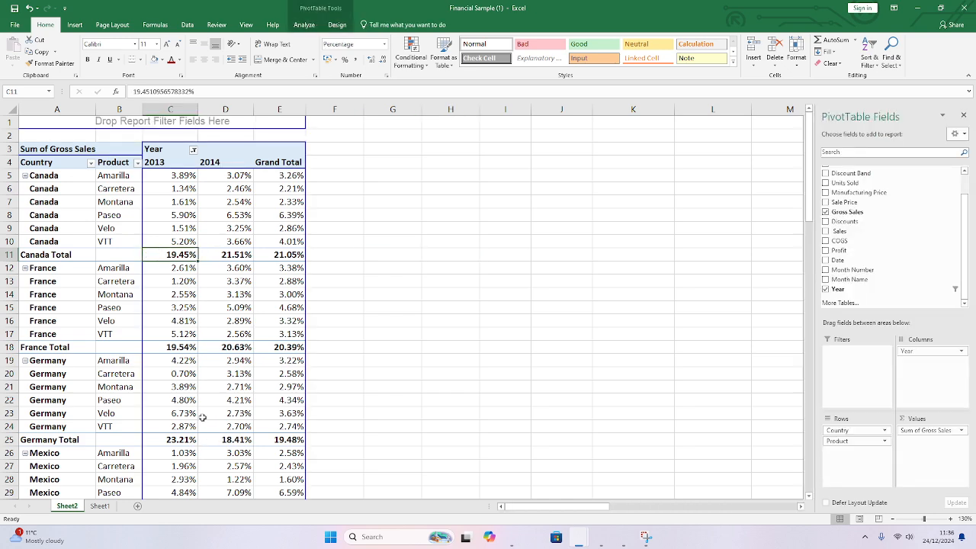
scroll(202, 417, "down", 1)
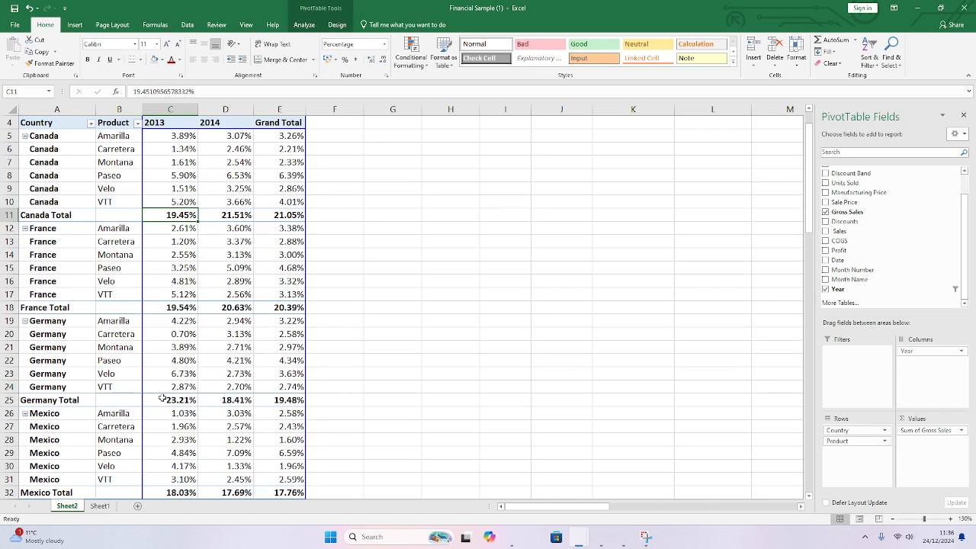
left_click(162, 399)
scroll(162, 402, "up", 1)
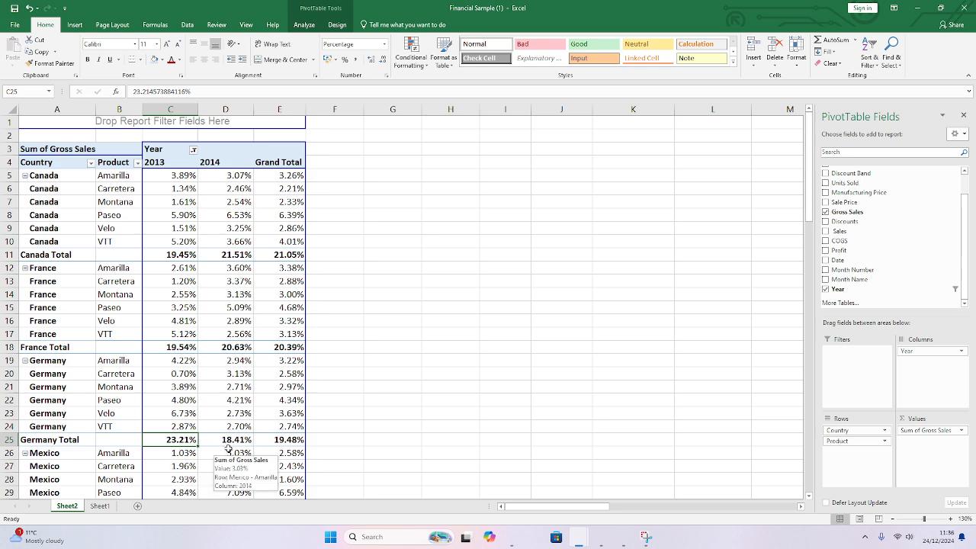
mouse_move(158, 440)
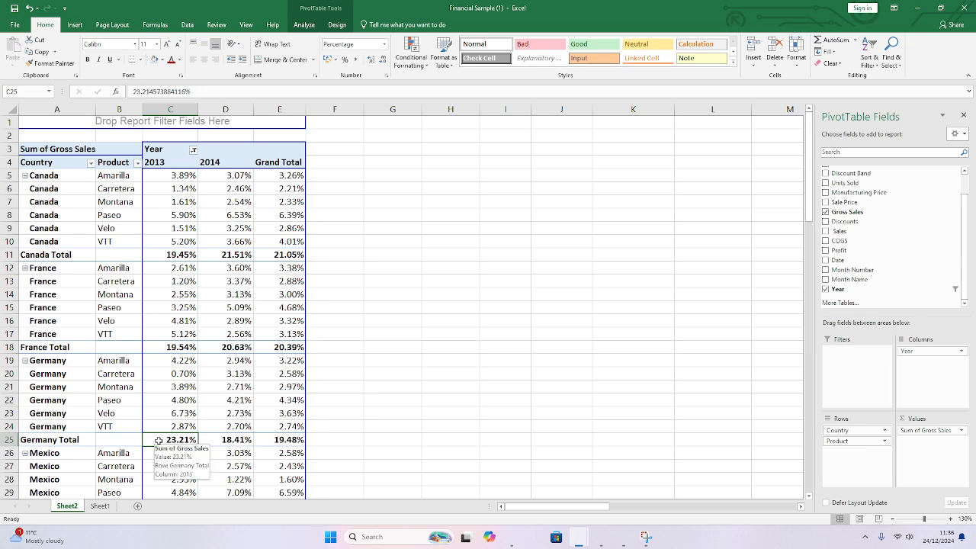
left_click(227, 440)
scroll(302, 426, "down", 4)
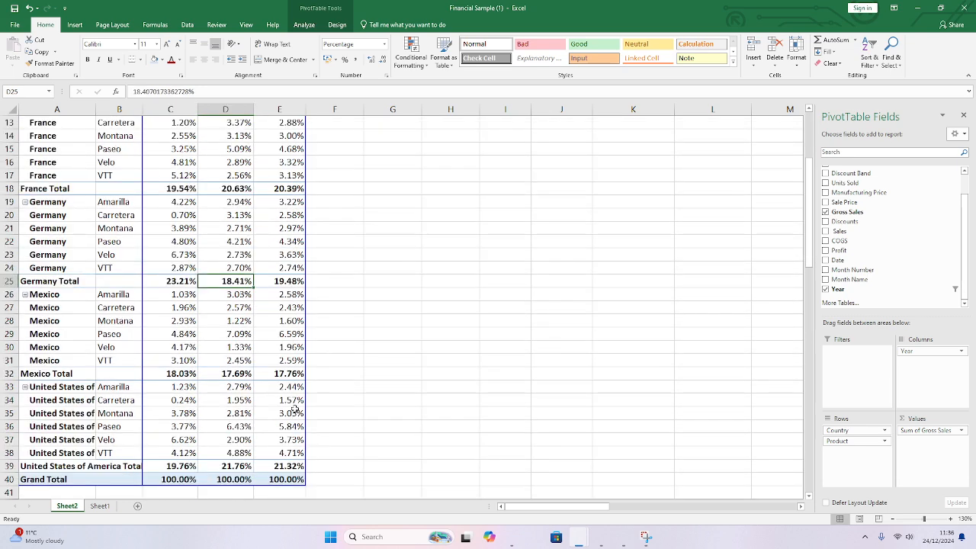
scroll(175, 329, "up", 4)
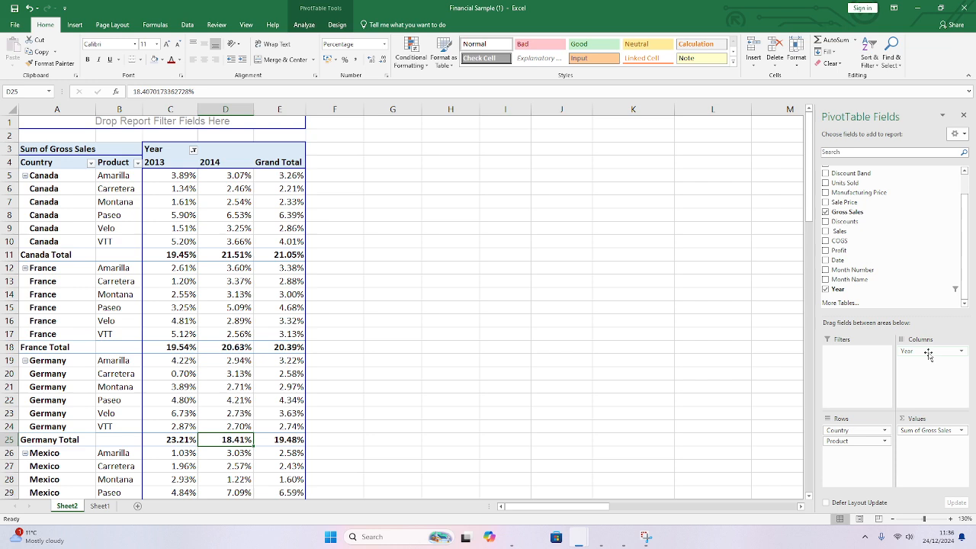
Step: Move Year back to Filters and add Gross Sales to Values a second time, before the percentage field, checking the added amounts
left_click_drag(927, 354, 869, 358)
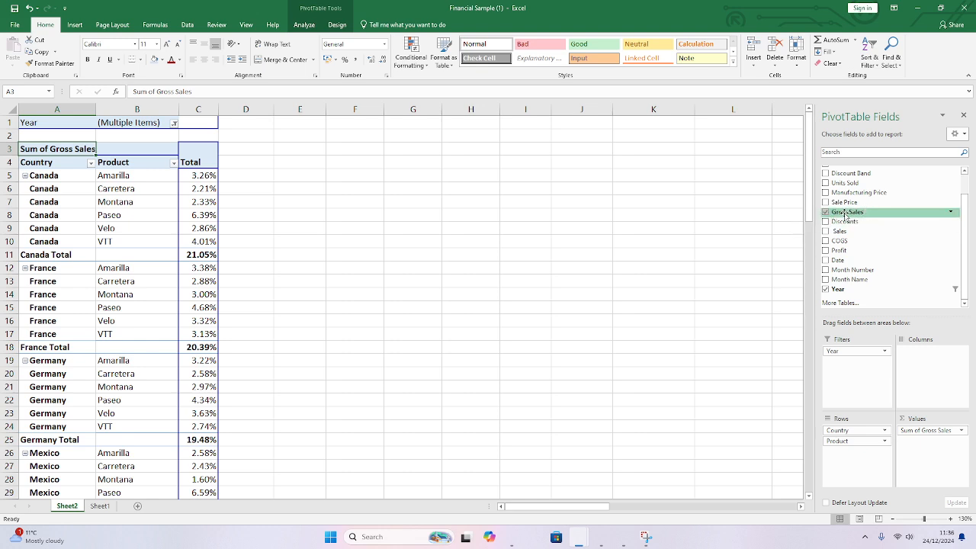
left_click_drag(844, 214, 926, 432)
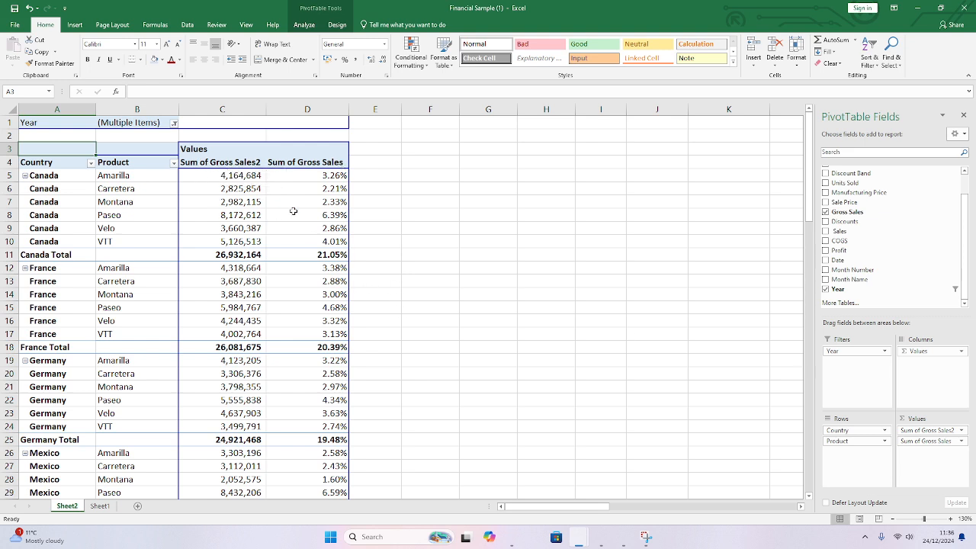
left_click_drag(232, 178, 218, 252)
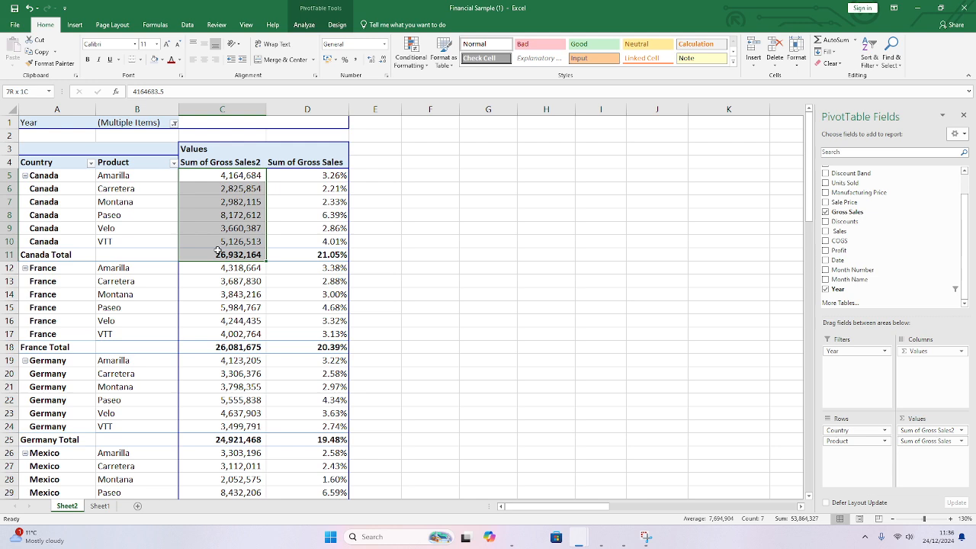
left_click(224, 109)
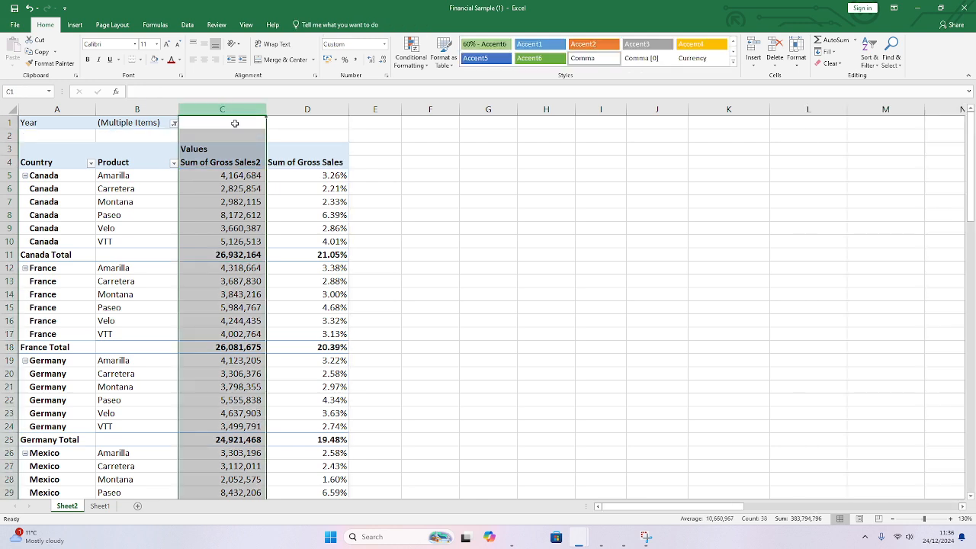
left_click_drag(239, 179, 242, 334)
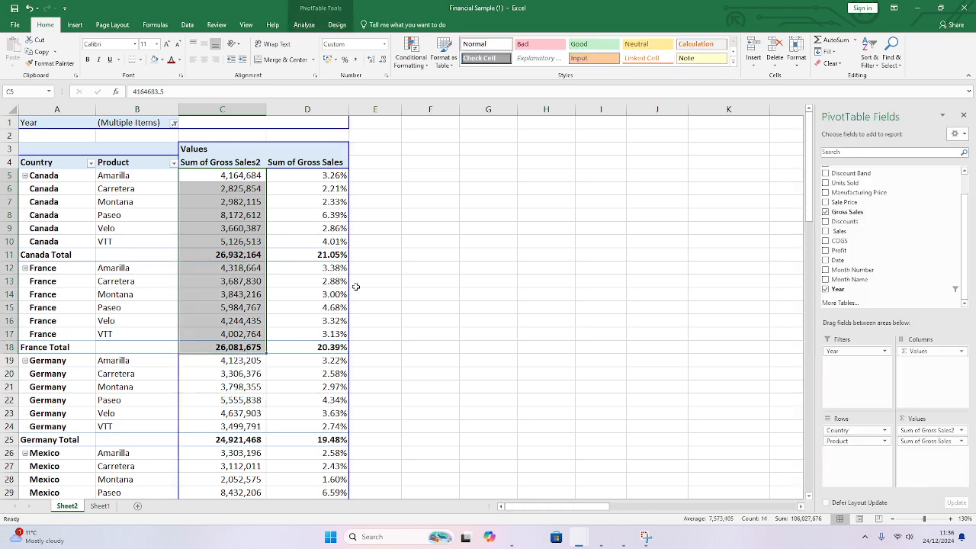
left_click(373, 279)
Step: Review the percentage shares down the table and slightly widen column D
left_click(314, 182)
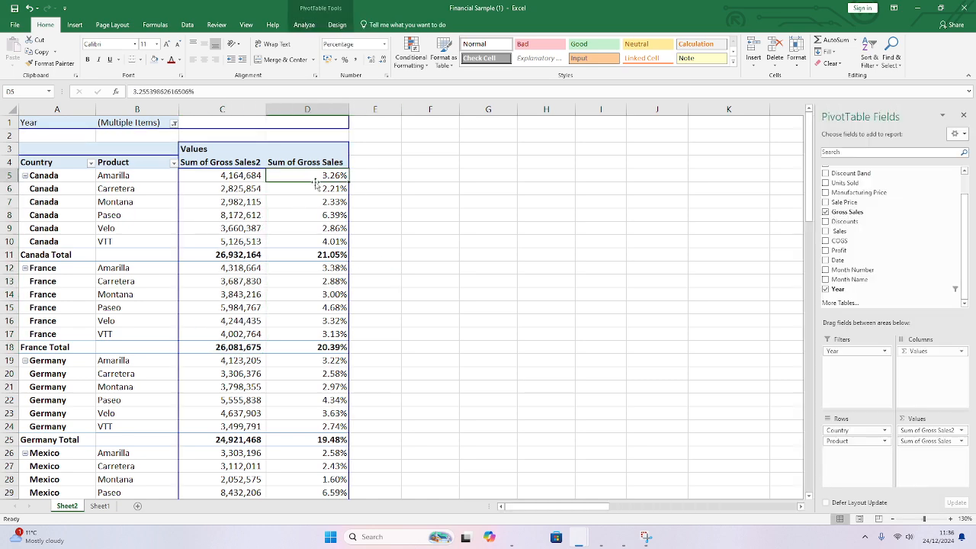
scroll(329, 229, "down", 7)
scroll(336, 265, "up", 4)
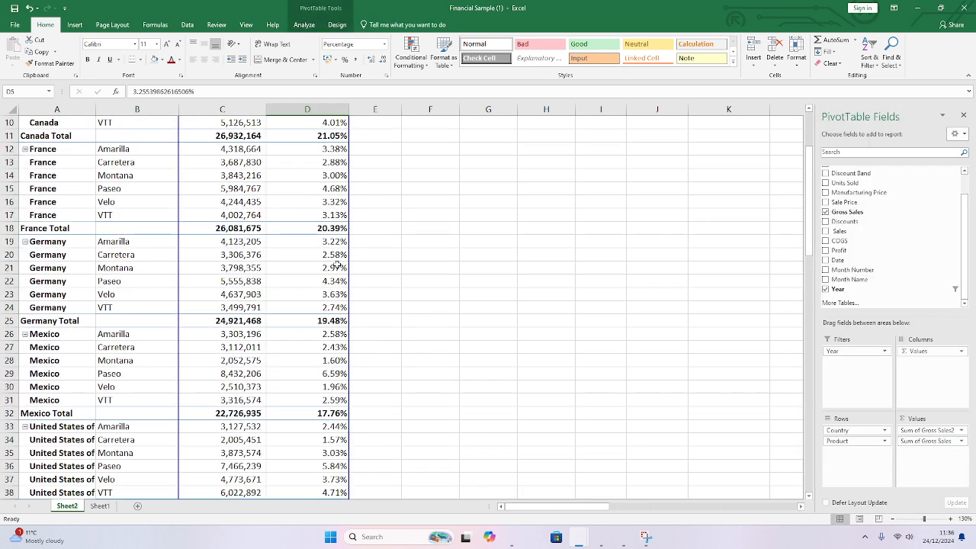
scroll(336, 264, "up", 3)
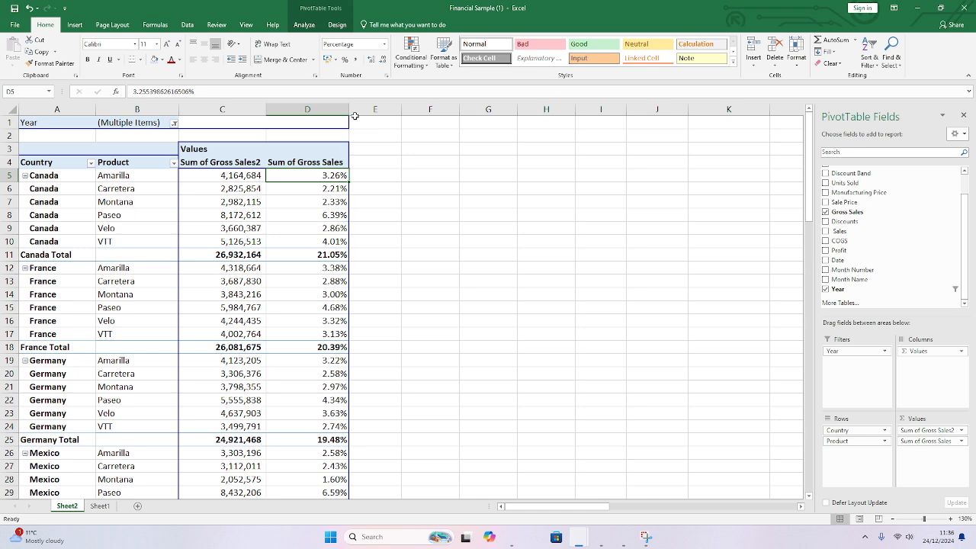
left_click_drag(354, 115, 364, 115)
left_click(418, 213)
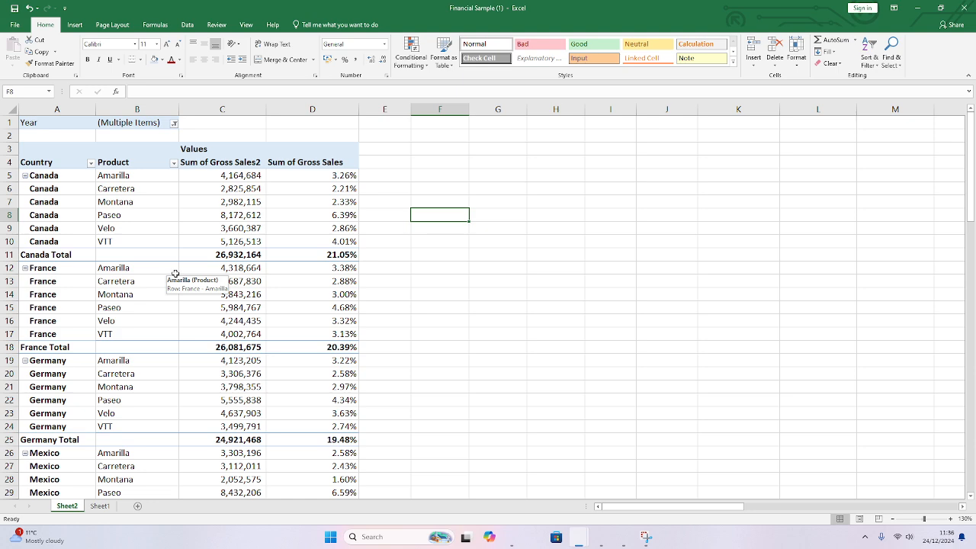
Step: Compare the Gross Sales amounts in column C with the percentage shares in column D
left_click(321, 254)
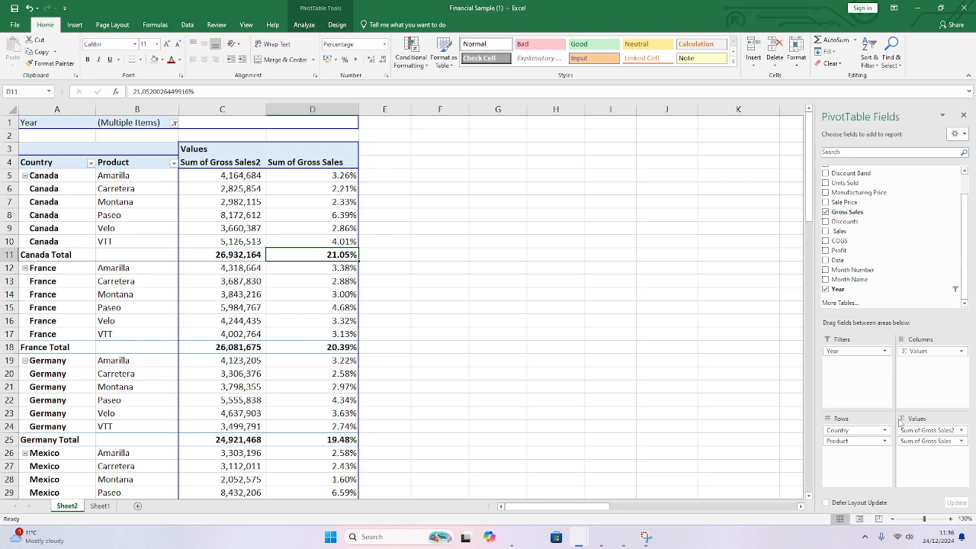
left_click(225, 109)
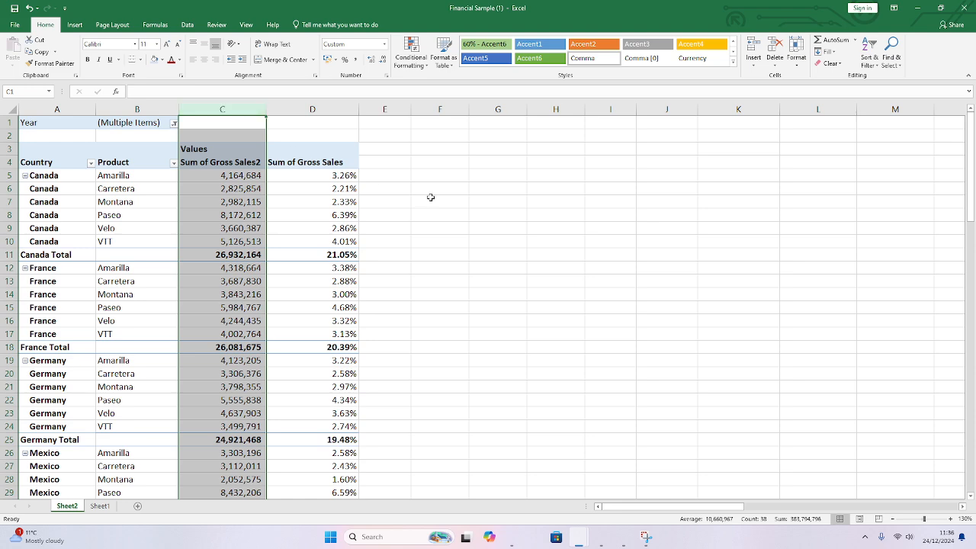
left_click(312, 109)
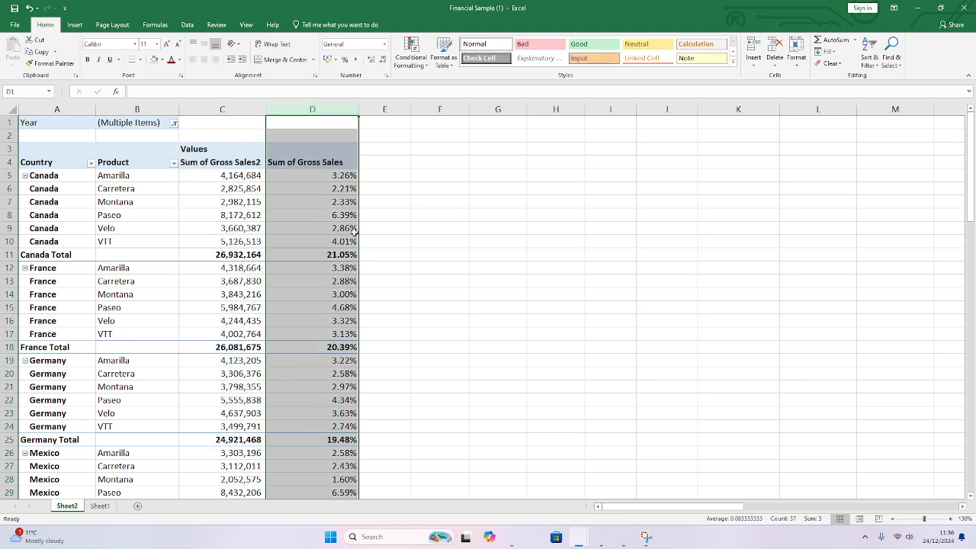
left_click(316, 178)
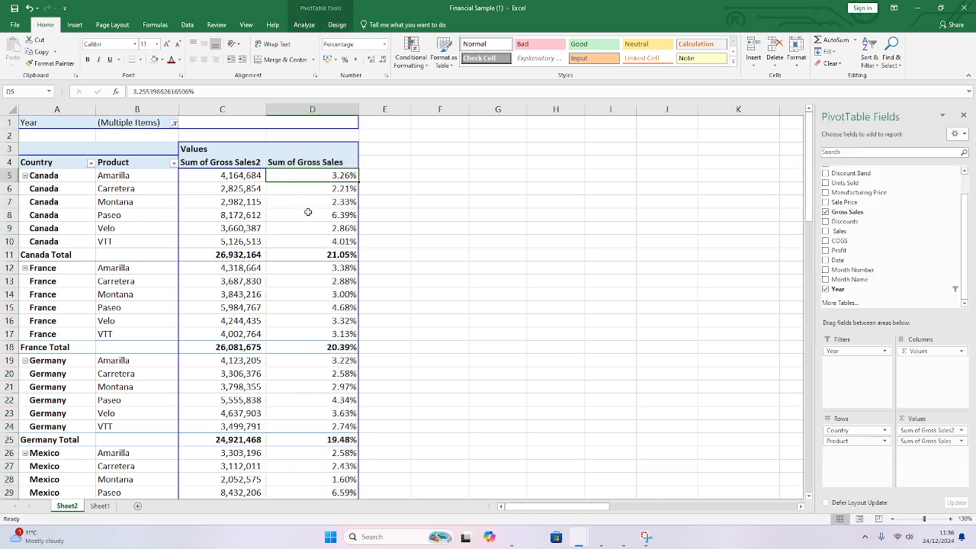
mouse_move(308, 212)
left_click(434, 213)
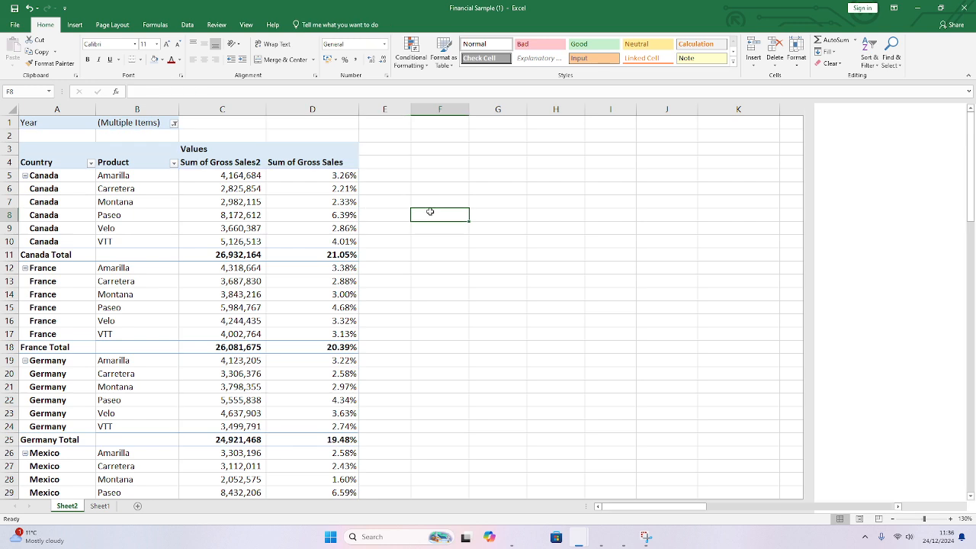
left_click(46, 153)
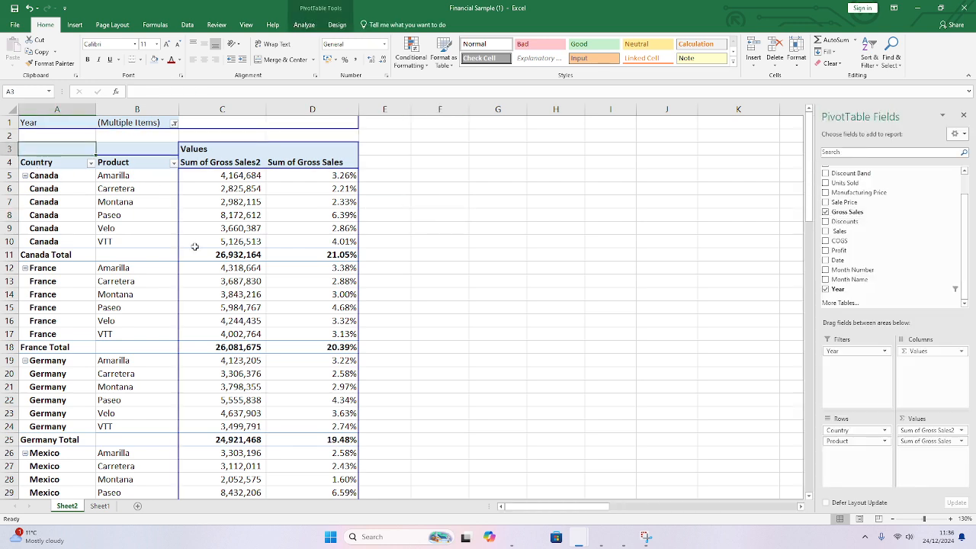
mouse_move(265, 246)
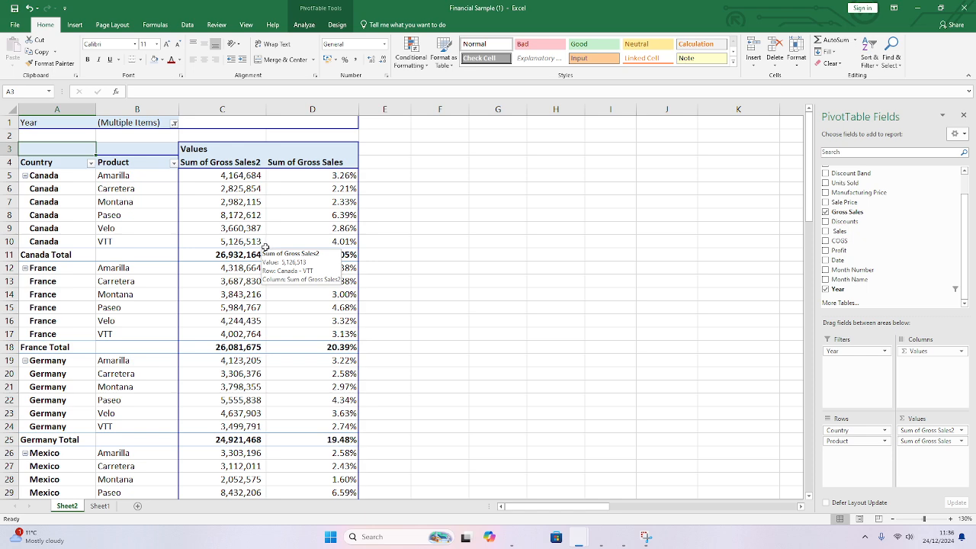
mouse_move(270, 228)
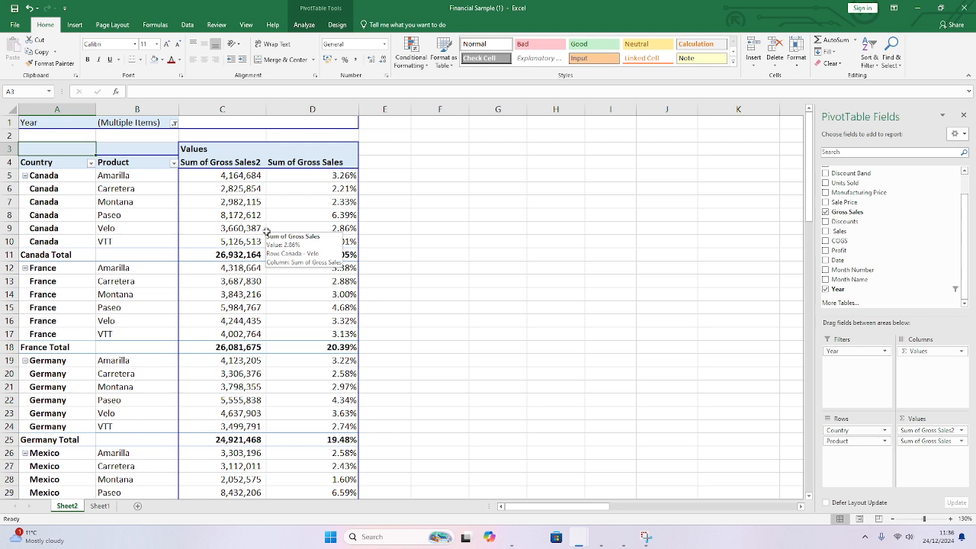
mouse_move(263, 264)
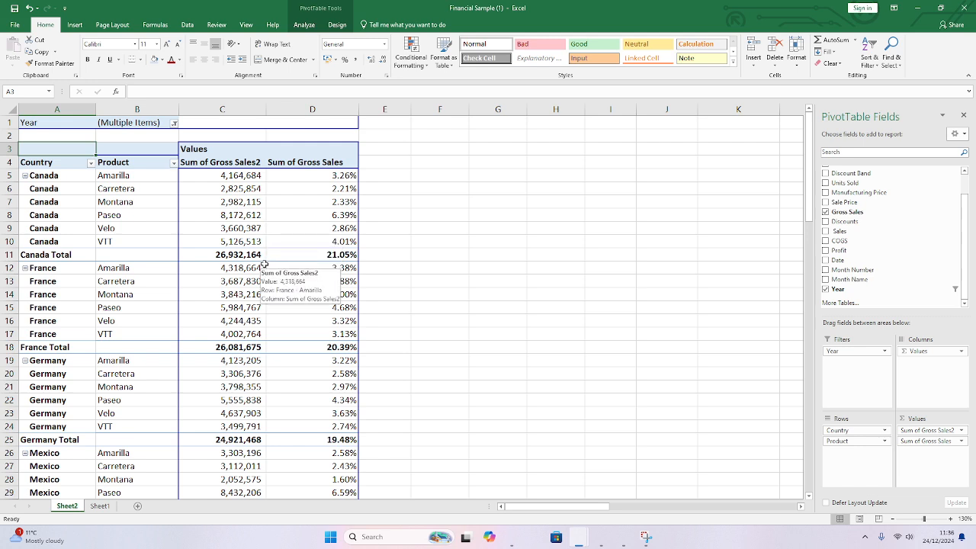
Step: Filter the PivotTable by Year to show only 2014
left_click(174, 123)
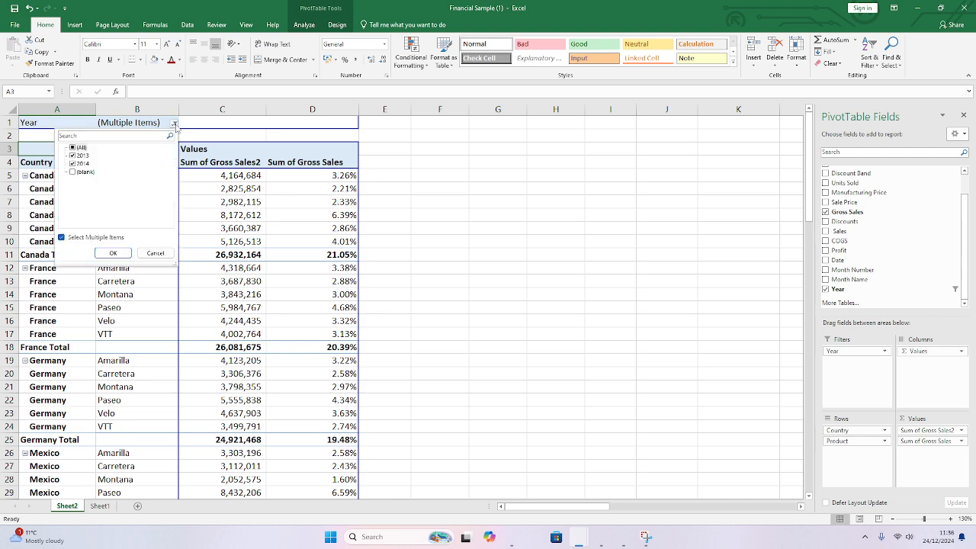
left_click(389, 193)
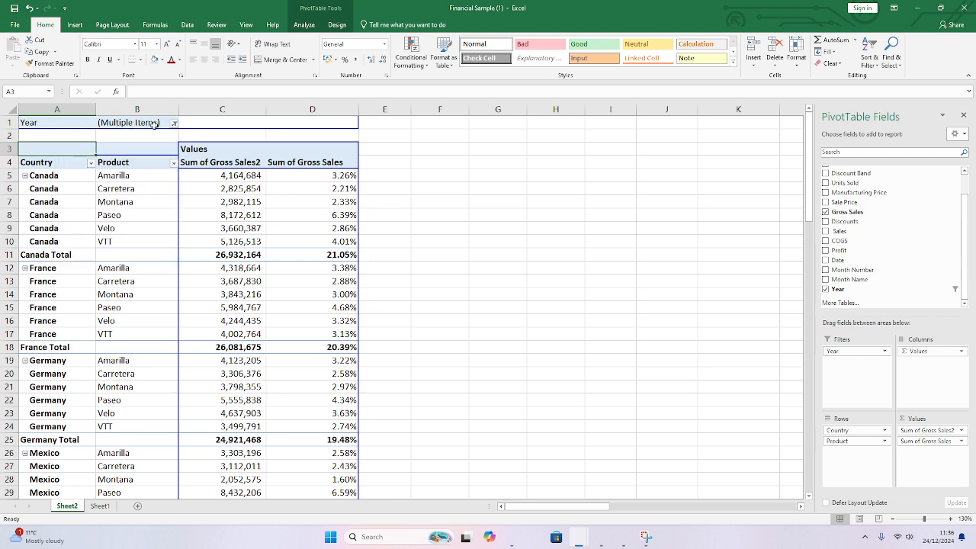
left_click(174, 124)
left_click(73, 148)
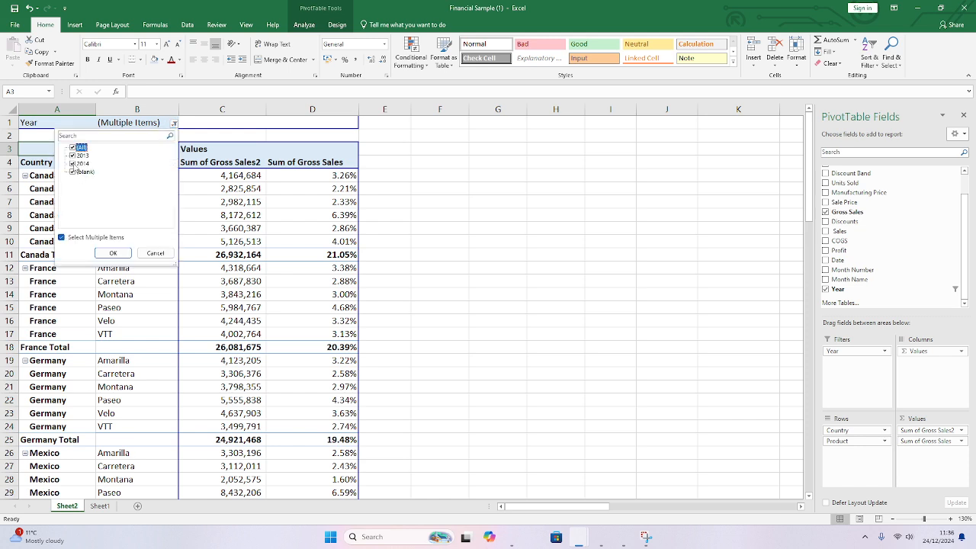
left_click(73, 148)
left_click(73, 163)
left_click(112, 254)
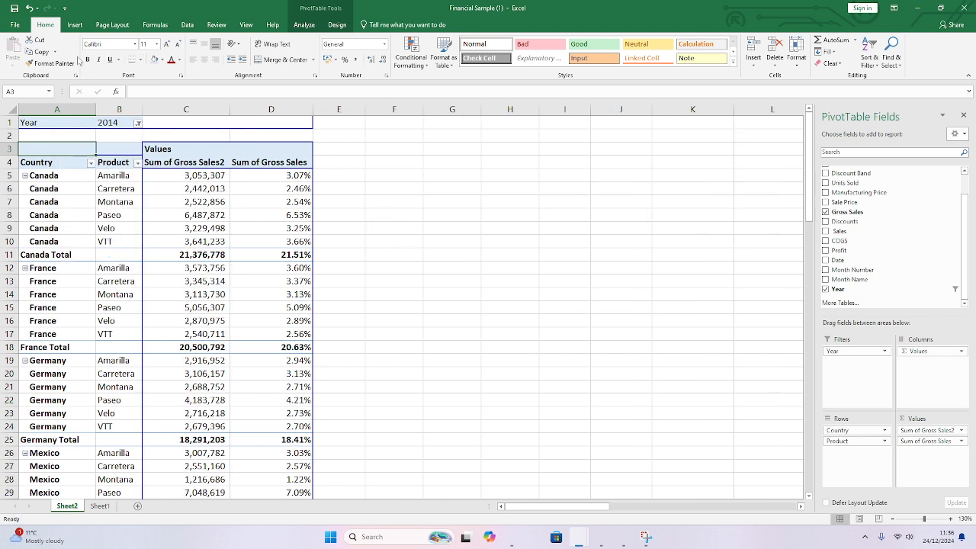
Step: Reset the Year filter to show all years and widen column B to about 16.57
left_click(137, 123)
left_click(47, 148)
left_click(77, 253)
left_click(387, 241)
left_click_drag(147, 110, 176, 109)
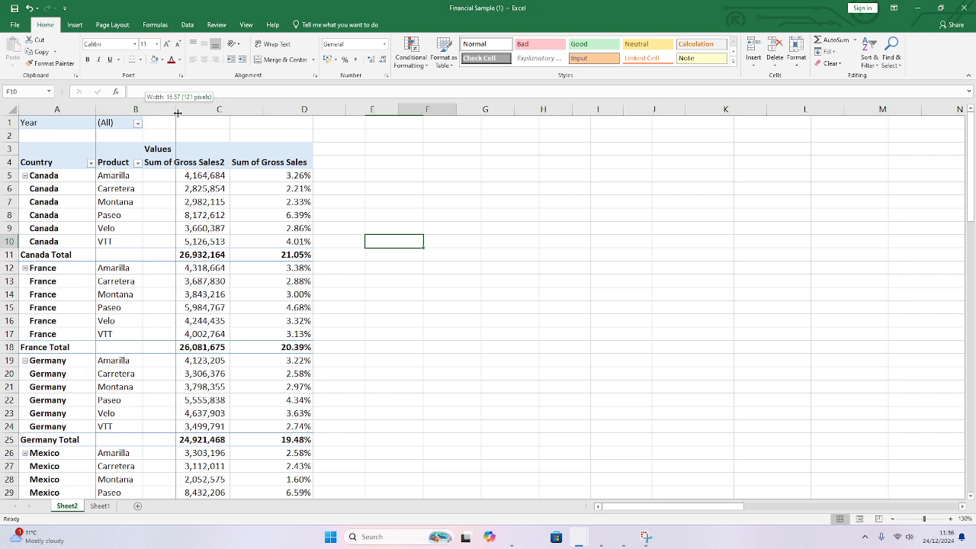
left_click(400, 212)
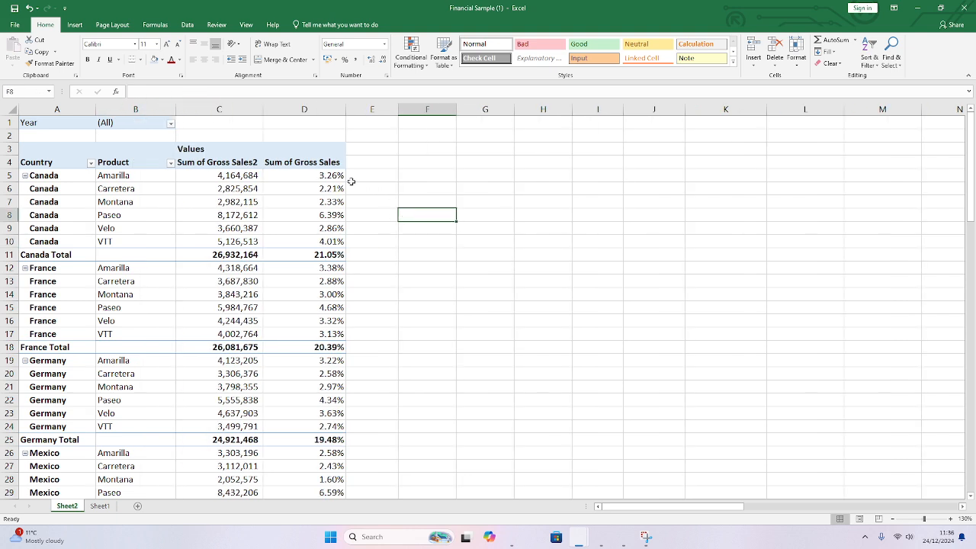
left_click(304, 109)
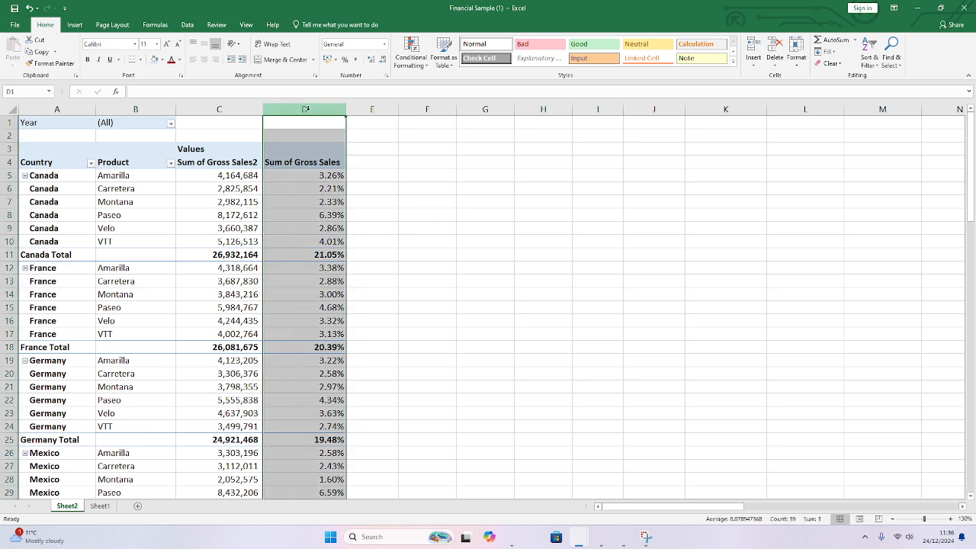
left_click(427, 67)
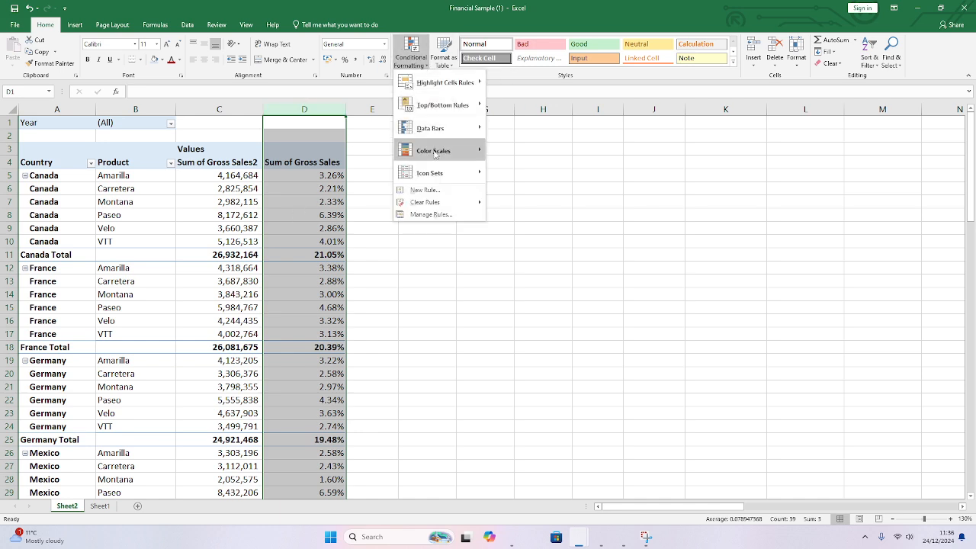
mouse_move(434, 152)
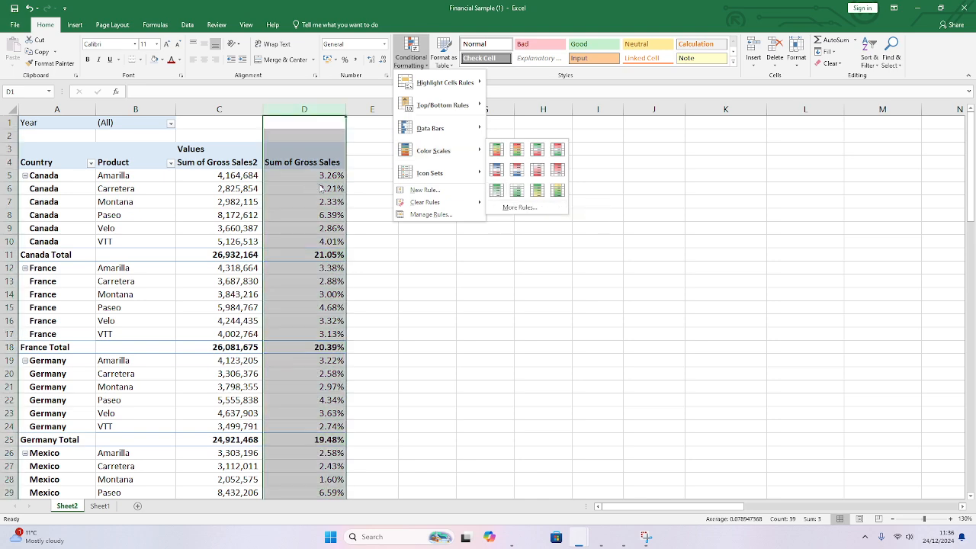
left_click(355, 183)
Step: Apply a green-white-red color scale to the percentage shares in D5:D41 and check the shading on the country totals
left_click_drag(315, 174, 313, 187)
left_click_drag(290, 322, 311, 466)
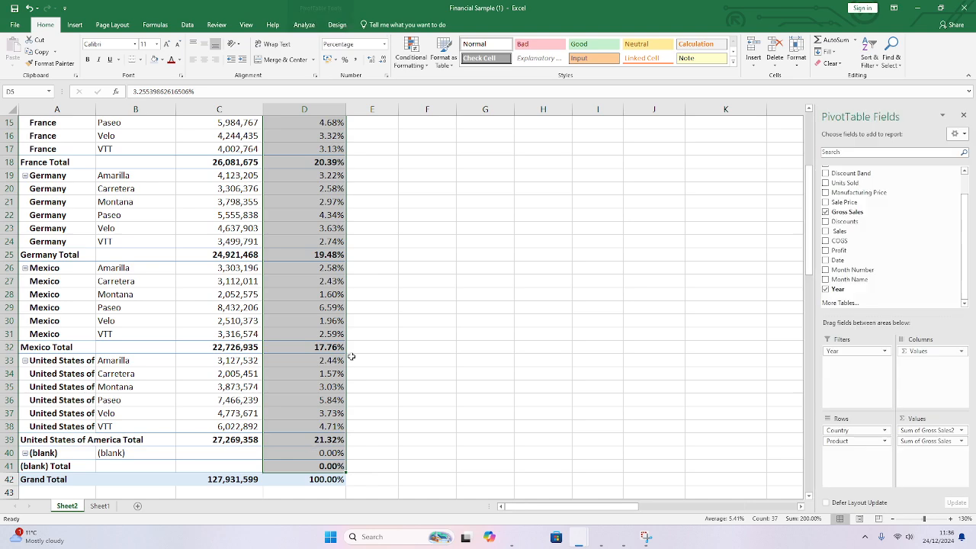
scroll(373, 297, "up", 5)
scroll(406, 203, "down", 1)
left_click(411, 55)
mouse_move(458, 84)
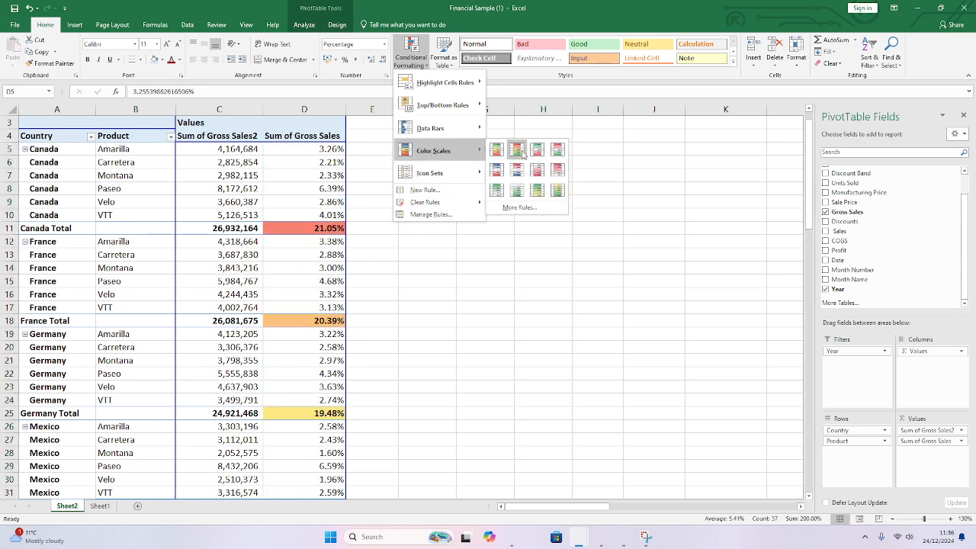
mouse_move(458, 134)
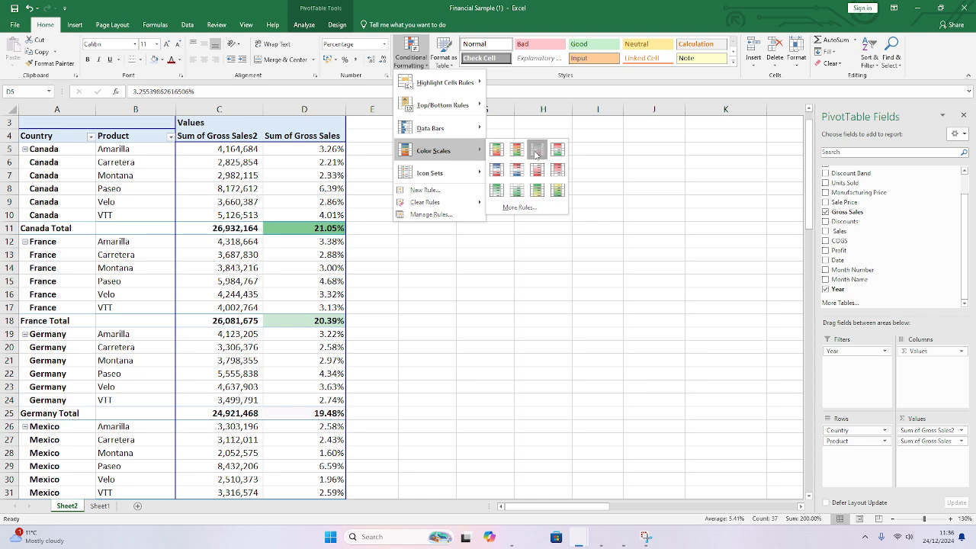
left_click(537, 150)
scroll(393, 256, "down", 6)
scroll(391, 257, "up", 6)
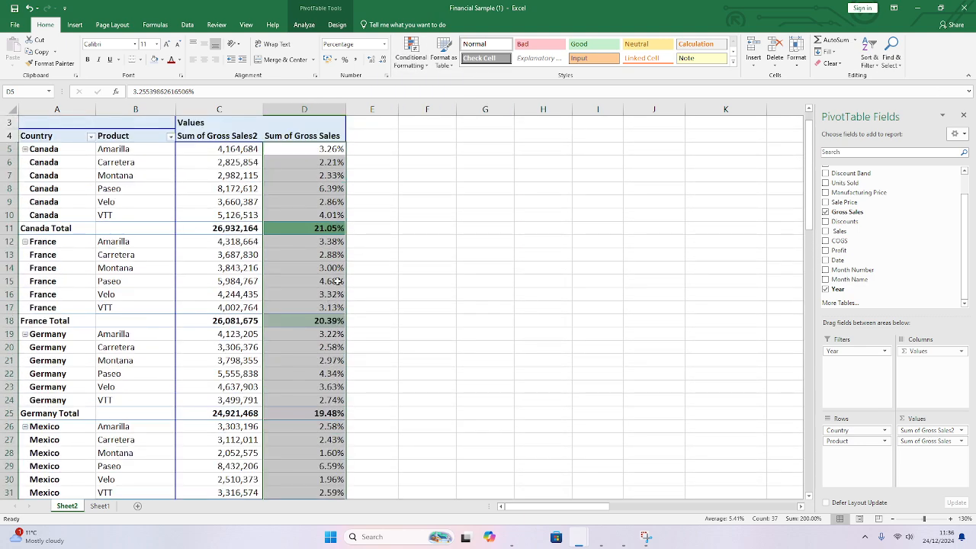
left_click(356, 229)
left_click(296, 227)
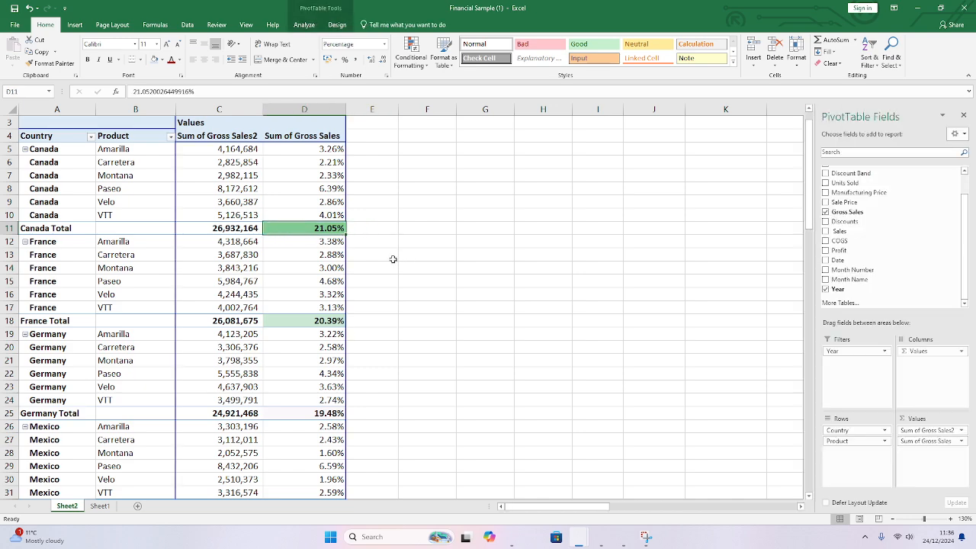
scroll(385, 256, "down", 6)
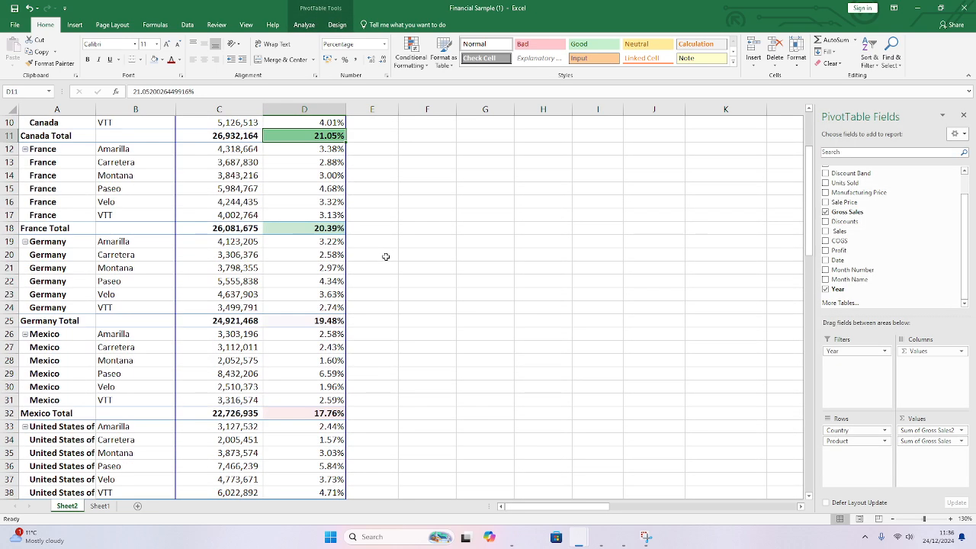
scroll(358, 307, "up", 7)
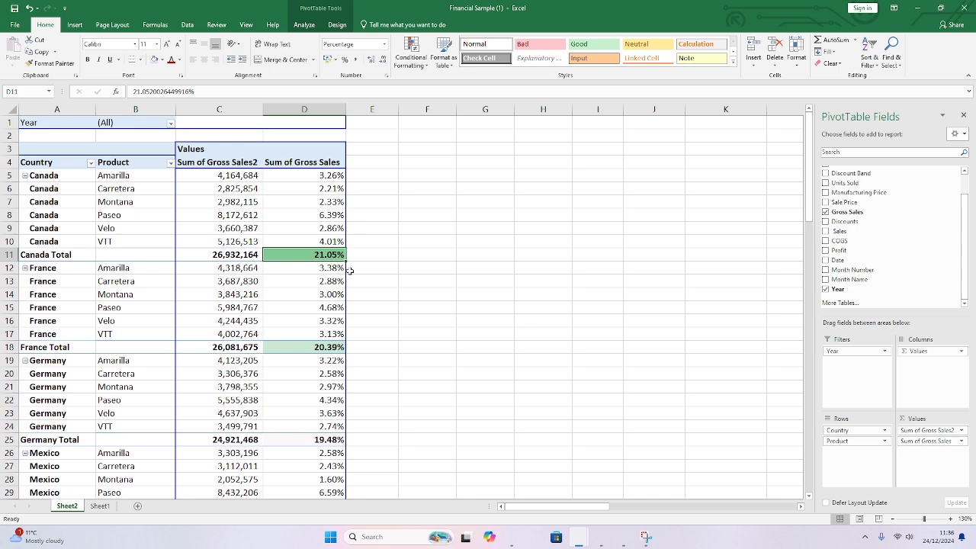
Step: Delete the Graded Color Scale conditional formatting rule from column D
left_click(323, 111)
left_click(410, 53)
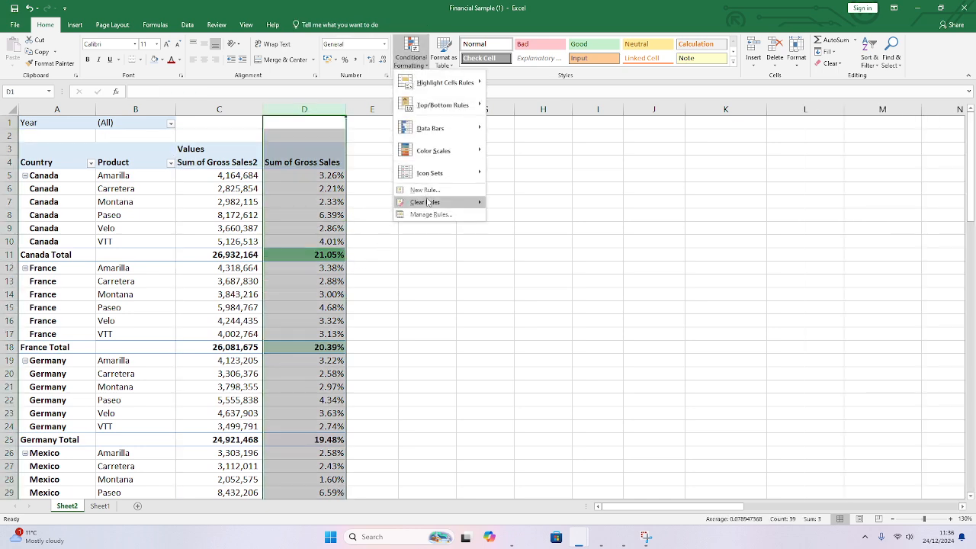
left_click(431, 214)
left_click(555, 234)
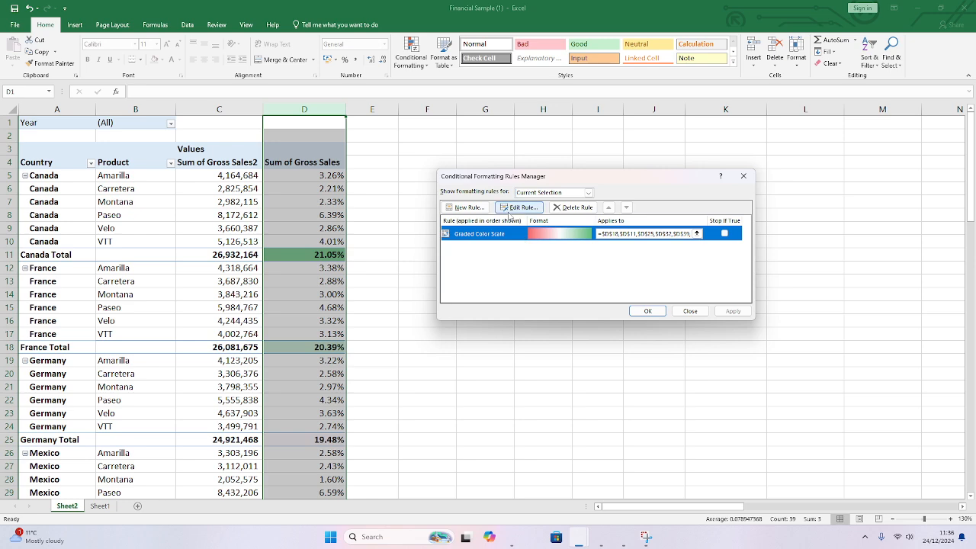
left_click(574, 208)
left_click(648, 311)
left_click(477, 243)
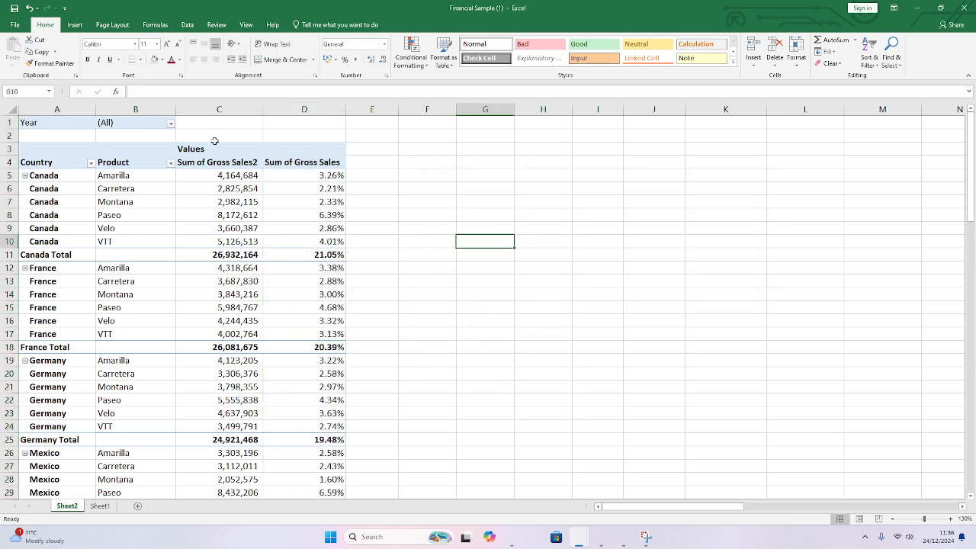
Step: Return to cell A3 in the PivotTable and examine the Gross Sales amount in the Canada total row
left_click(46, 151)
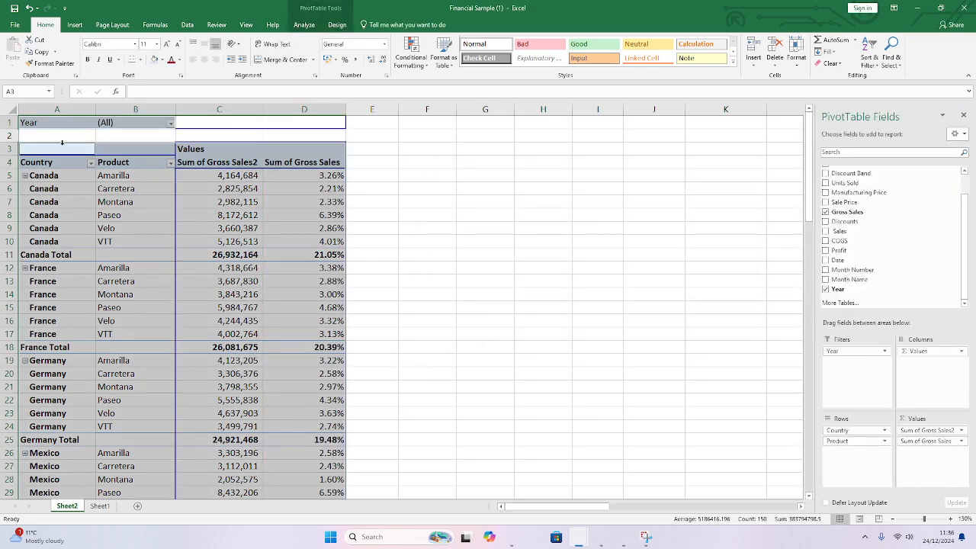
left_click(61, 145)
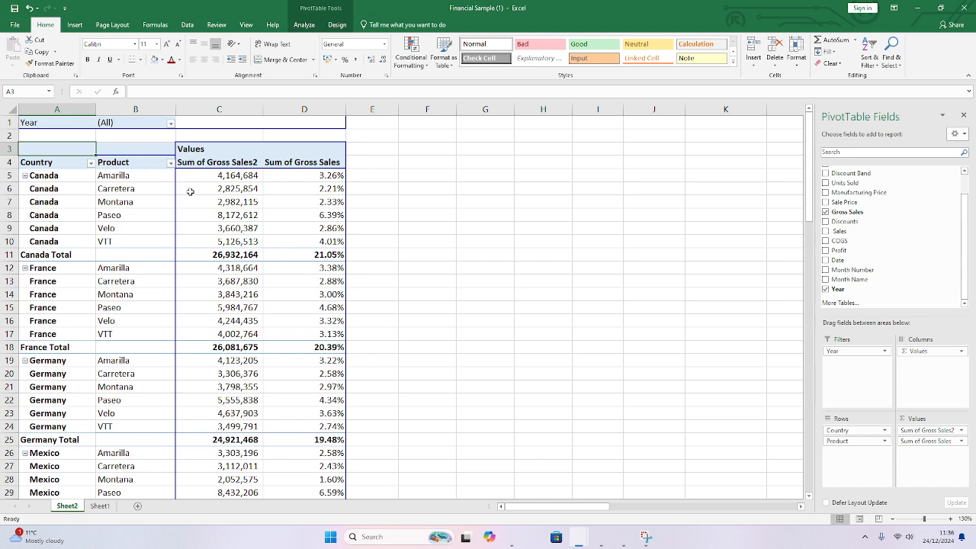
mouse_move(213, 232)
mouse_move(254, 259)
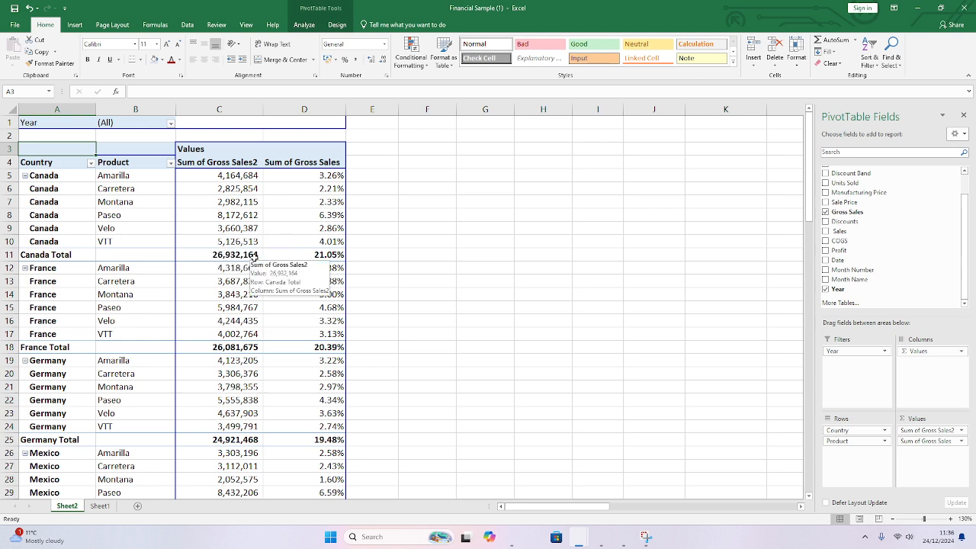